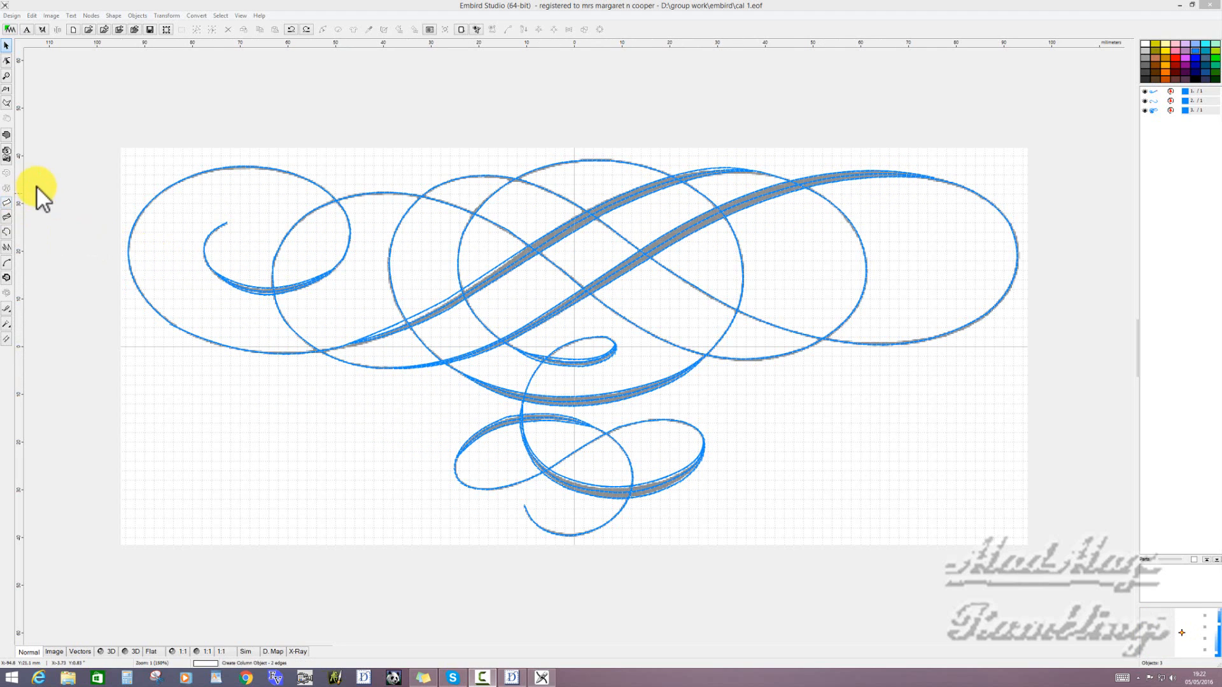
- Start a two-edge column object using the third connection option, with density 4.4 and pull compensation 0.2 mm
left_click(8, 203)
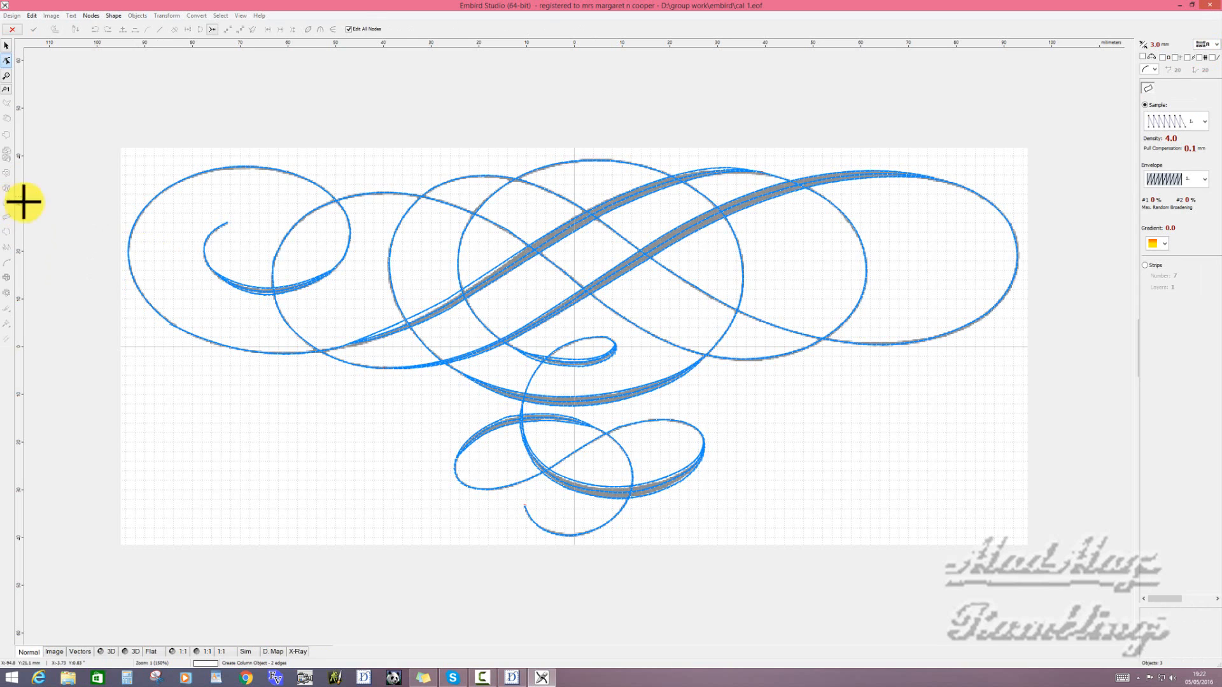
left_click(1216, 44)
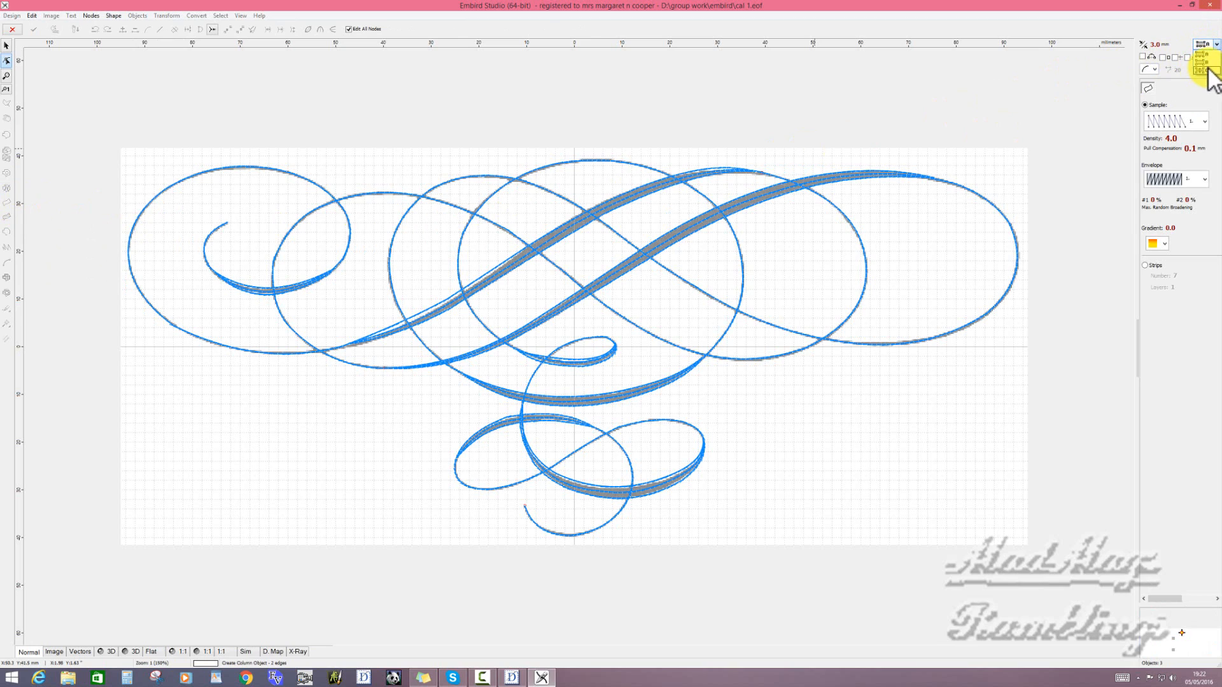
left_click(1208, 69)
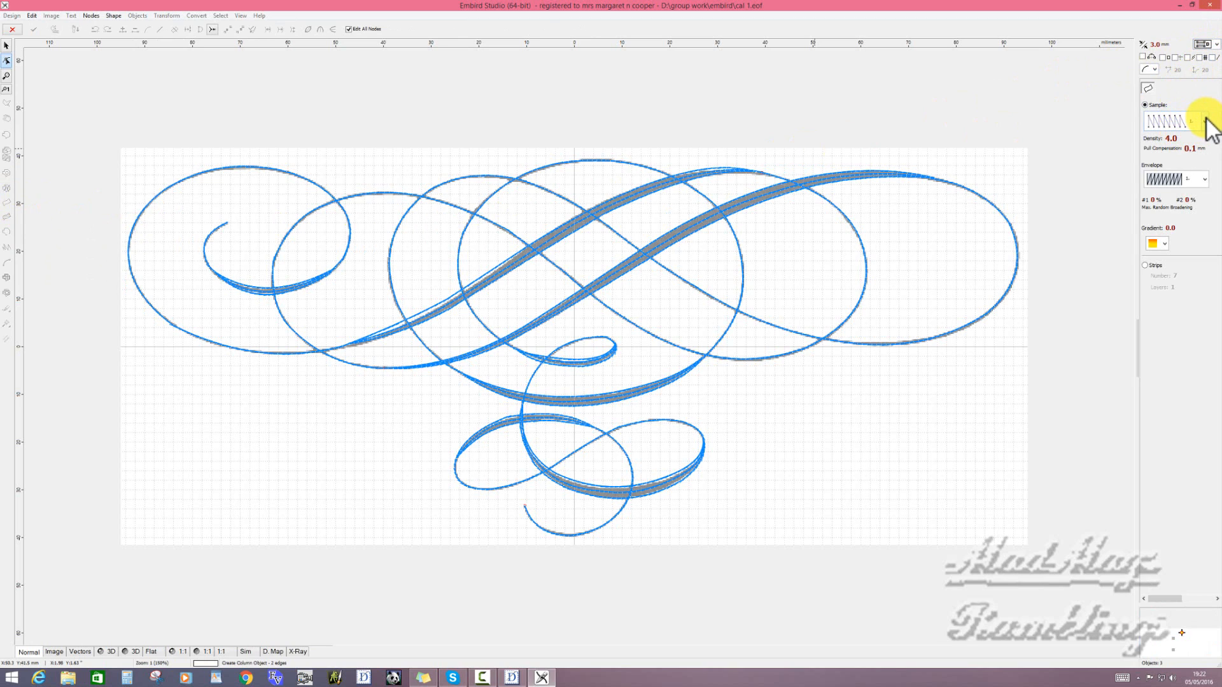
left_click(1177, 141)
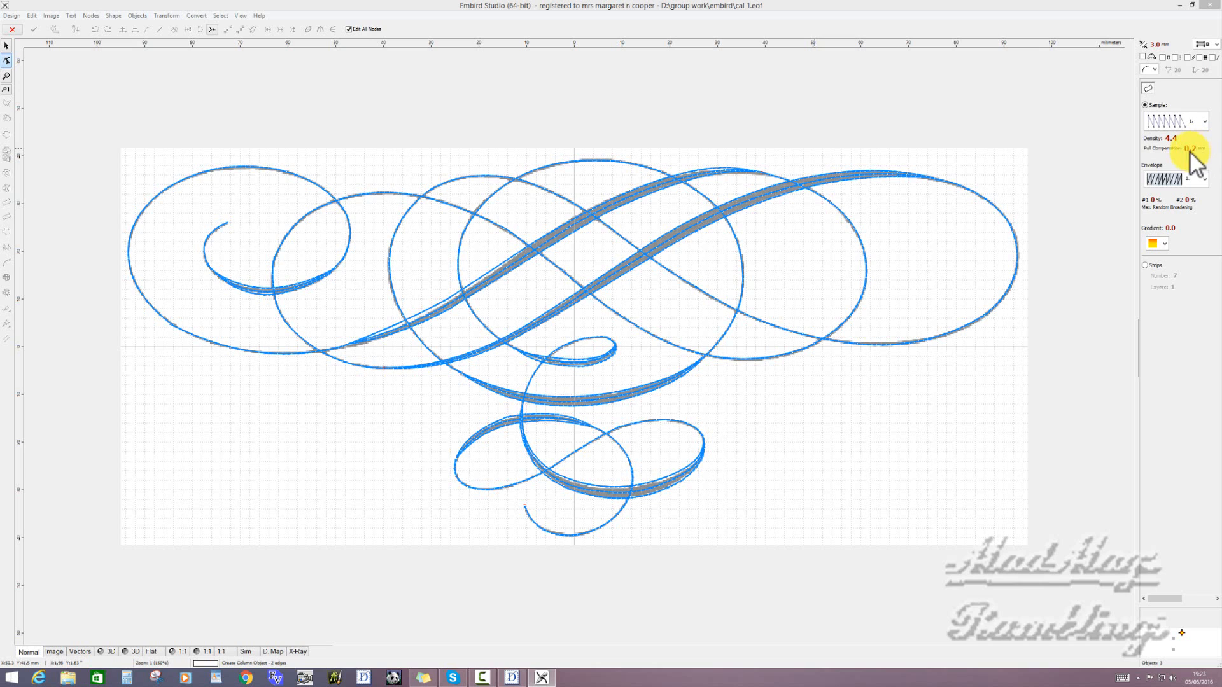
- Place four node pairs on opposite edges of the upper diagonal stroke, from its lower-left tip to its first thick part
left_click(334, 348)
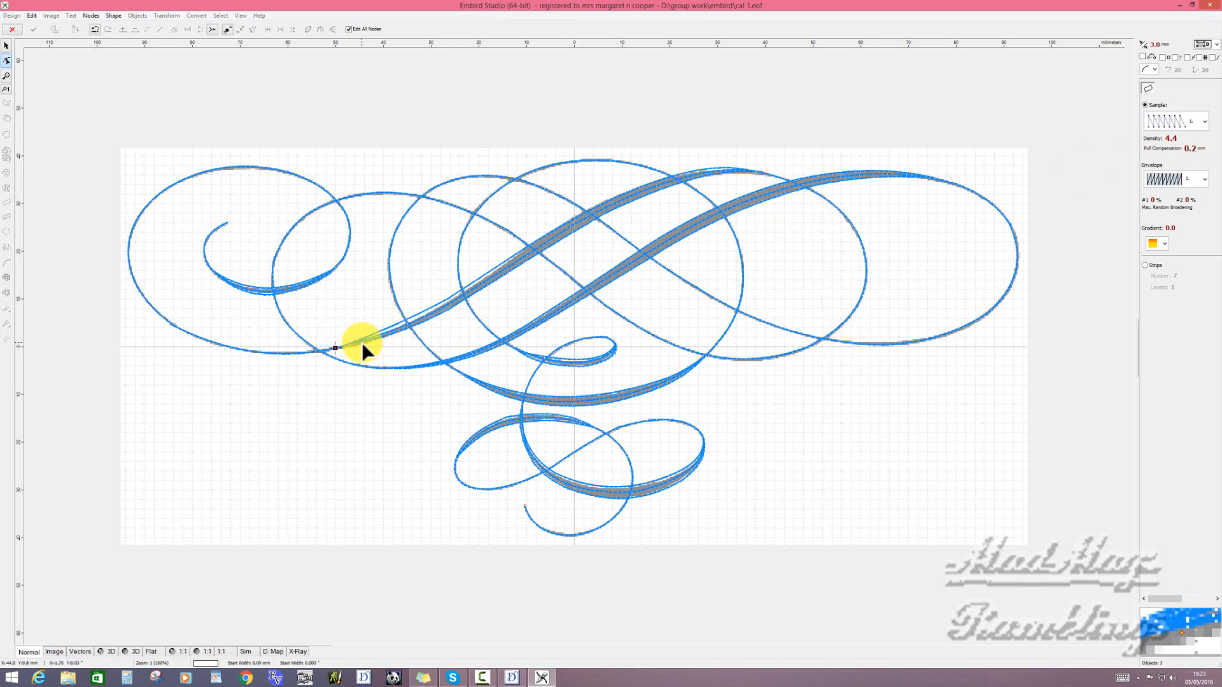
left_click(362, 343)
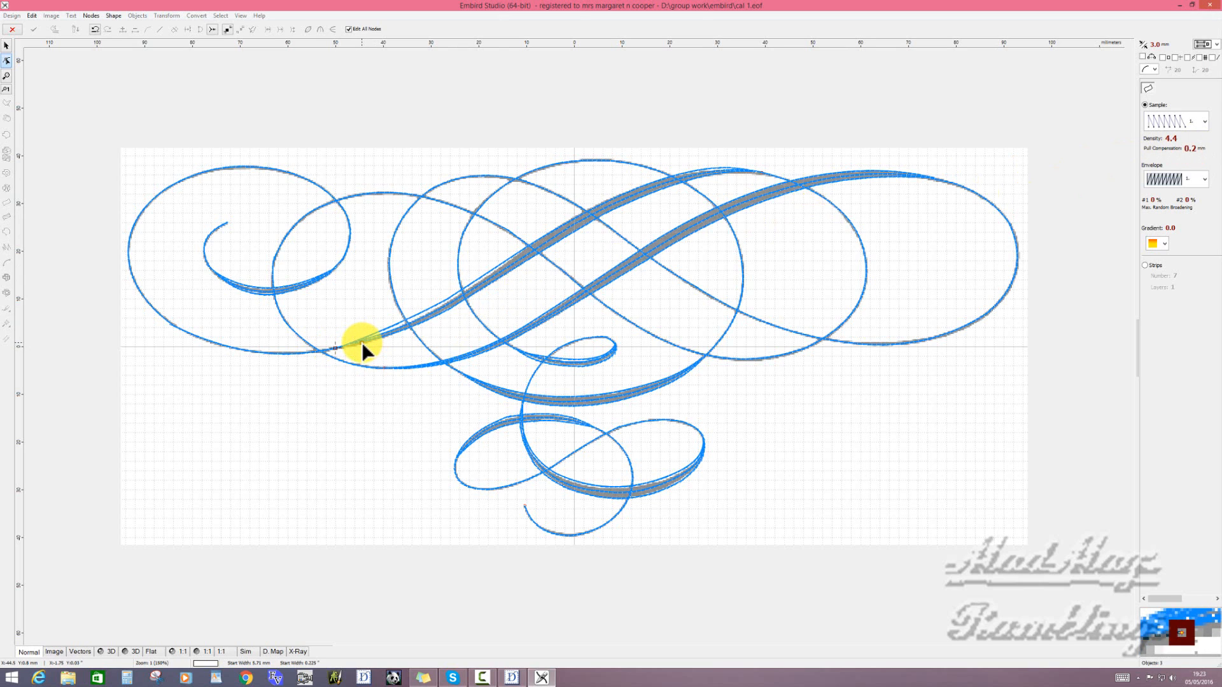
left_click(415, 313)
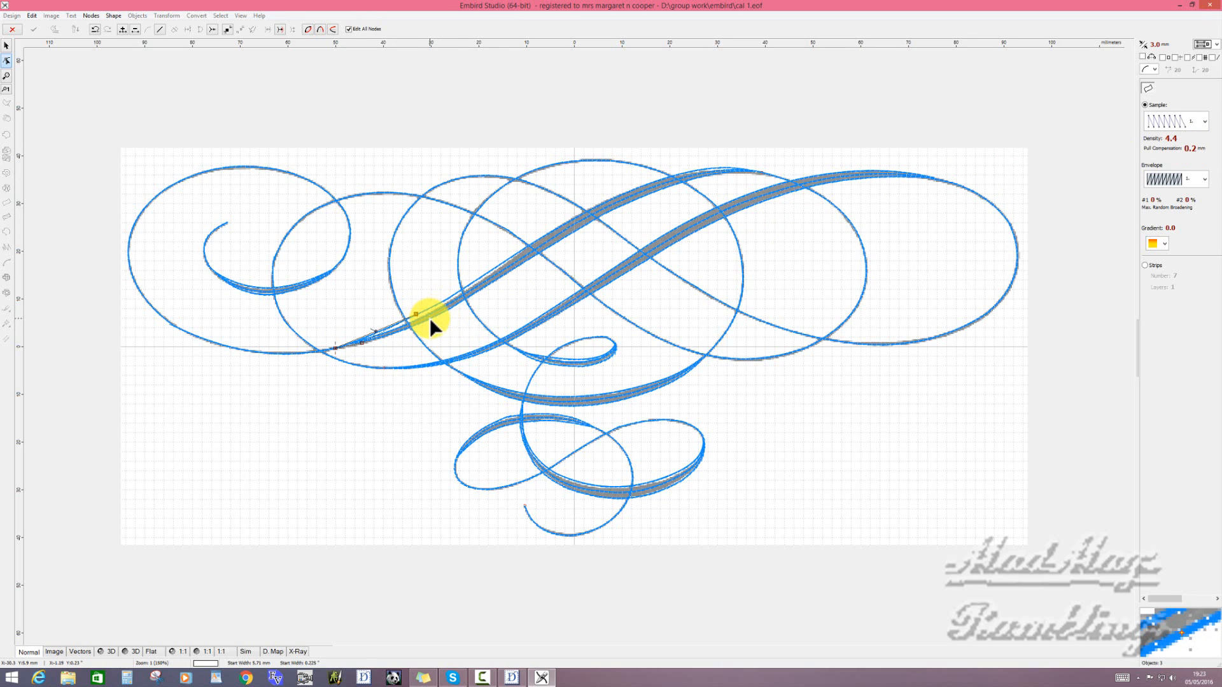
left_click(429, 318)
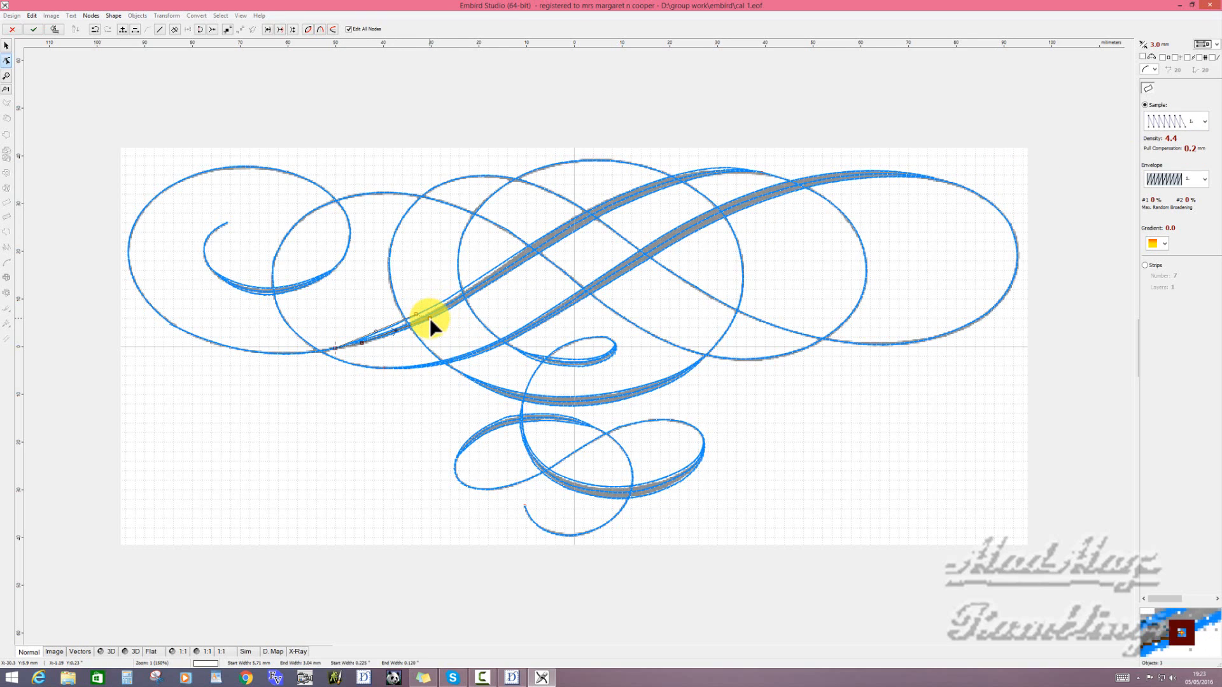
left_click(469, 283)
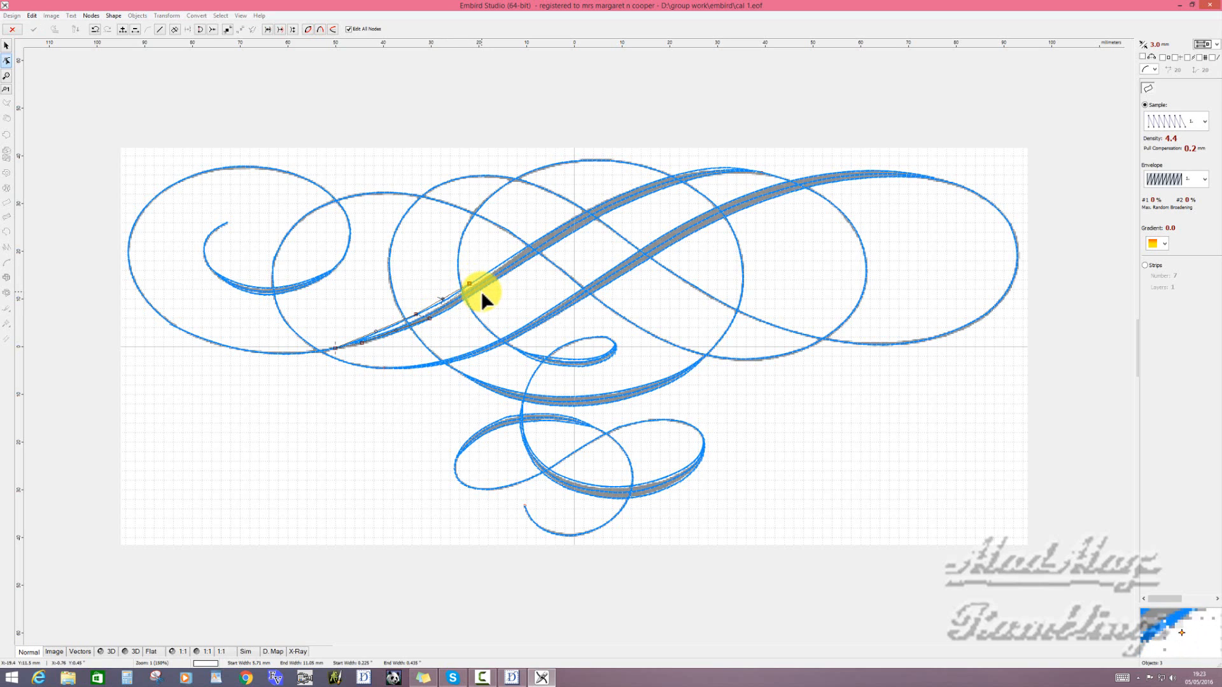
left_click(475, 290)
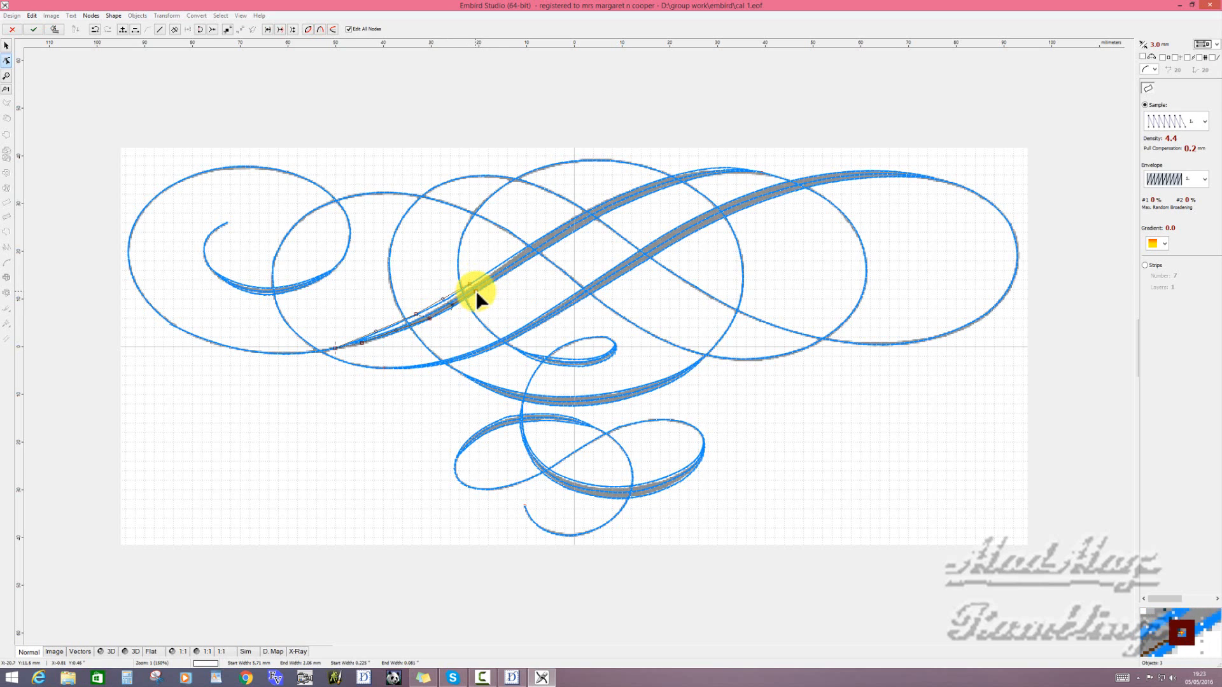
left_click(513, 255)
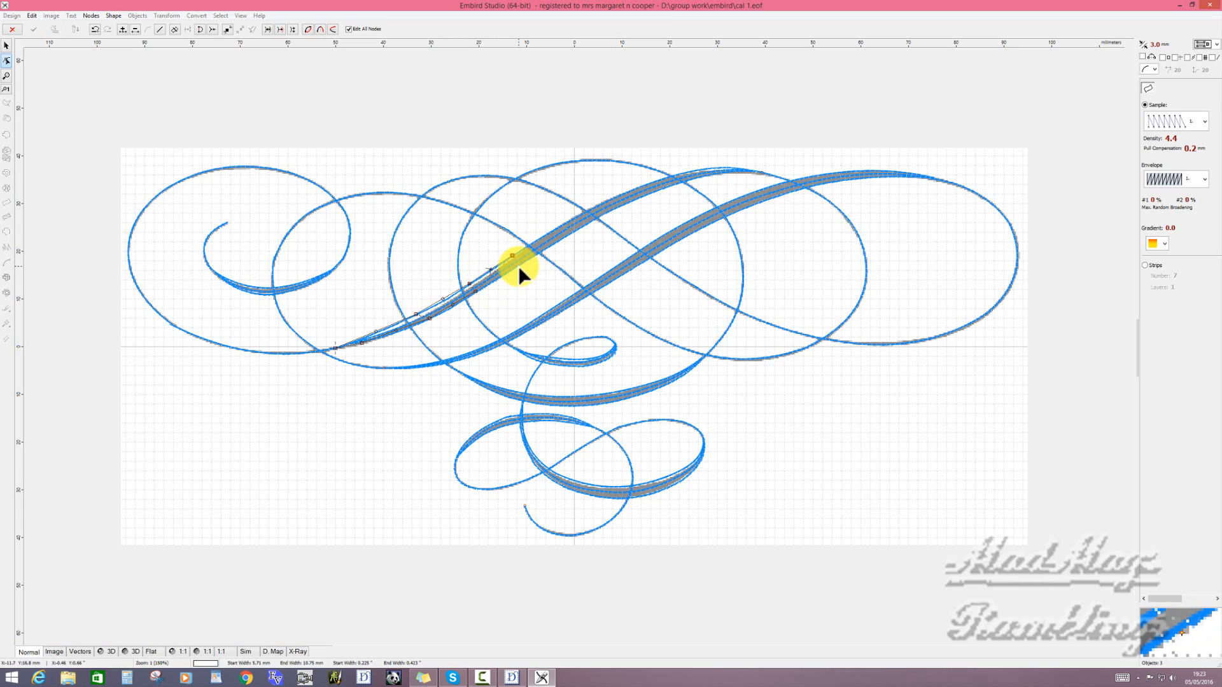
left_click(518, 265)
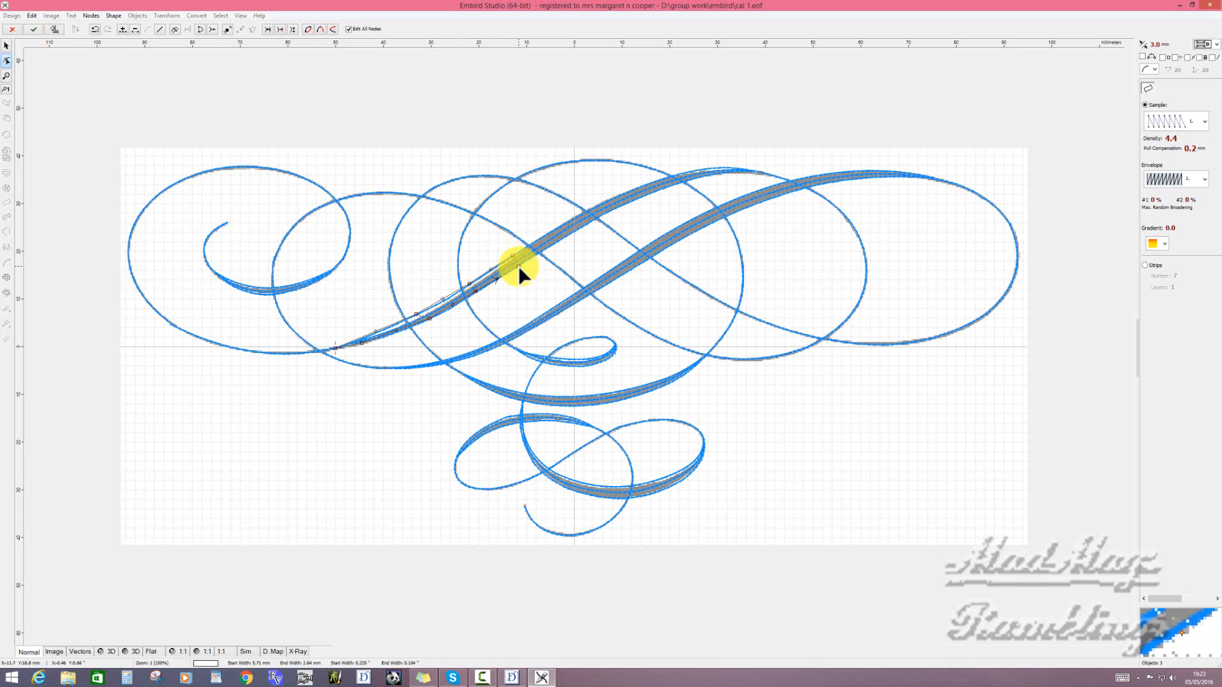
- Continue the column with node pairs along the thick upper part of the stroke, ending at its upper-right tip
left_click(594, 205)
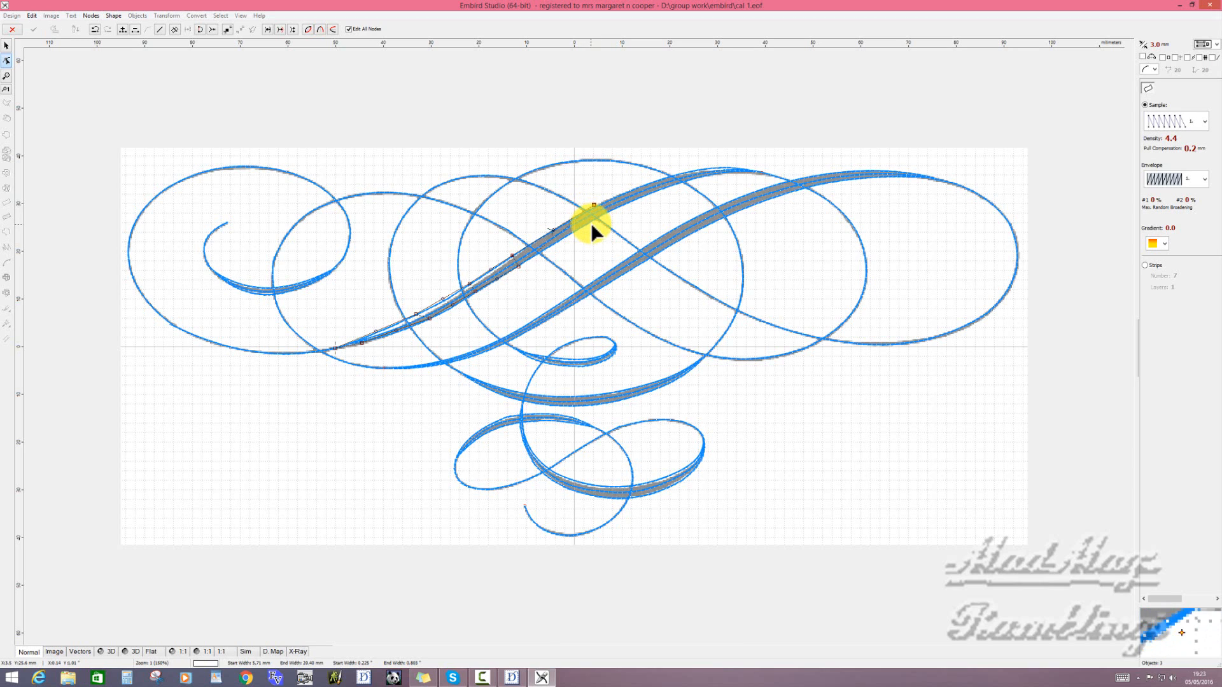
left_click(594, 220)
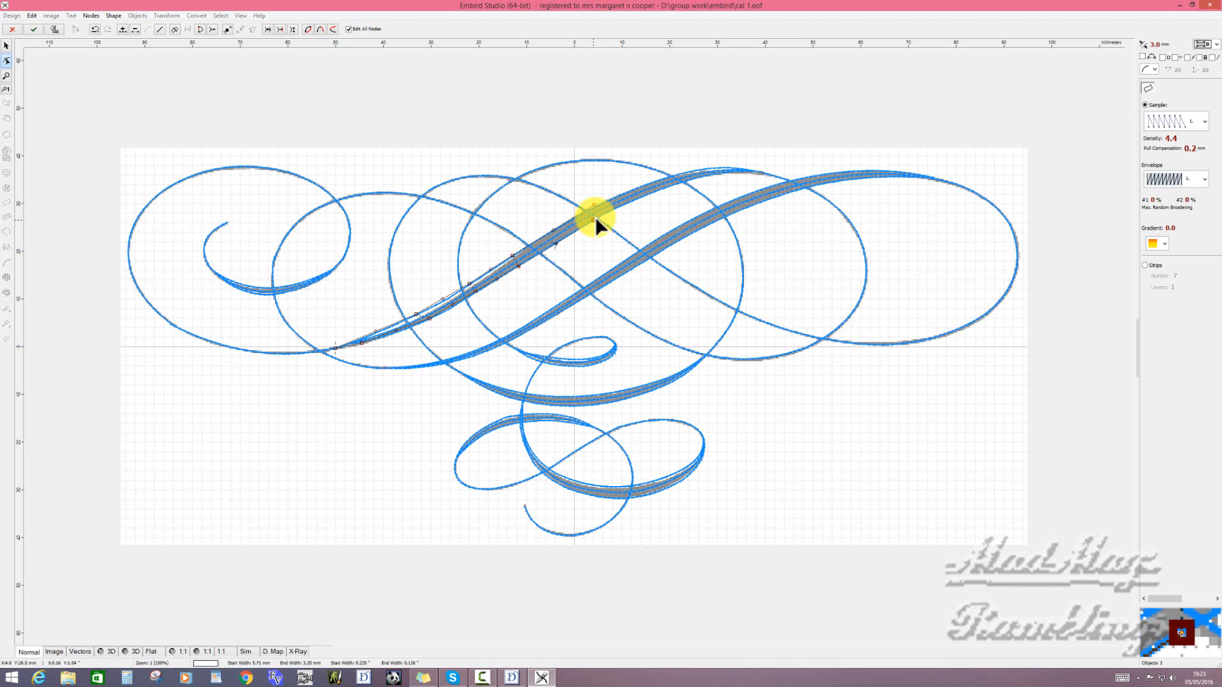
left_click(658, 178)
left_click(647, 193)
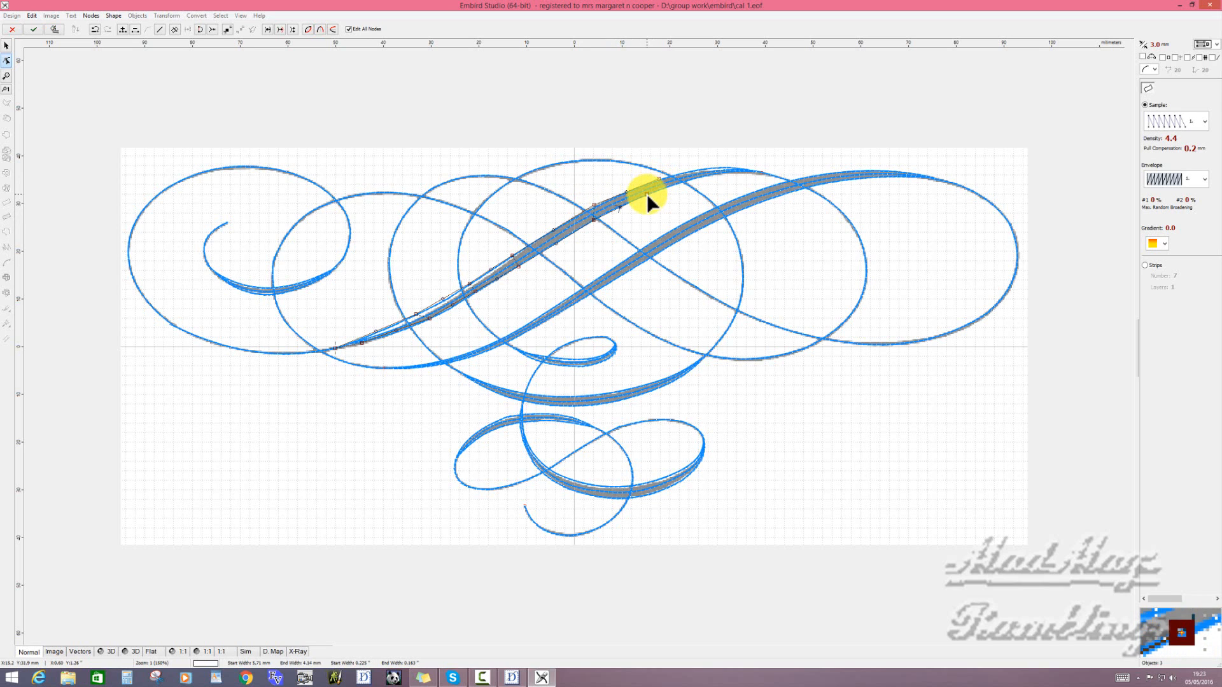
left_click(717, 166)
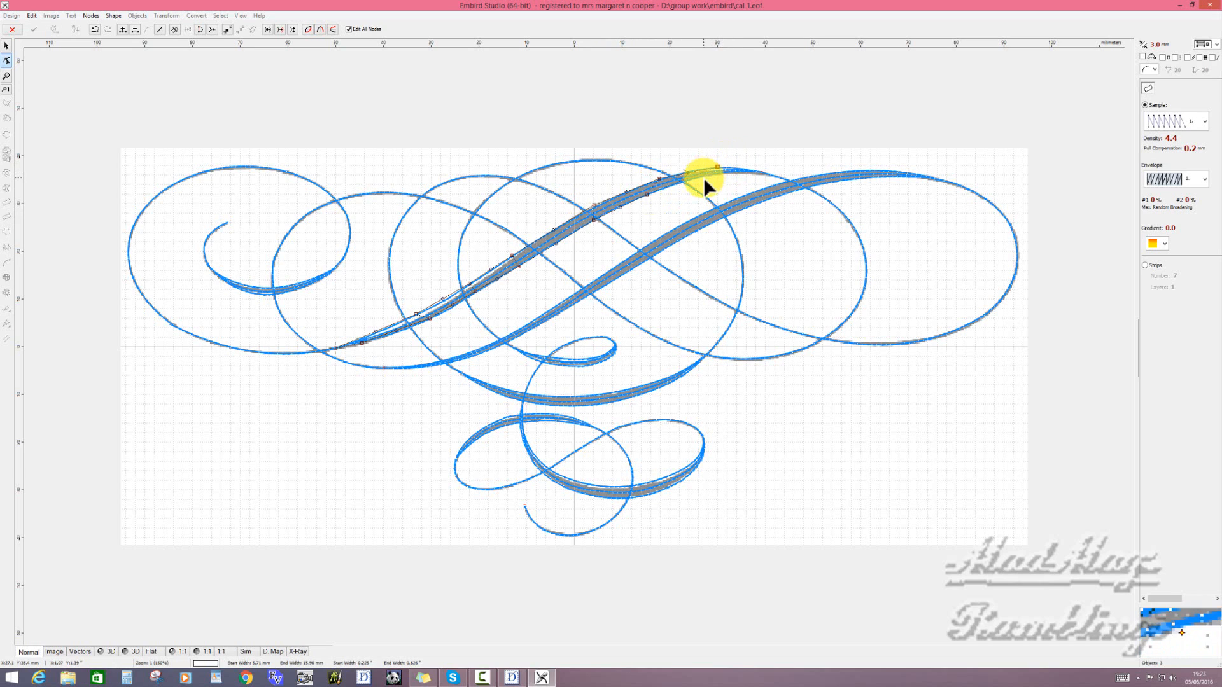
left_click(705, 175)
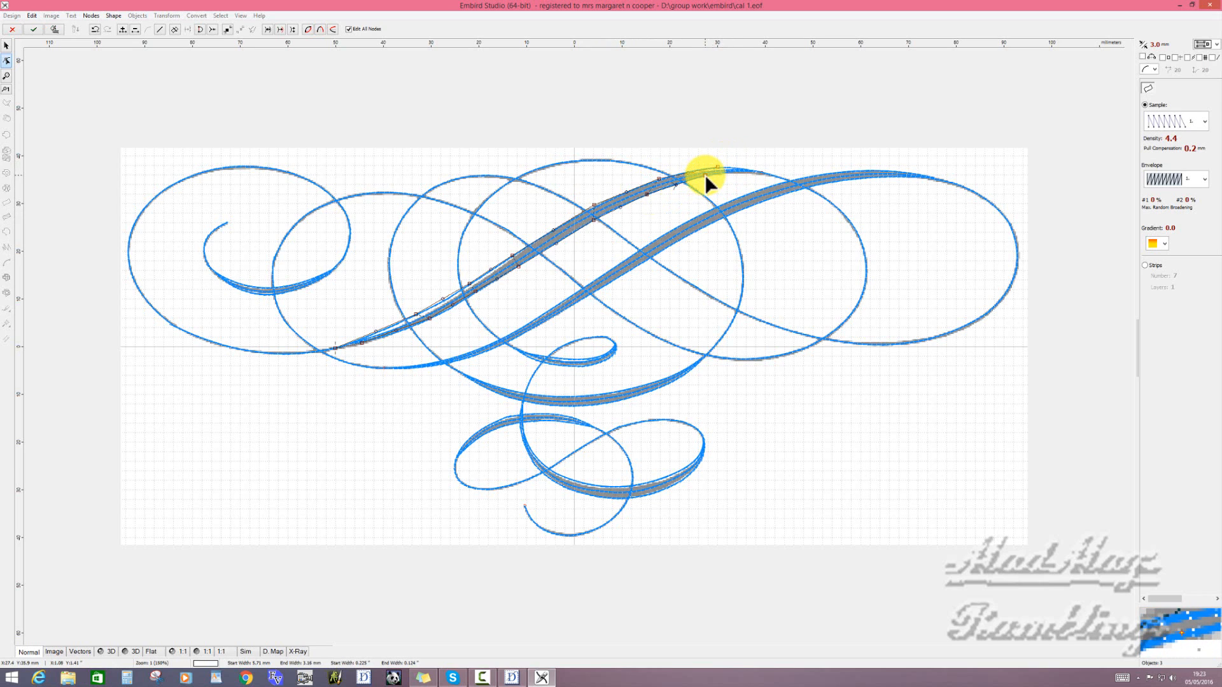
left_click(765, 173)
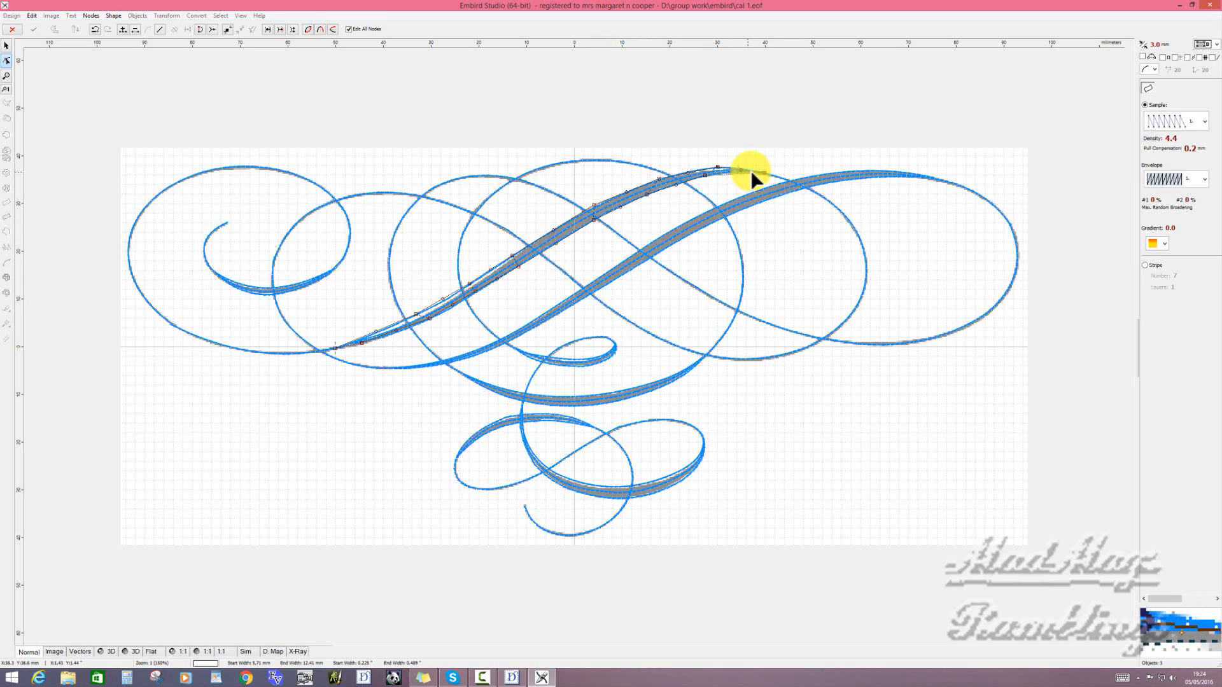
- Adjust the column's nodes and curve handles near the upper-right end to follow the stroke's outline
left_click_drag(763, 172, 733, 184)
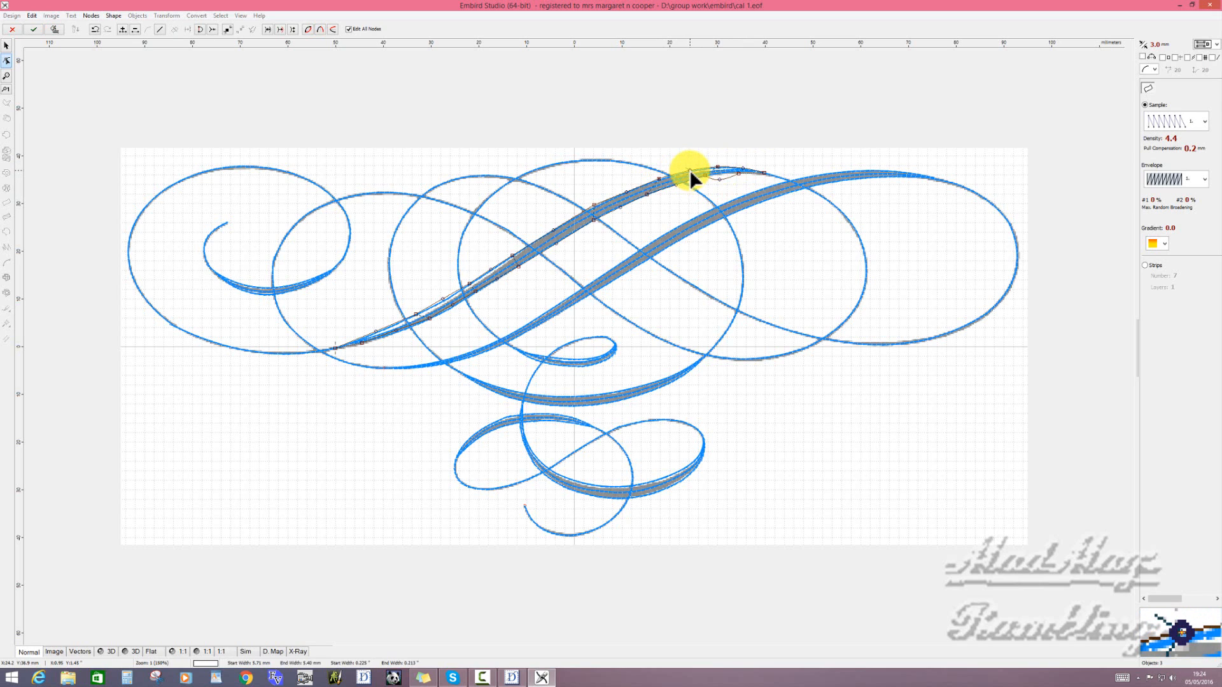
left_click(629, 189)
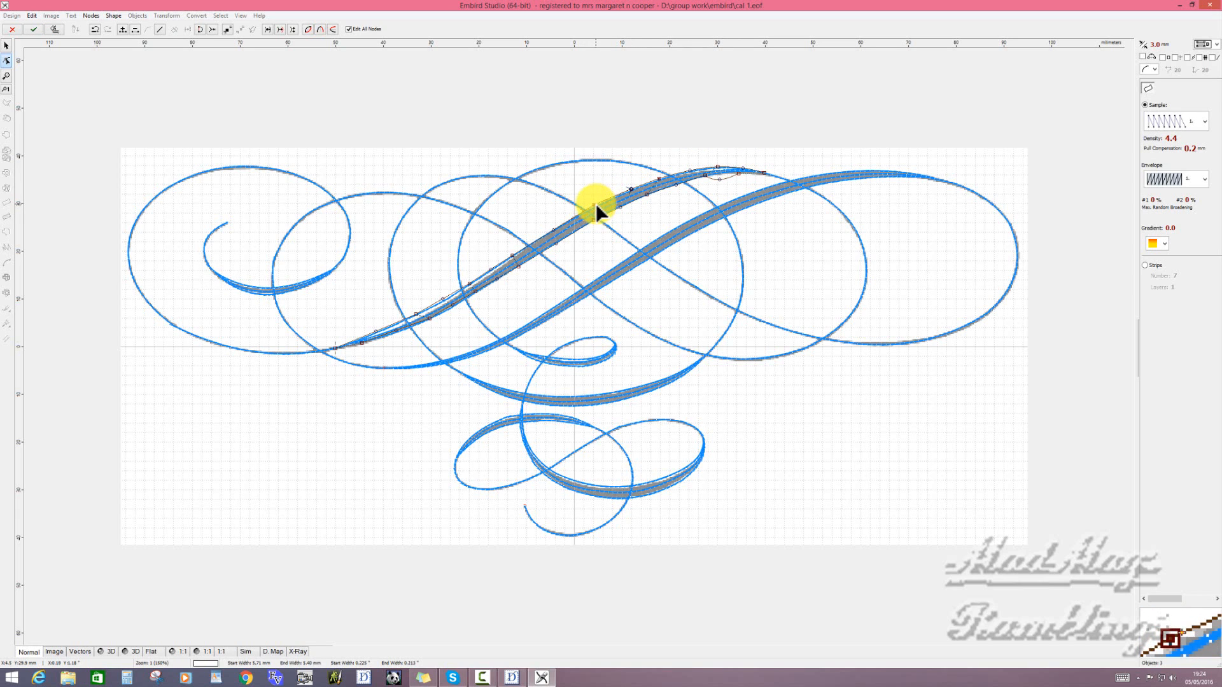
left_click(594, 204)
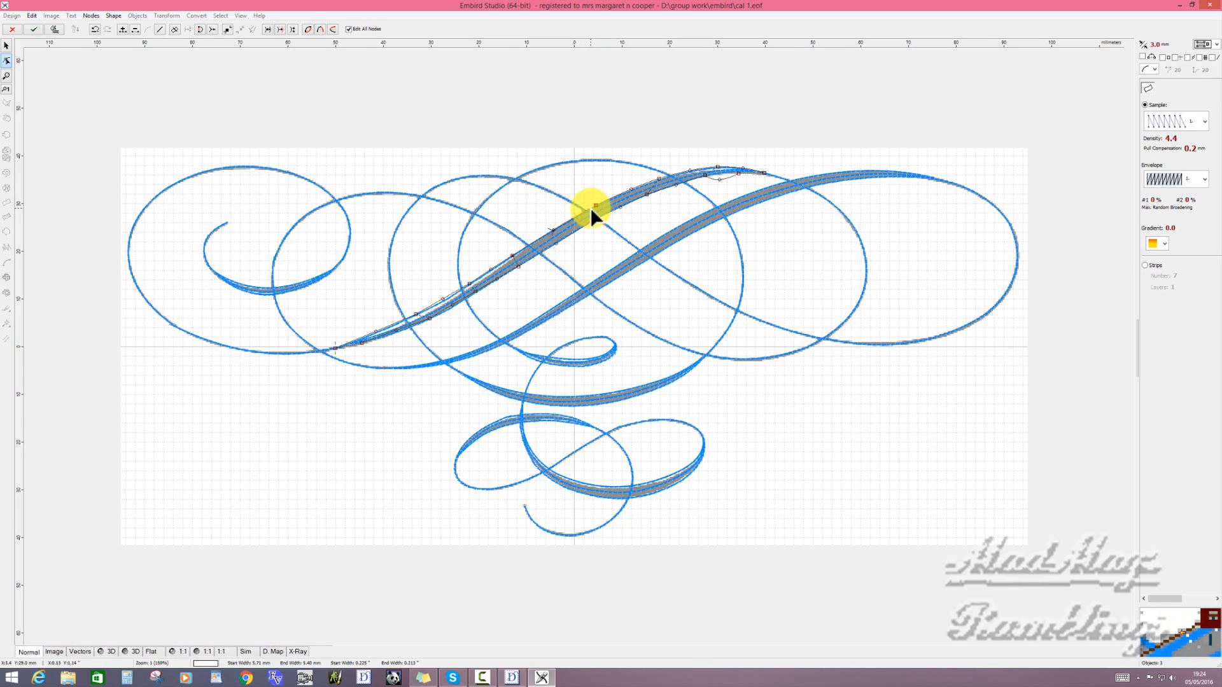
- Reposition the nodes and curve handles on the column's upper edge along the middle of the stroke to match the artwork
scroll(591, 208, "up", 1)
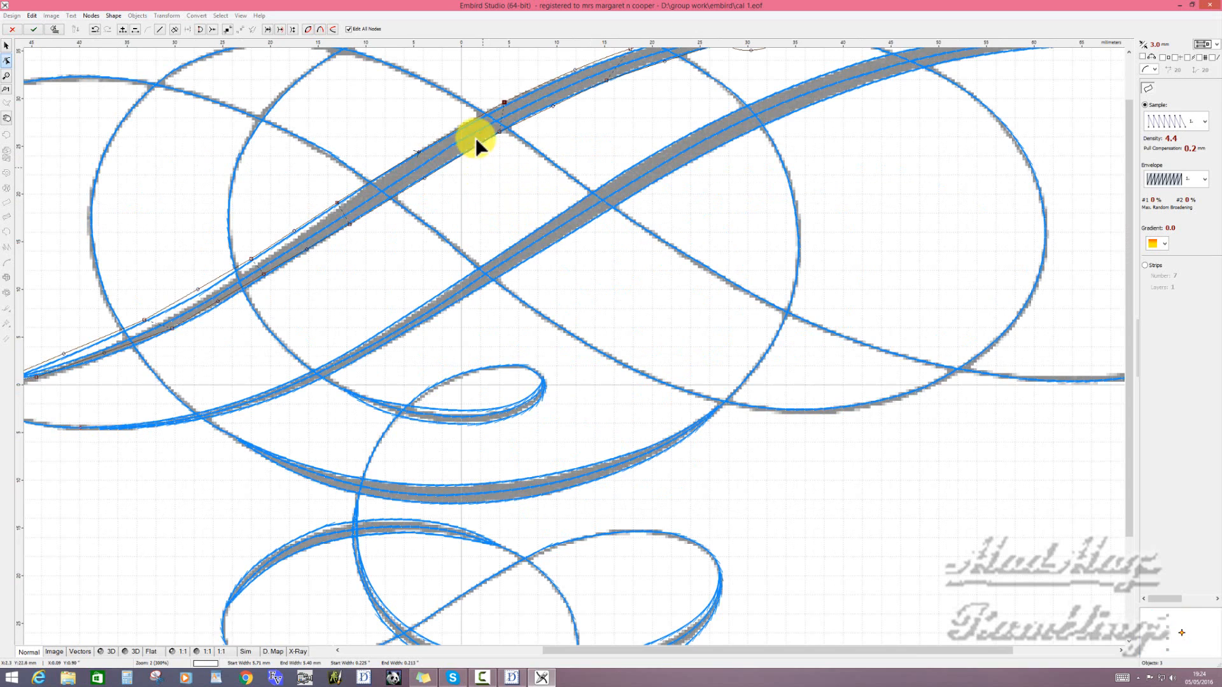
left_click(504, 103)
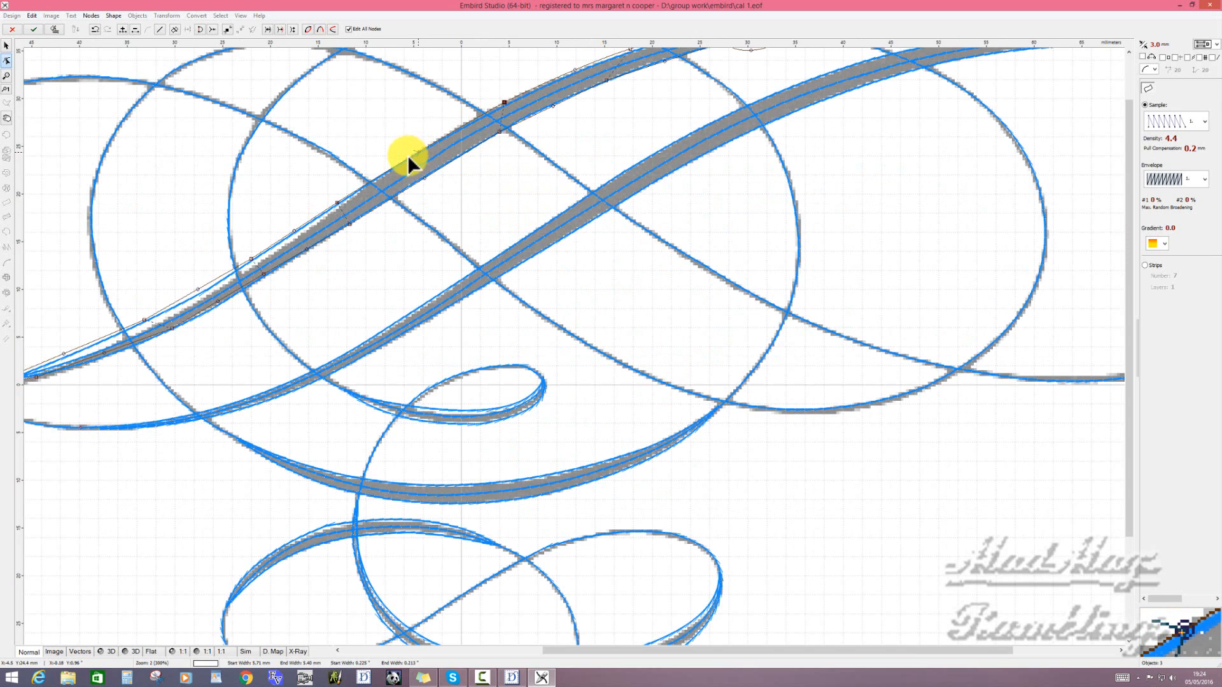
left_click(294, 231)
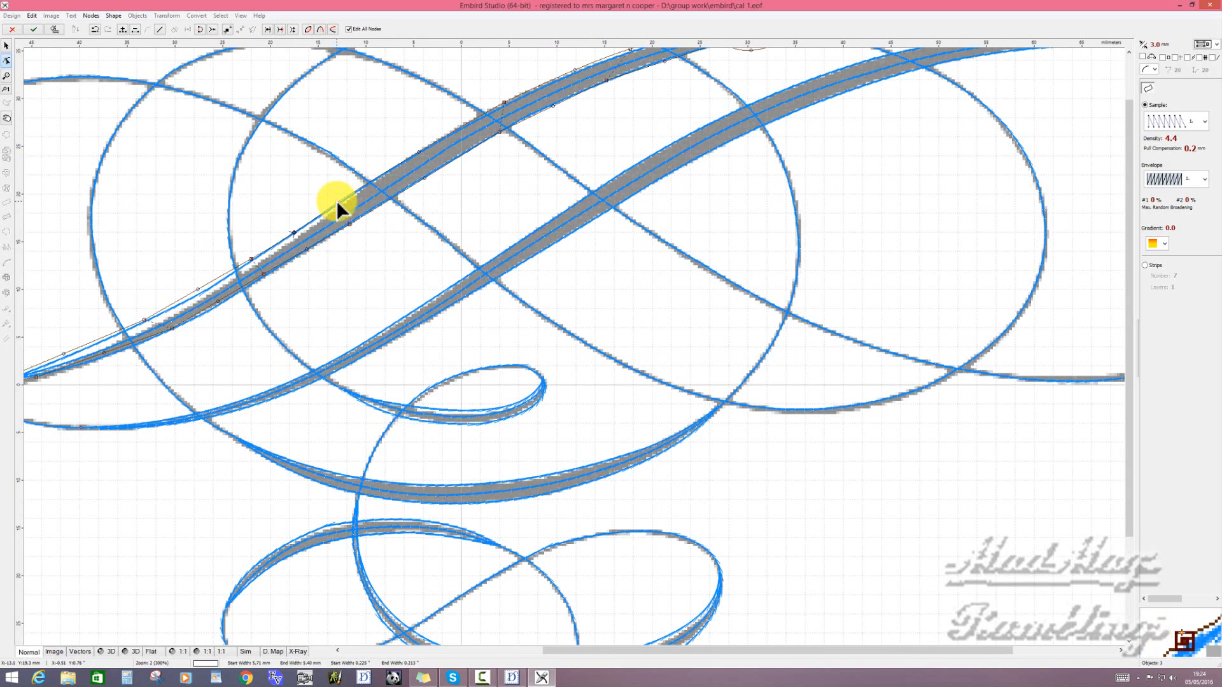
left_click(338, 204)
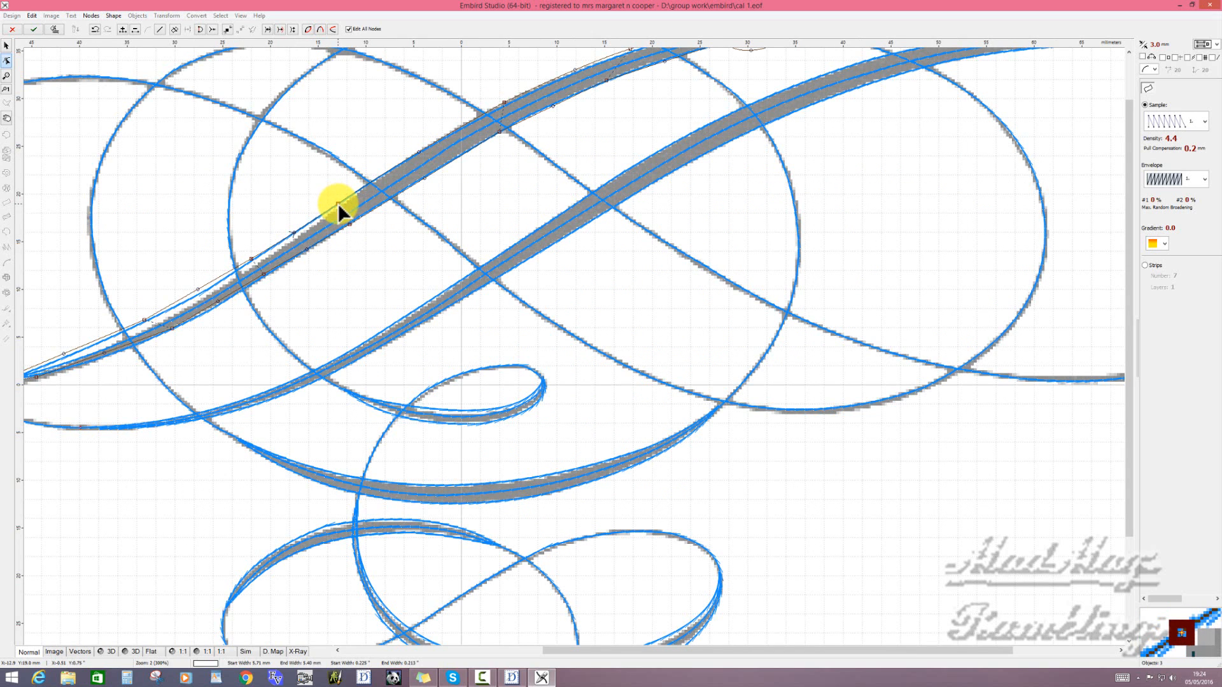
left_click(252, 259)
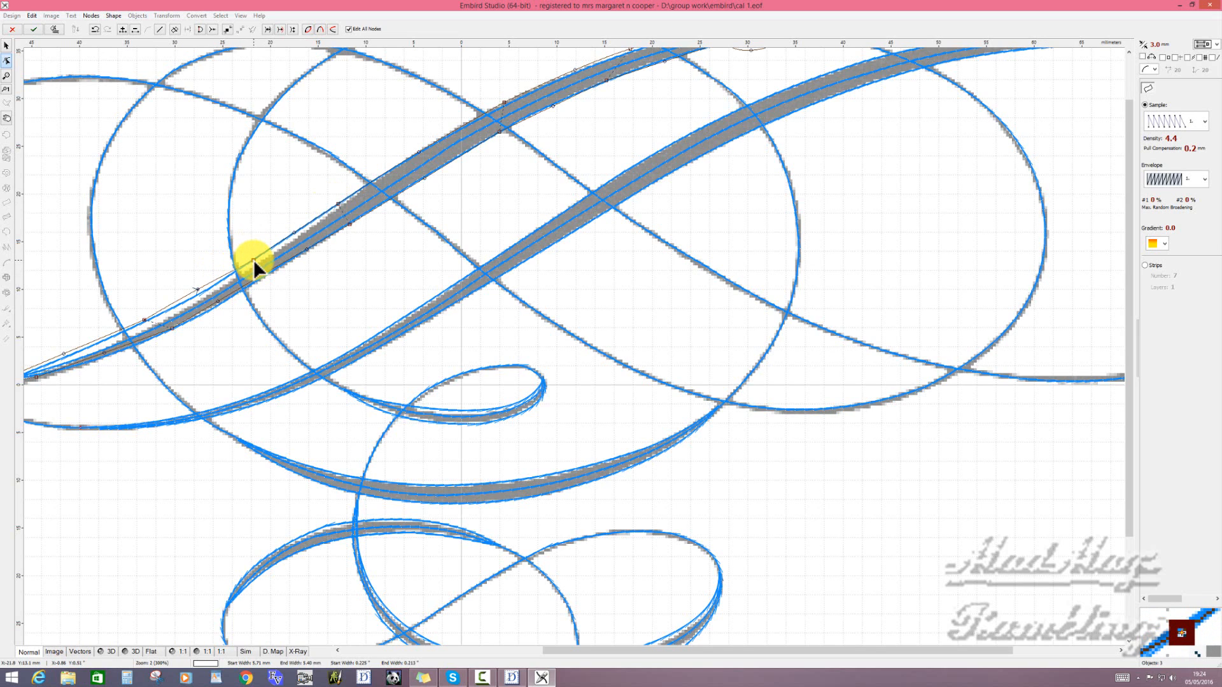
left_click_drag(253, 260, 246, 265)
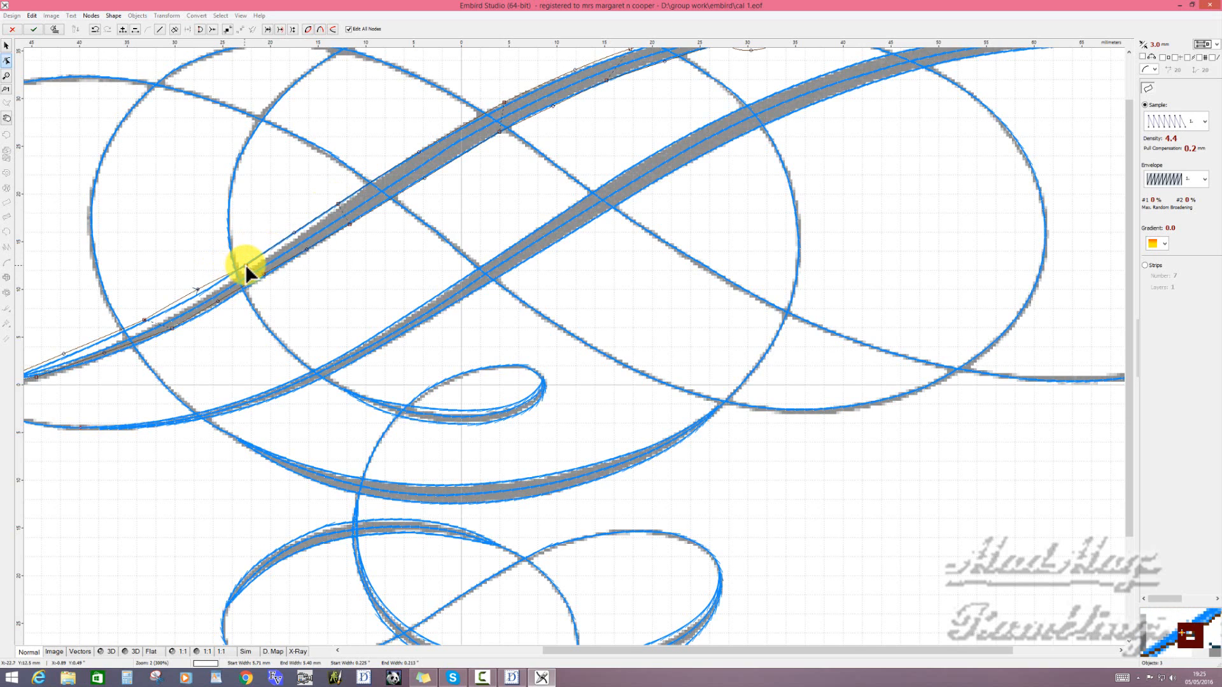
left_click(247, 264)
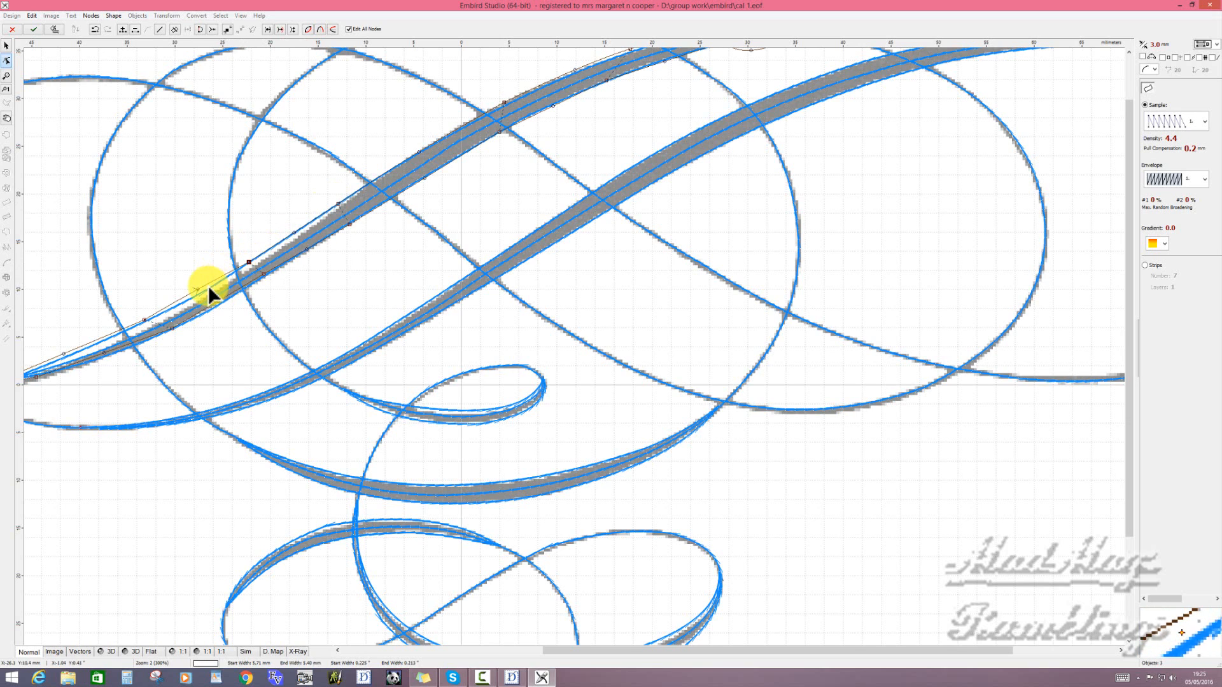
- Refine the curve handles and nodes on both edges of the column's lower-left section to fit the stroke
left_click(199, 289)
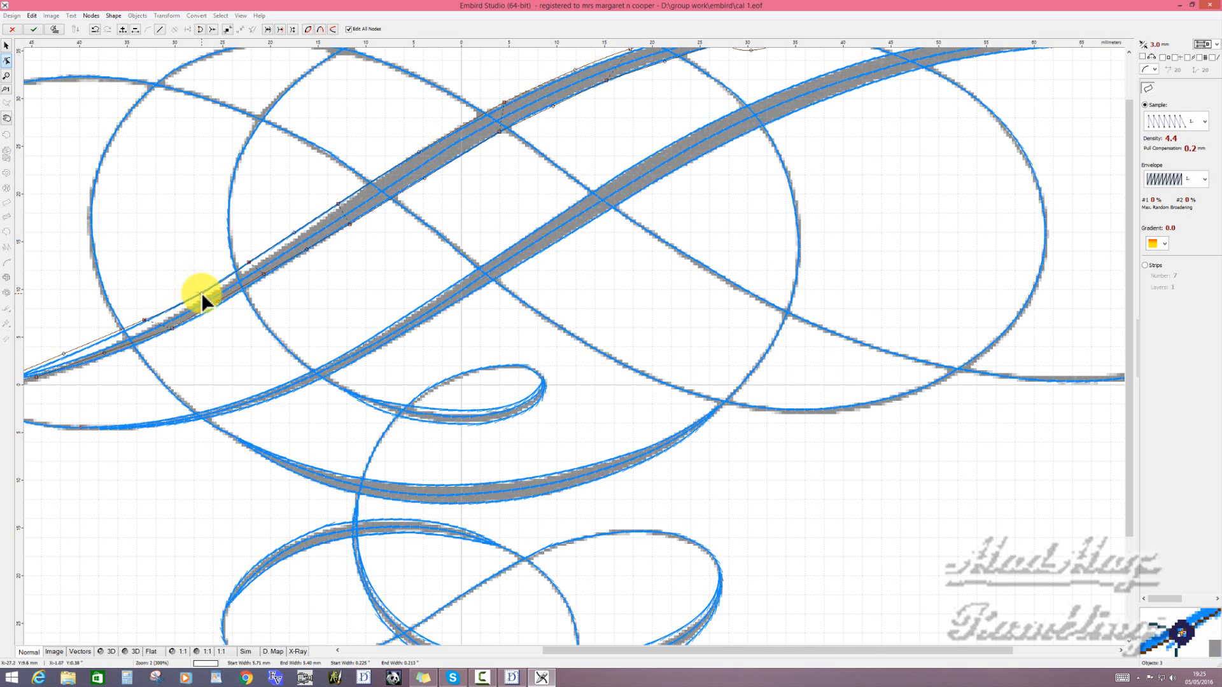
left_click(218, 301)
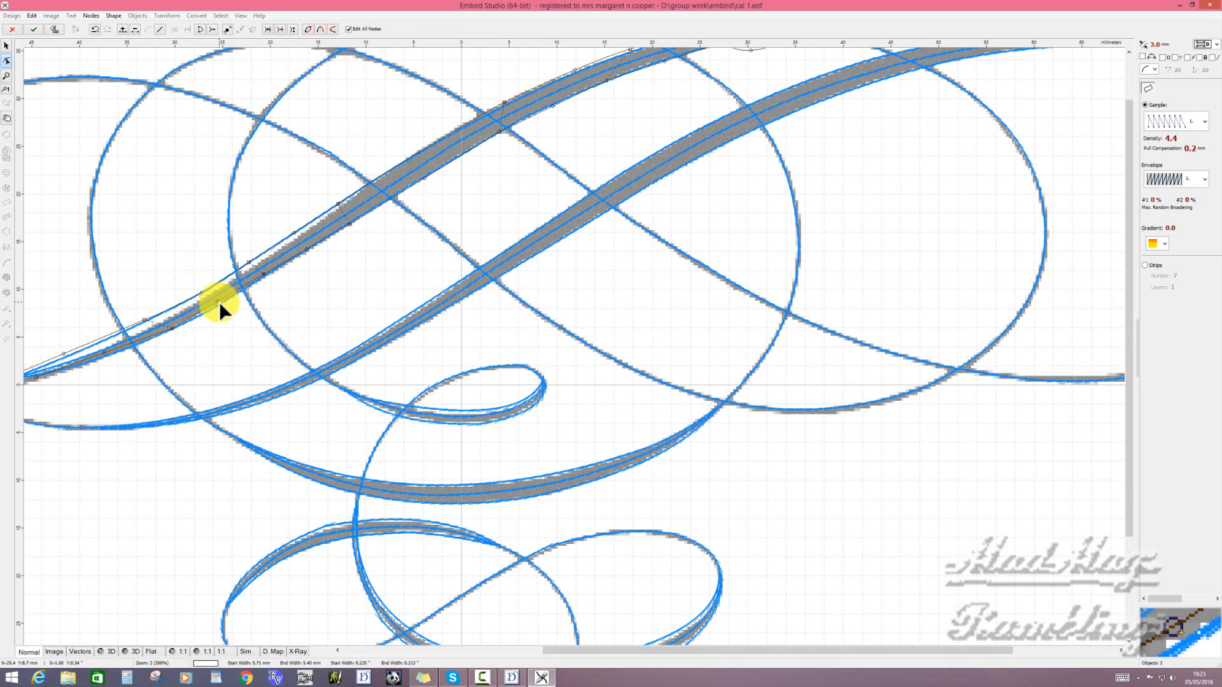
left_click(264, 273)
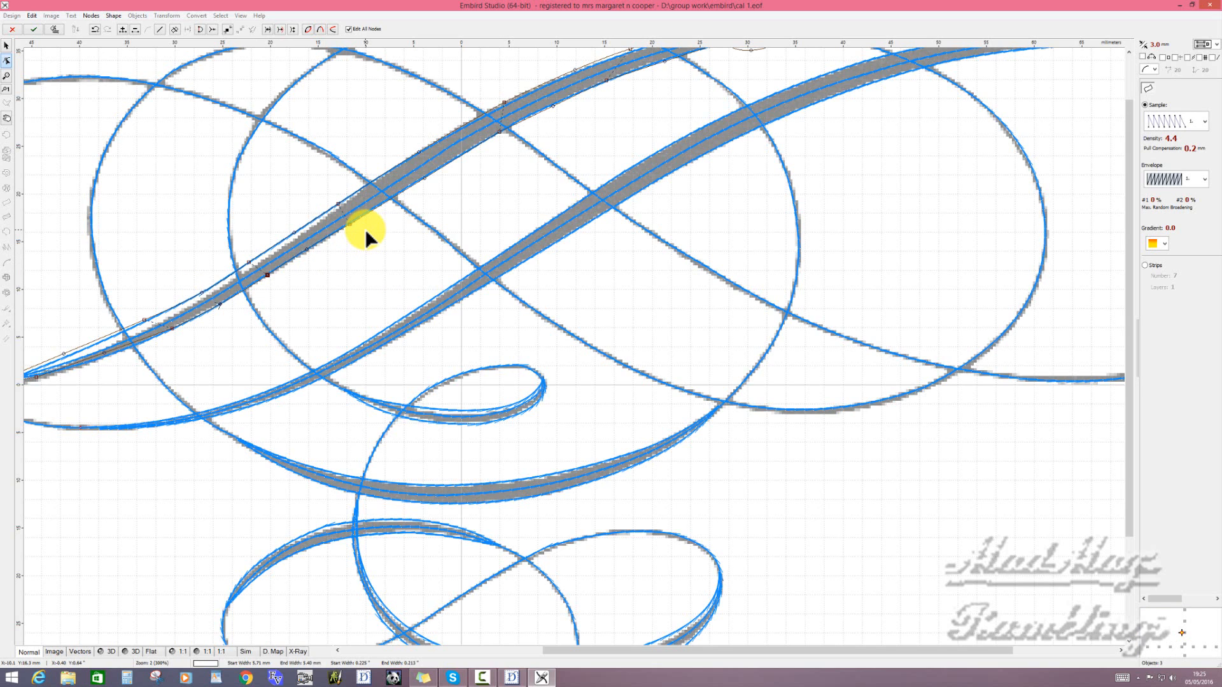
left_click(105, 353)
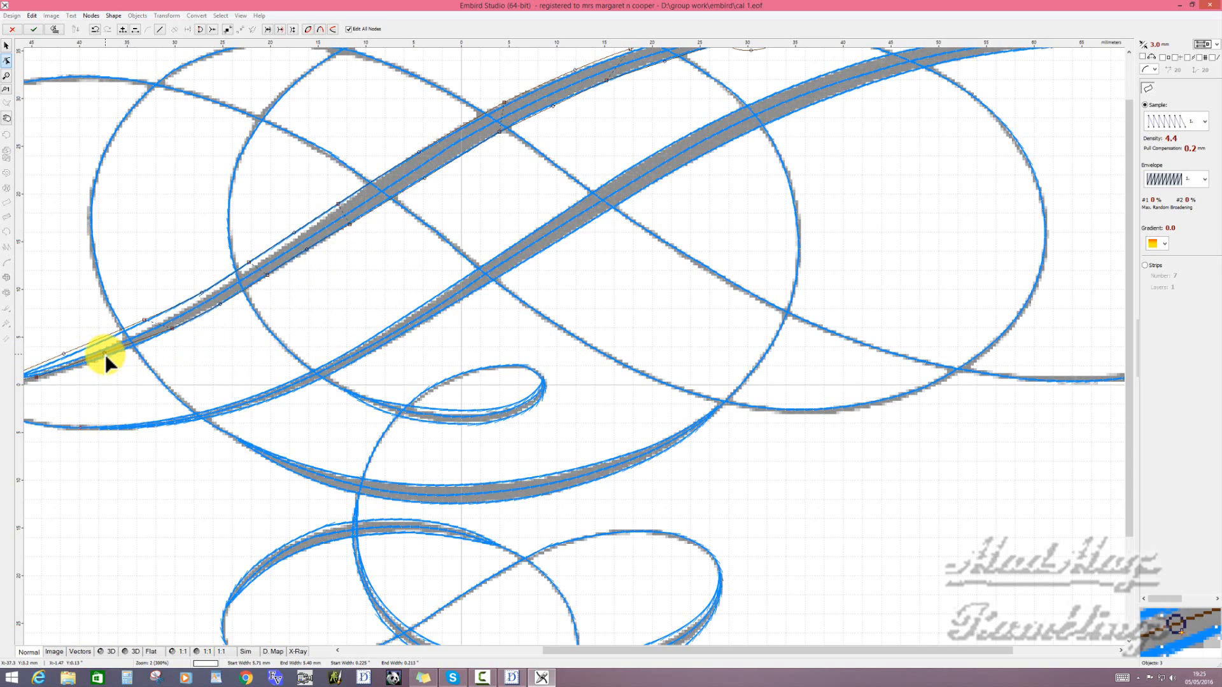
- Flatten the upper edge near the column's lower-left tip and move its starting-edge node closer to the tip
left_click_drag(106, 360, 63, 357)
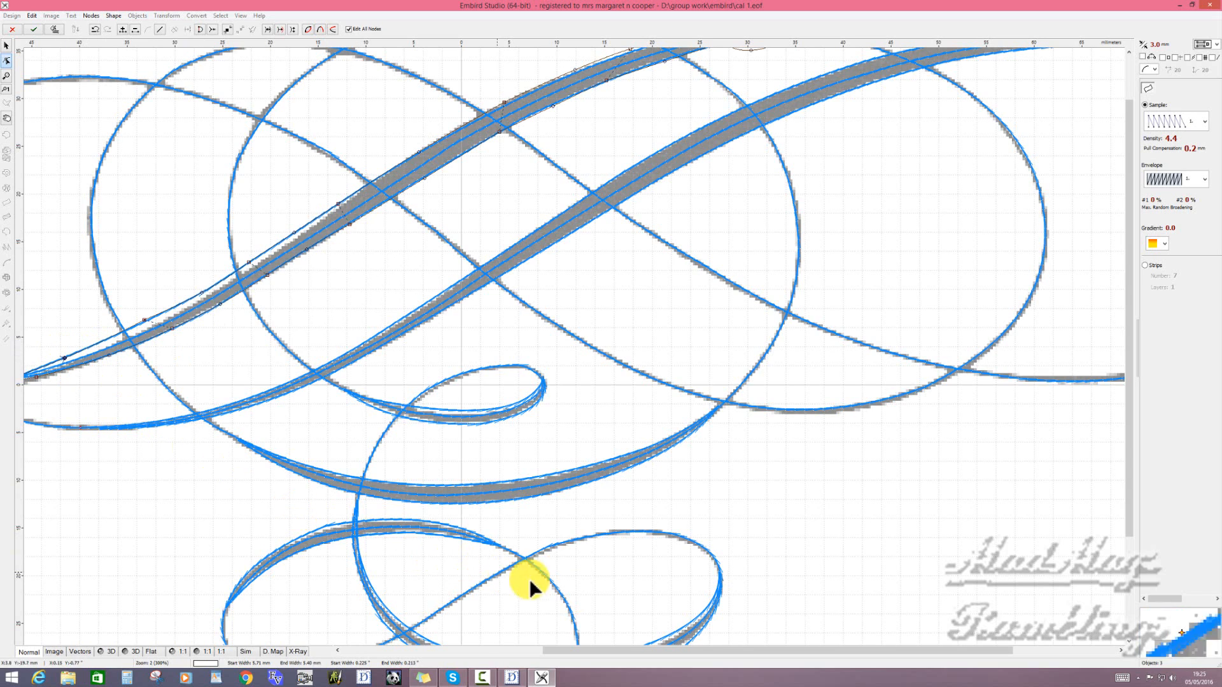
left_click_drag(609, 650, 482, 663)
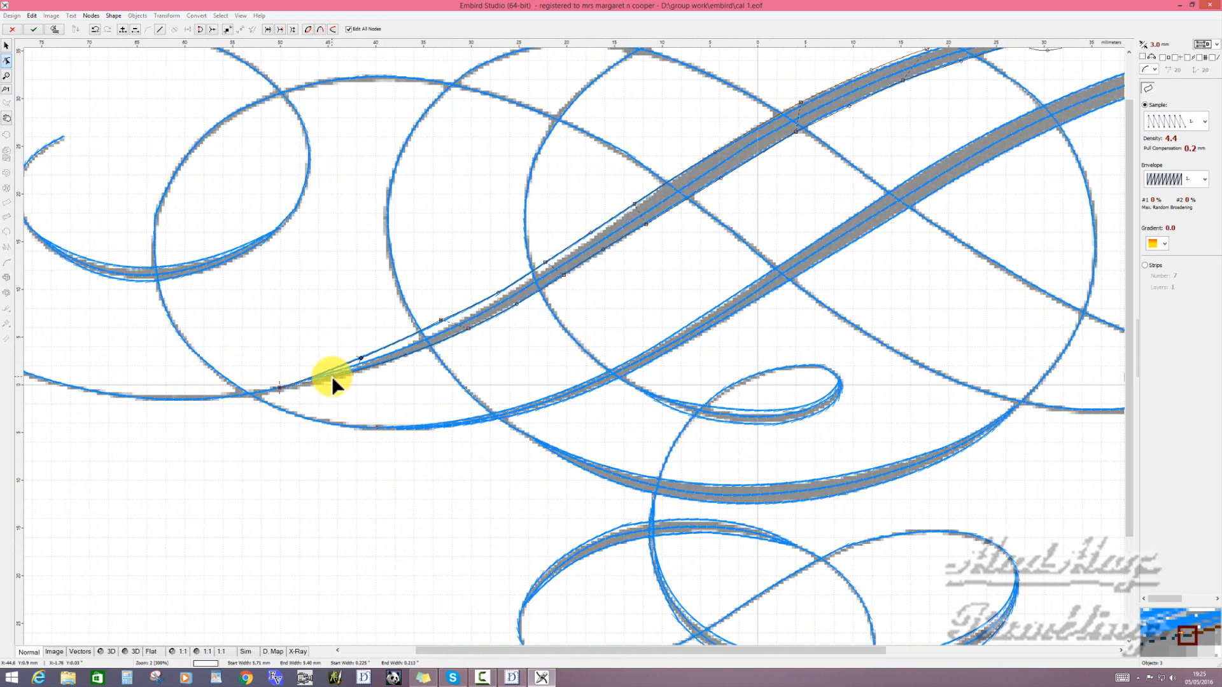
left_click_drag(331, 376, 306, 384)
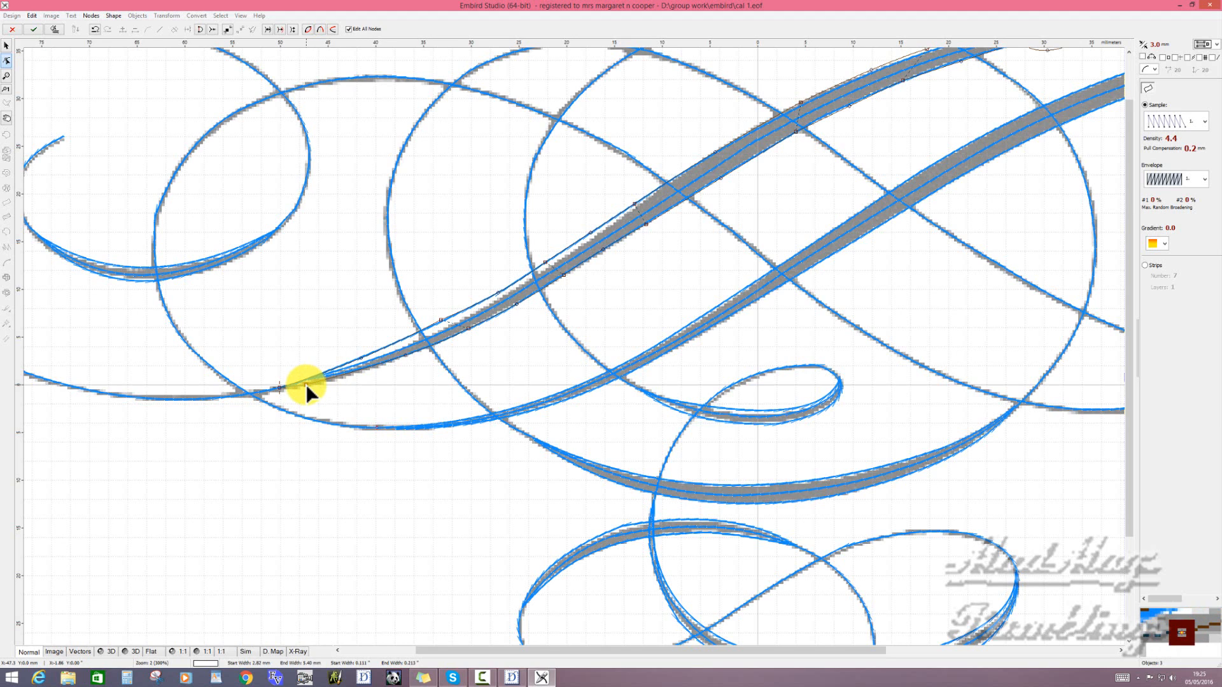
- Adjust the upper-edge node near the column's lower-left end, generate its stitches and check them in the 1:1 preview
left_click(441, 319)
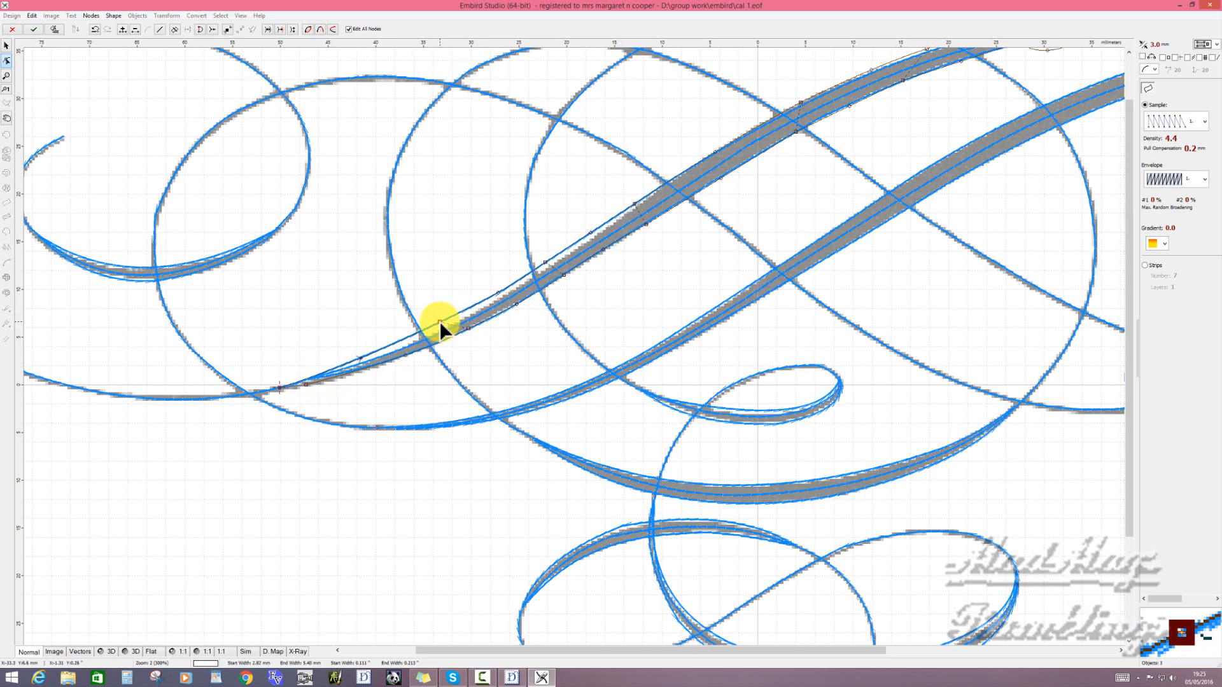
right_click(439, 322)
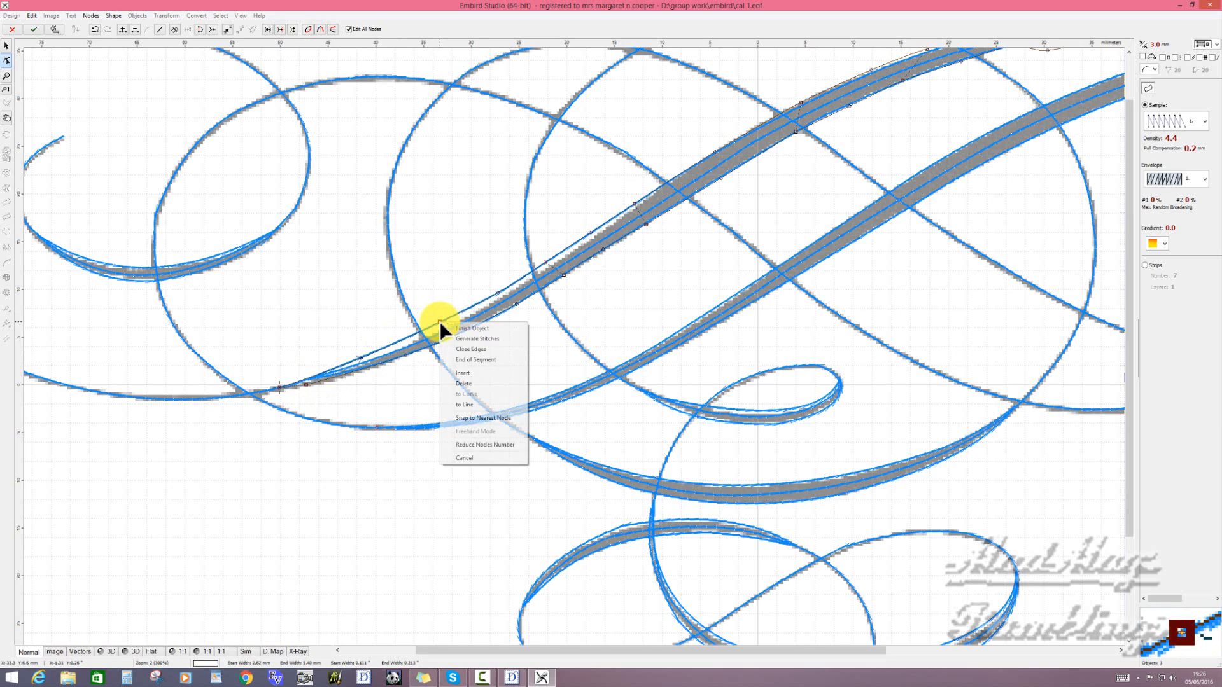
left_click(479, 337)
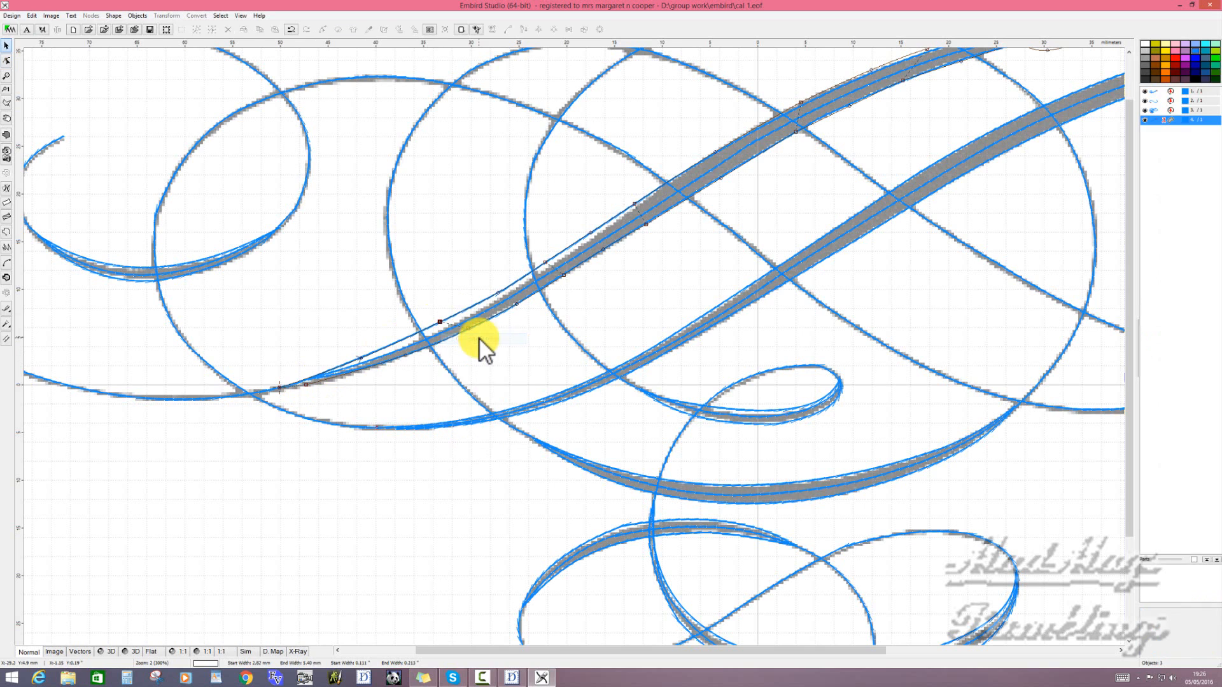
left_click(206, 652)
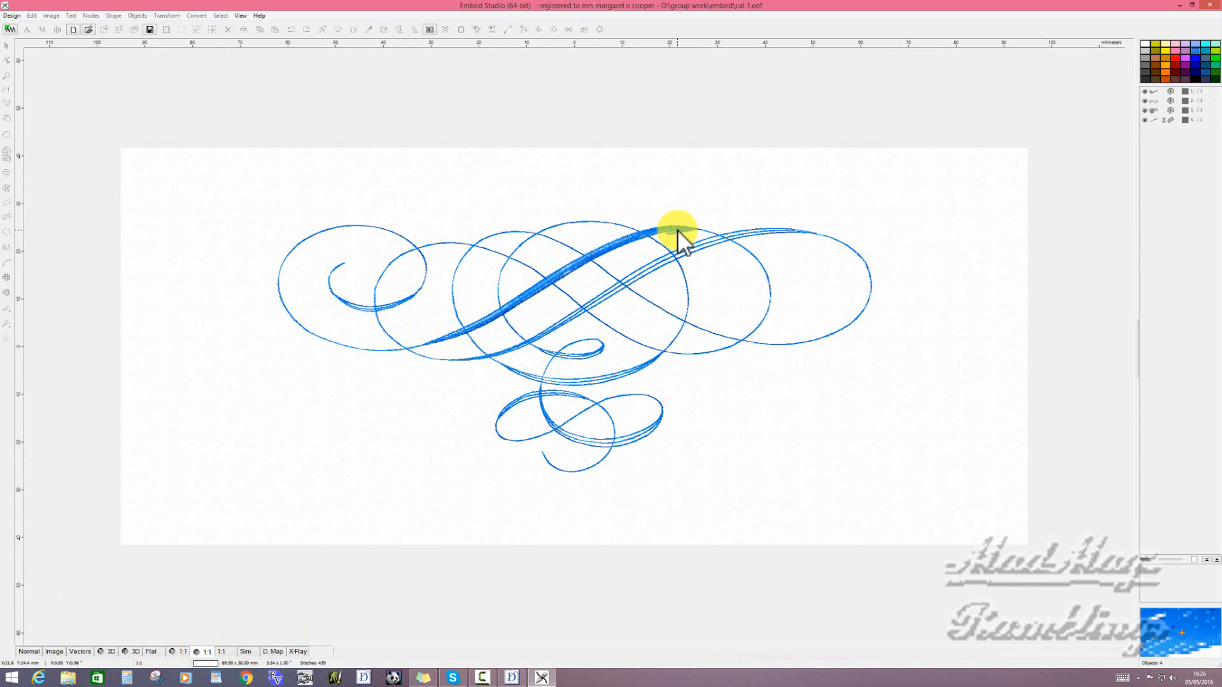
left_click(29, 651)
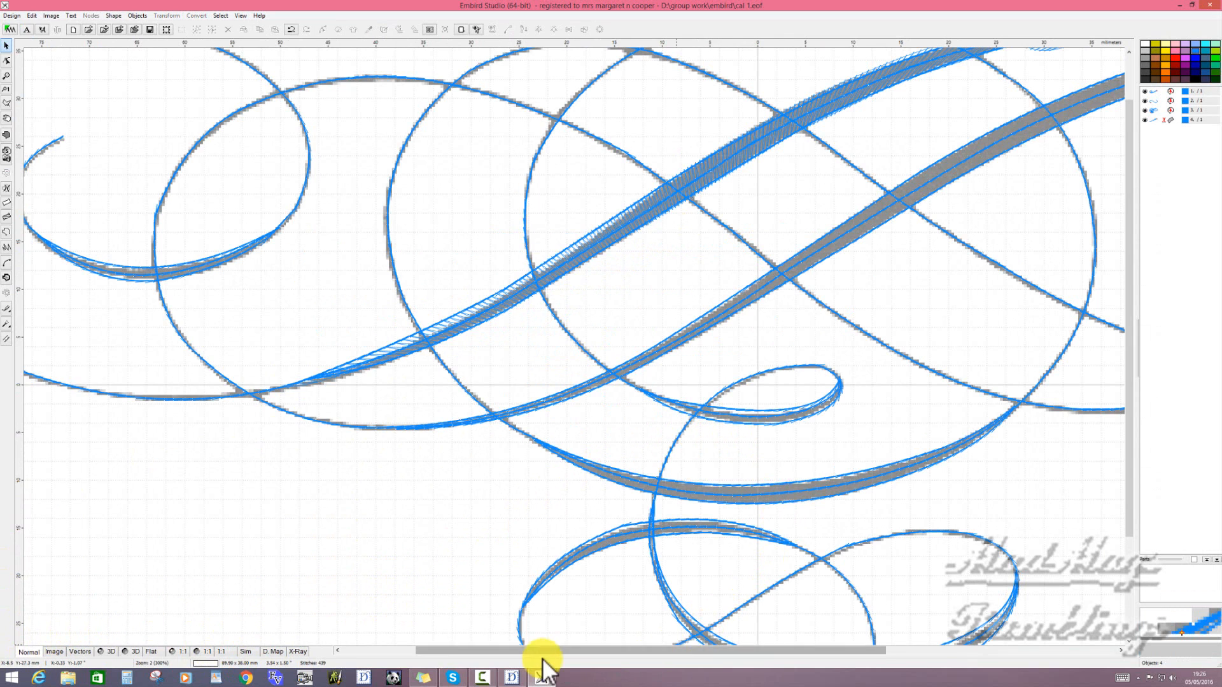
- Pull the bulging lower edge at the column's upper-right end onto the stroke, then regenerate and preview its stitches
left_click_drag(562, 653, 680, 647)
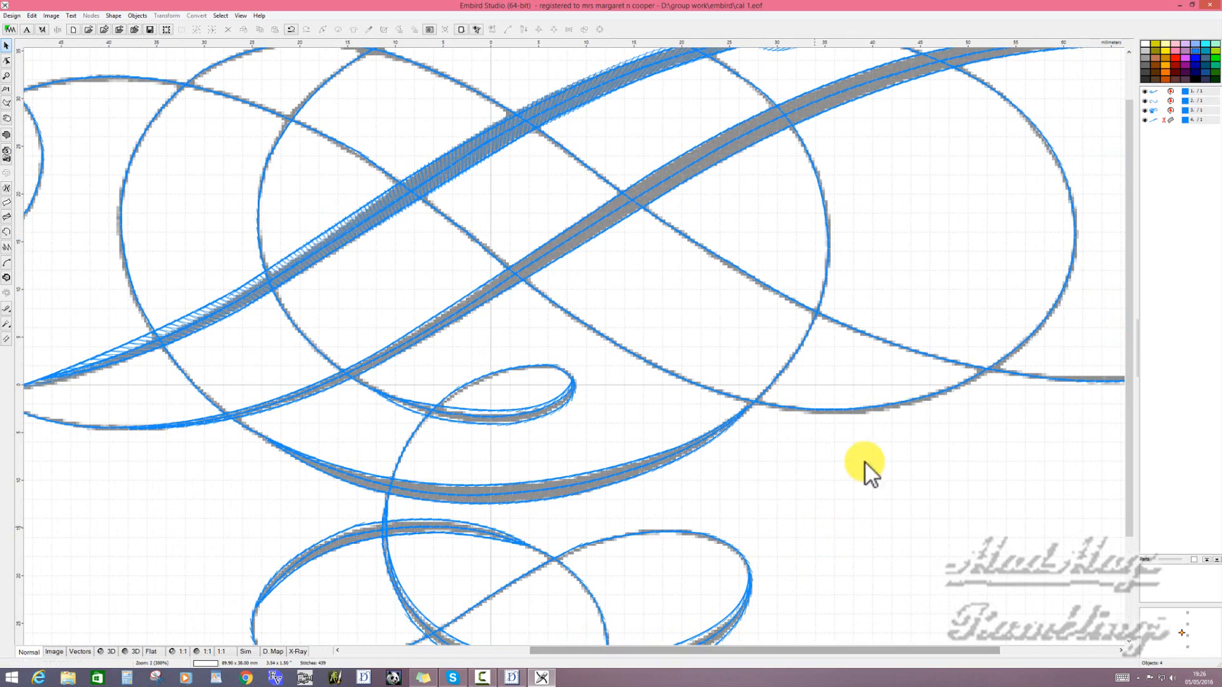
left_click_drag(1129, 159, 1156, 66)
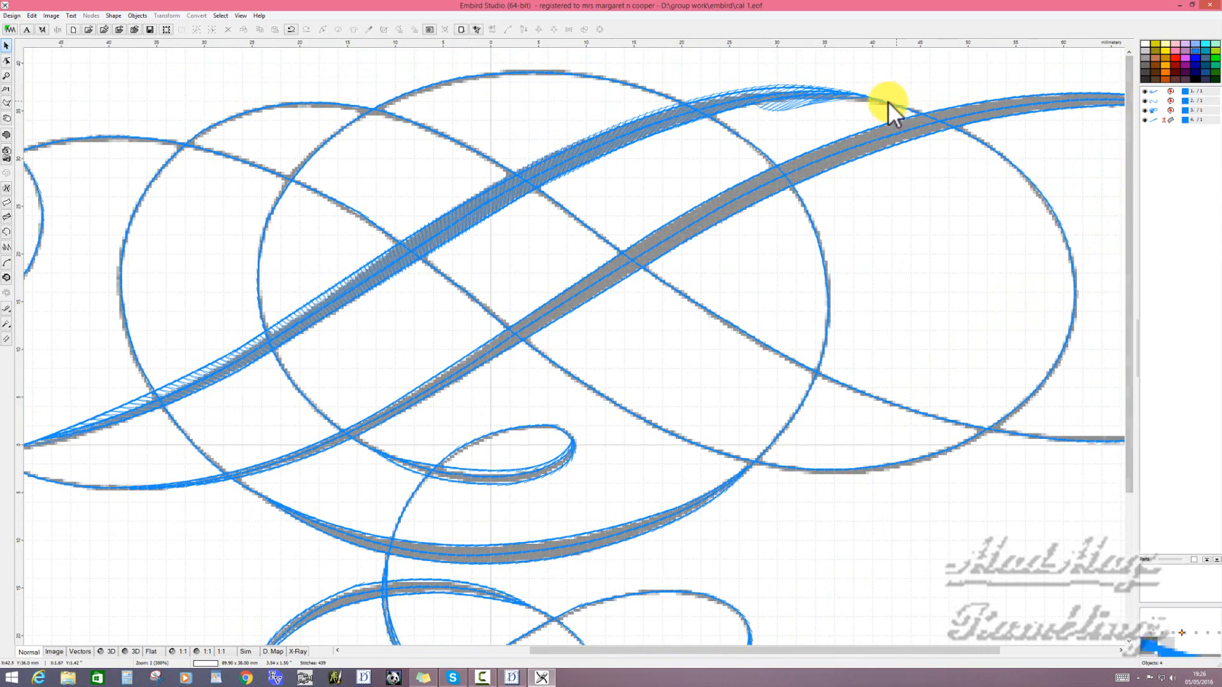
left_click(784, 109)
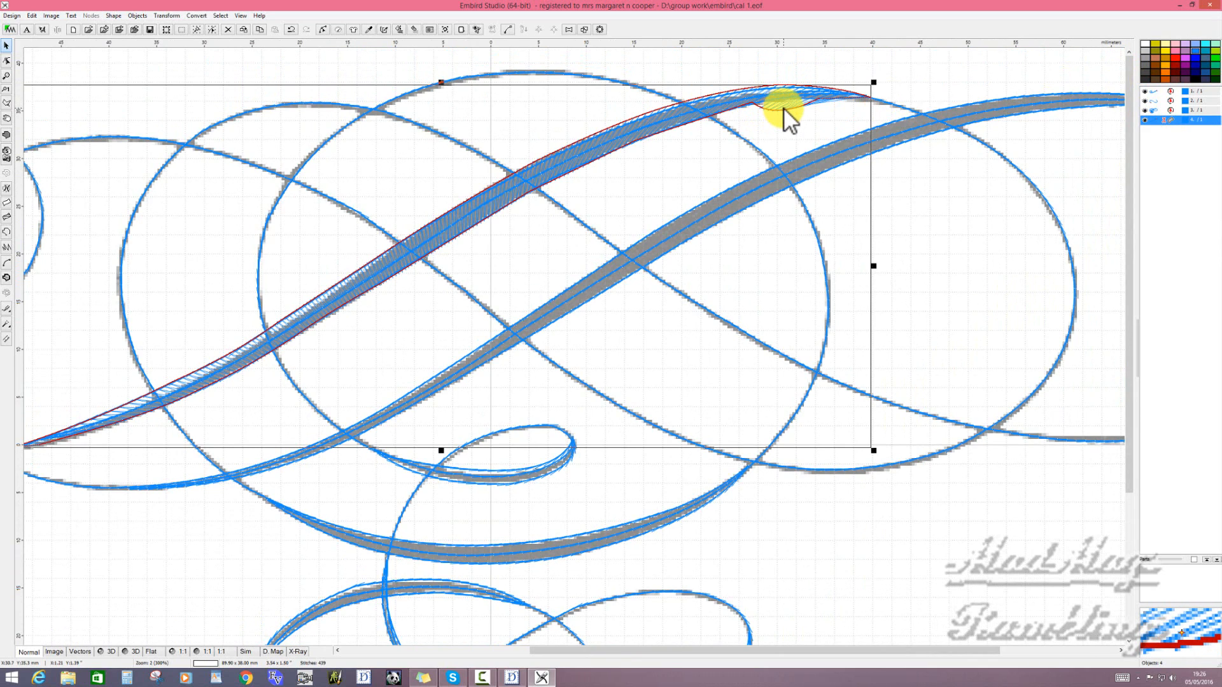
right_click(784, 107)
left_click(807, 114)
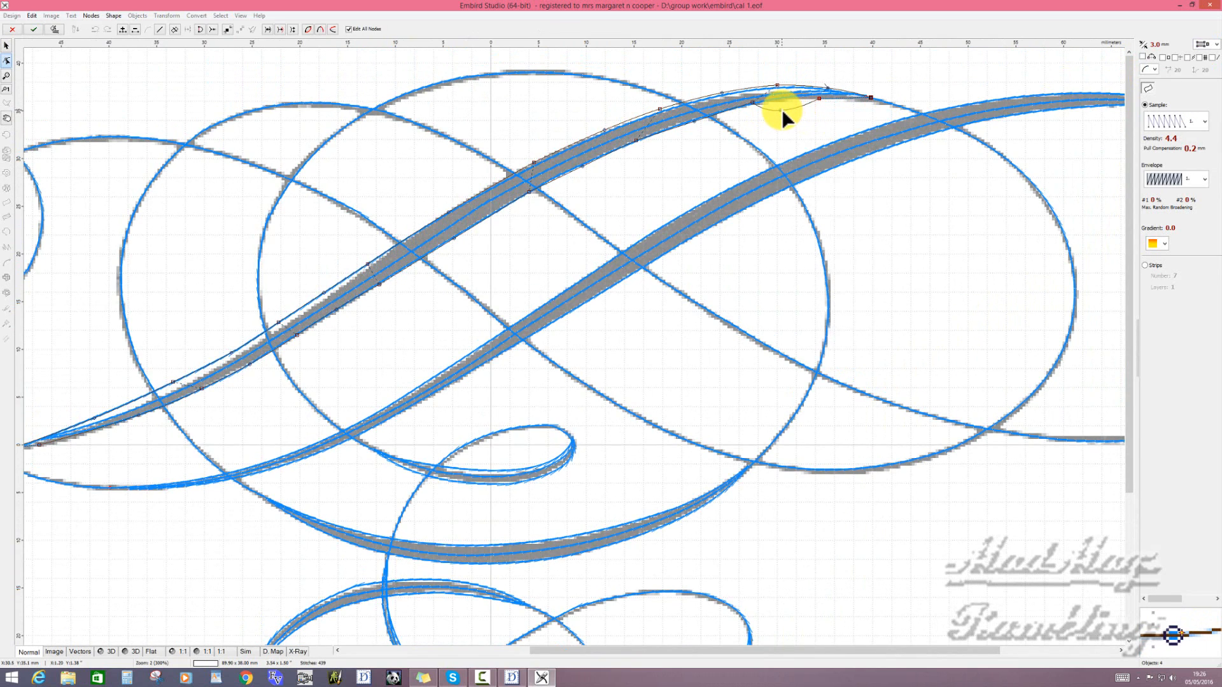
left_click(782, 109)
left_click_drag(781, 108, 793, 99)
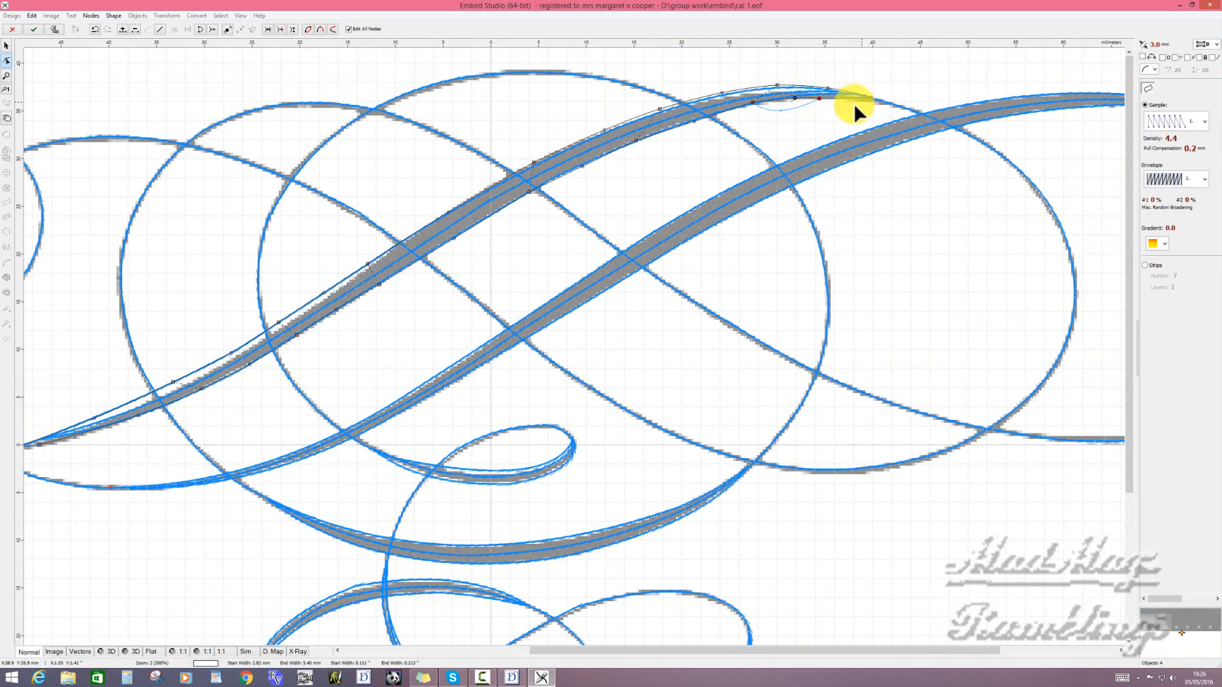
left_click(819, 97)
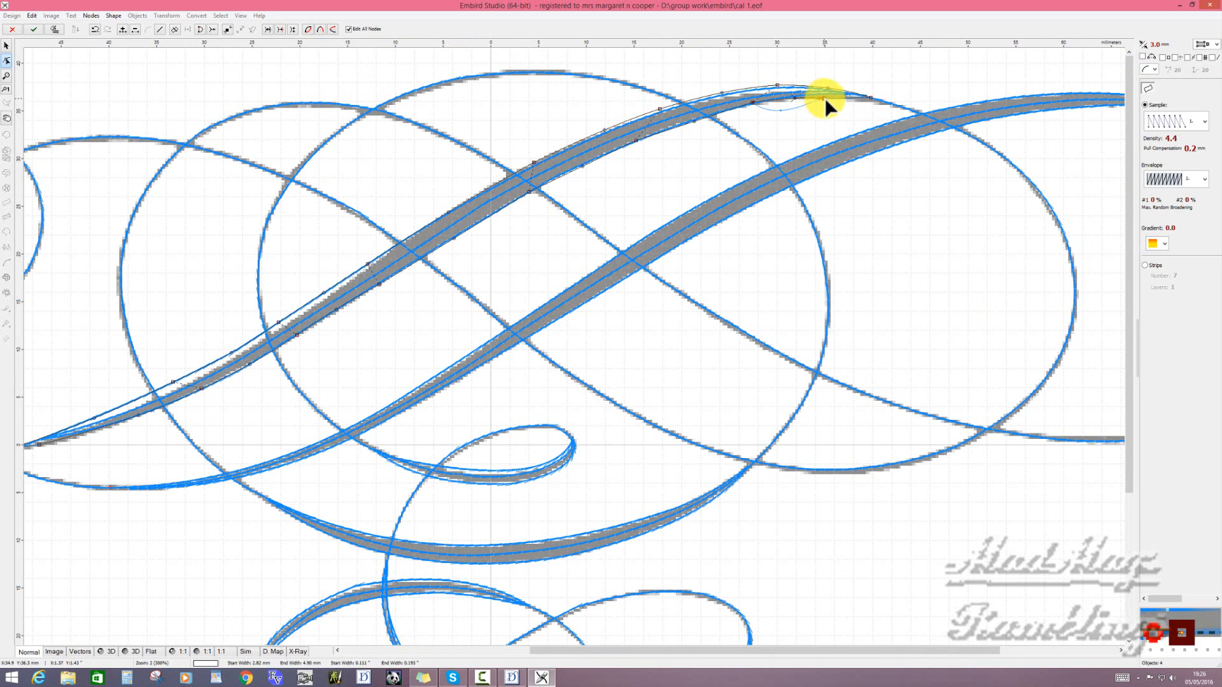
left_click_drag(831, 98, 842, 97)
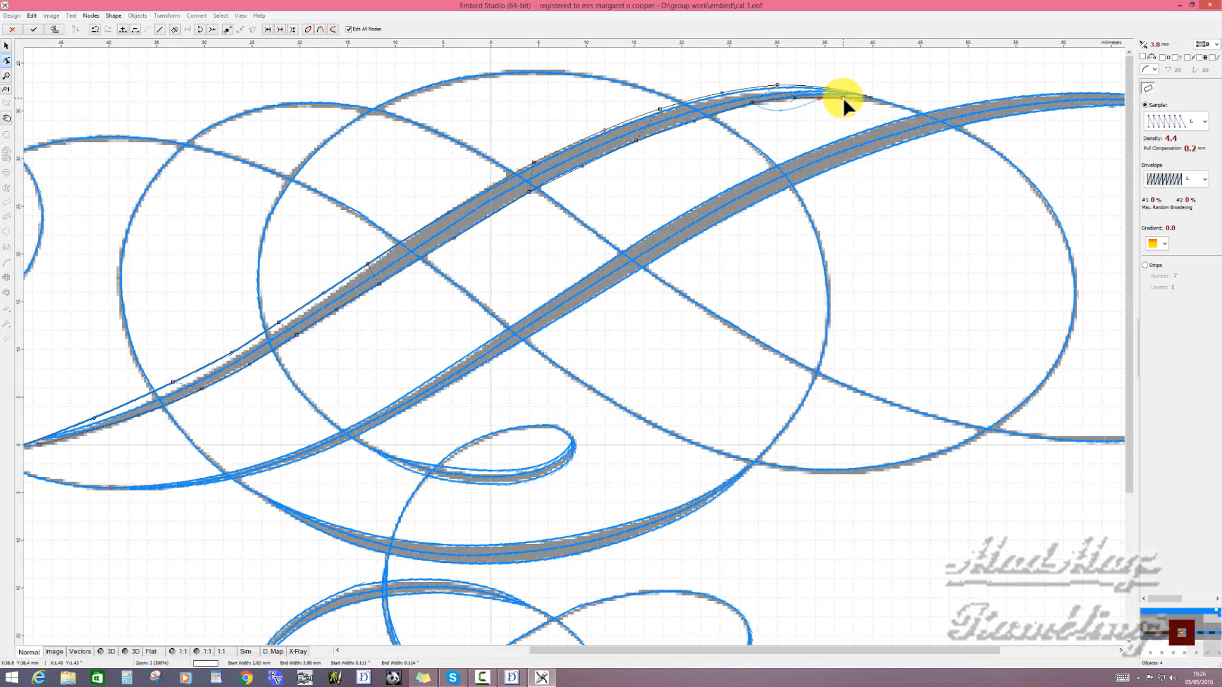
right_click(842, 97)
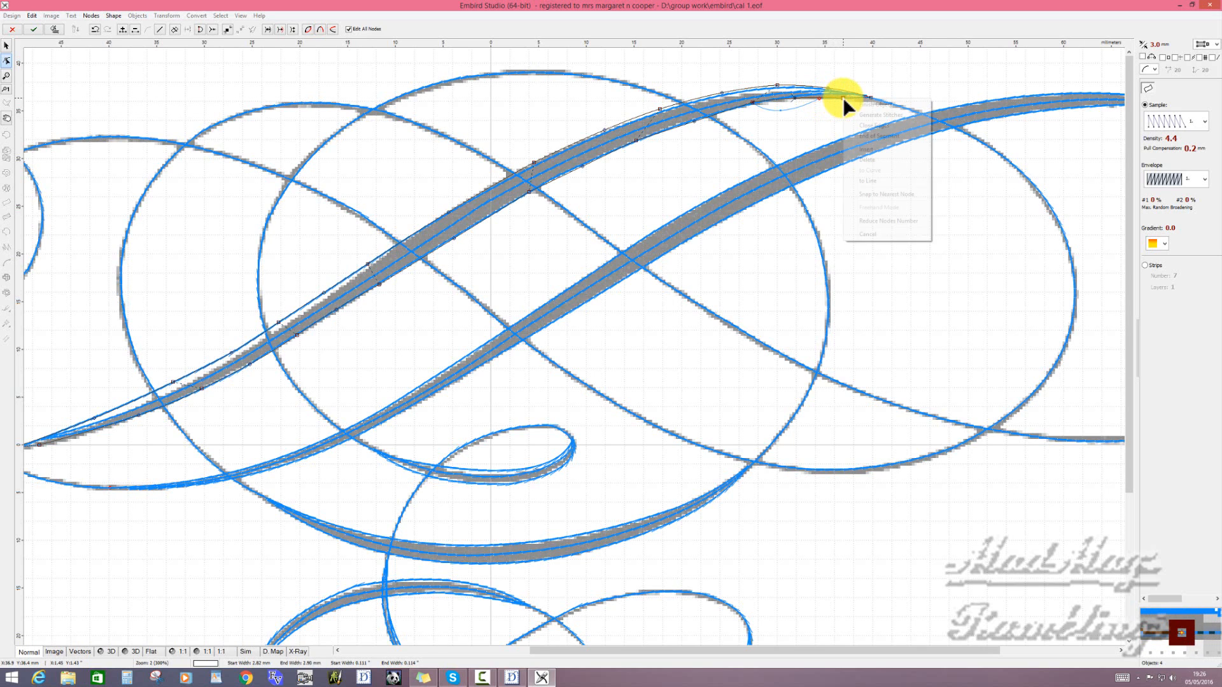
left_click(884, 115)
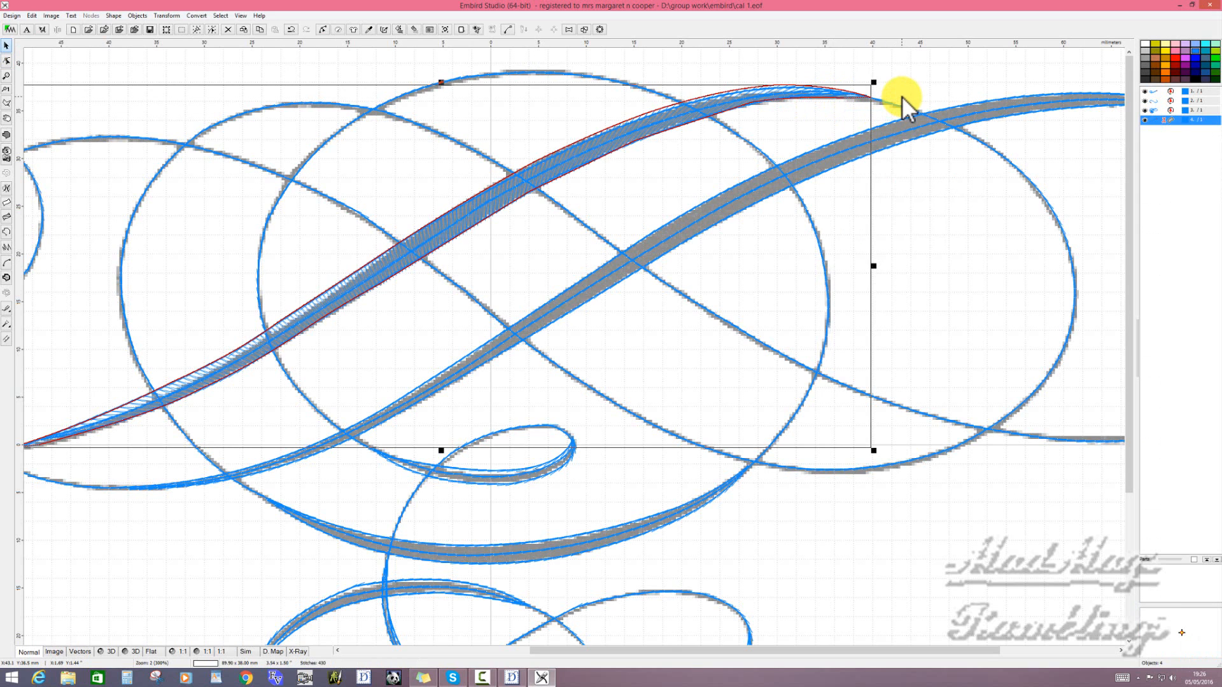
left_click(183, 651)
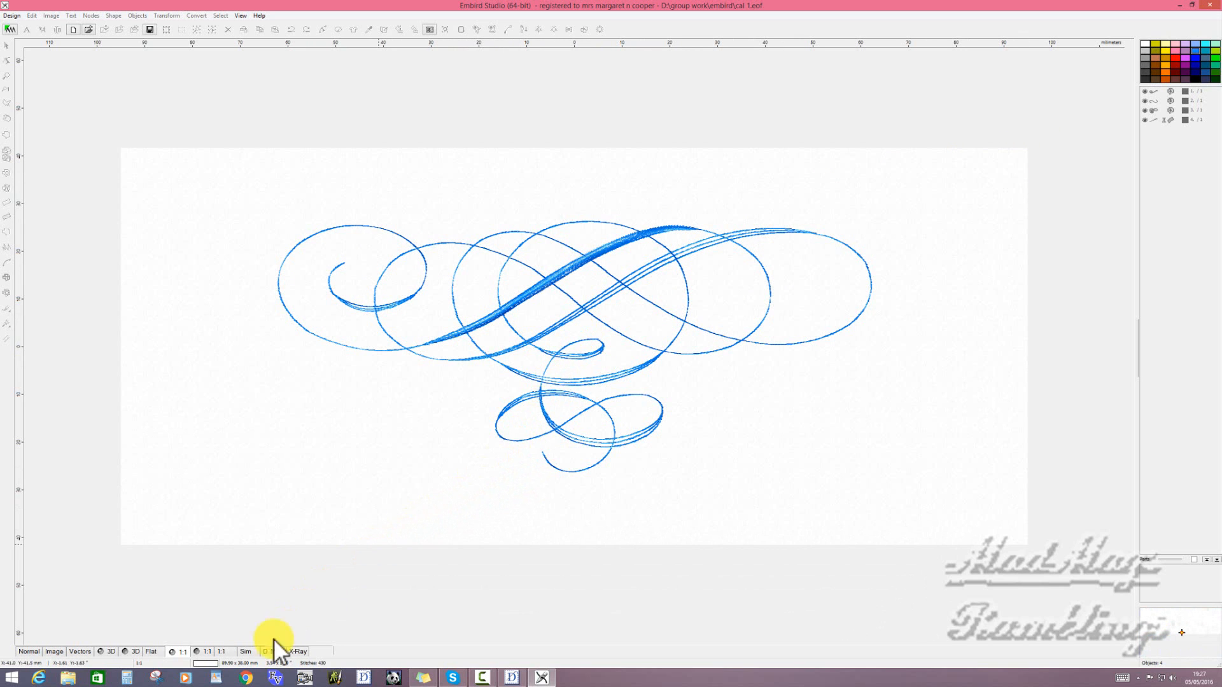
left_click(37, 653)
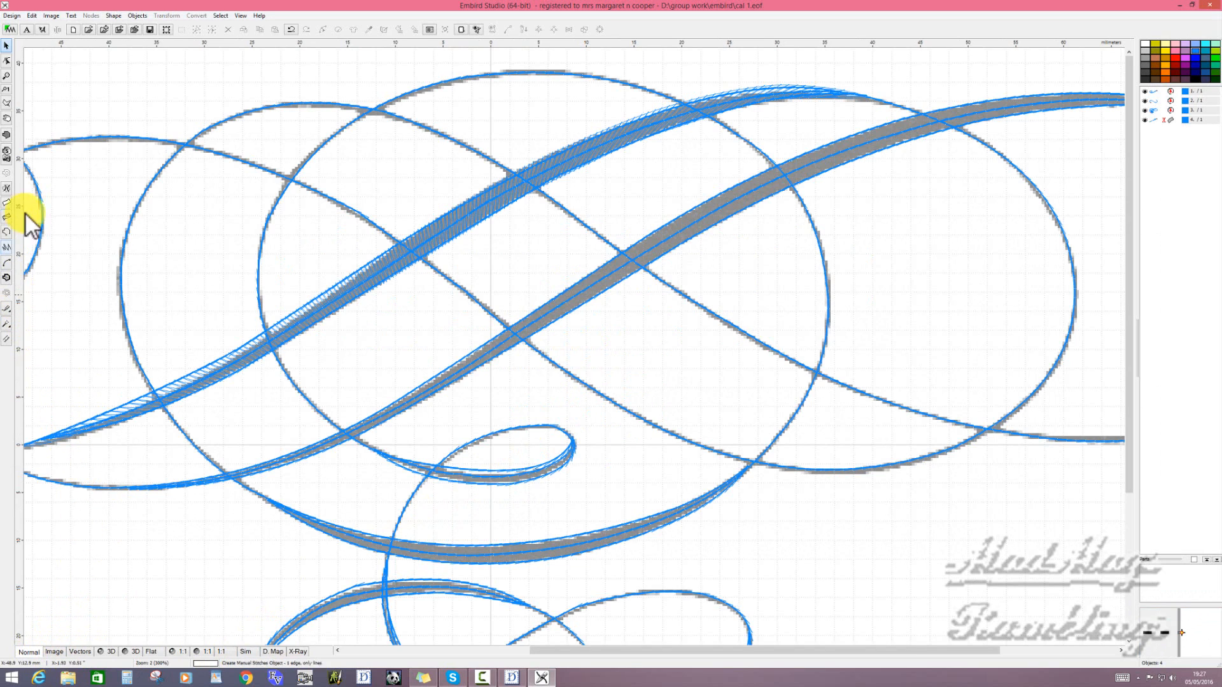
- Undo the column's node edit, its stitch generation and its creation, leaving only the three original flourish objects
left_click(292, 29)
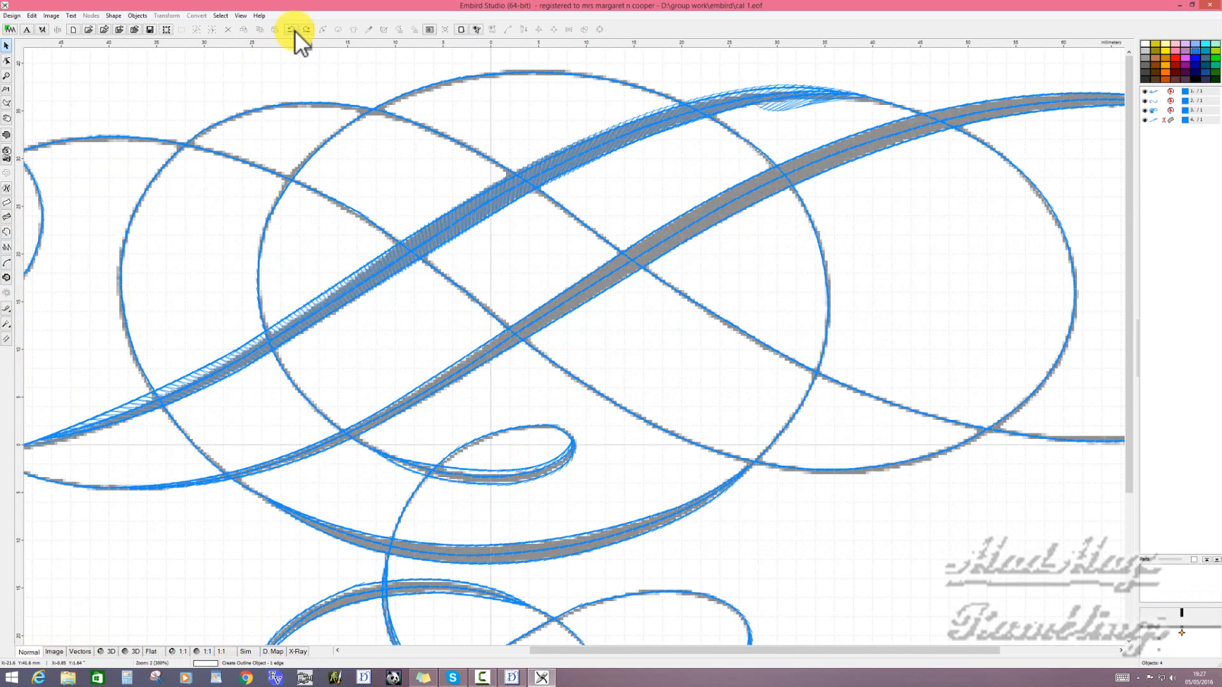
left_click(292, 29)
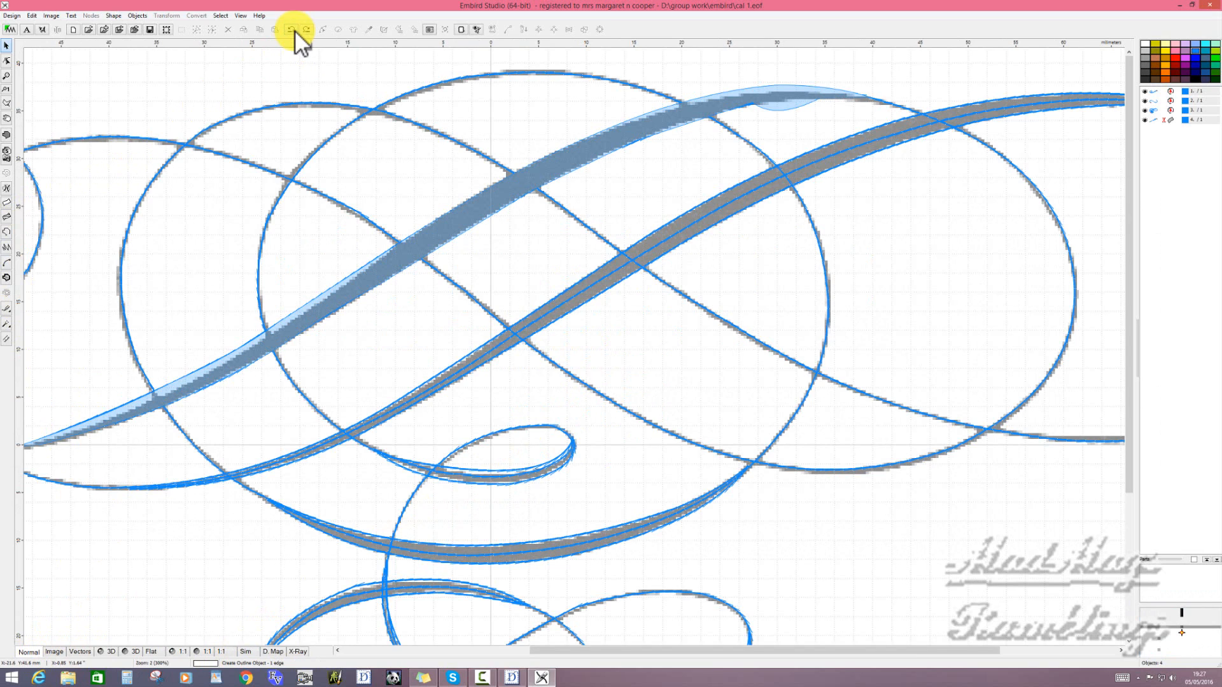
left_click(294, 29)
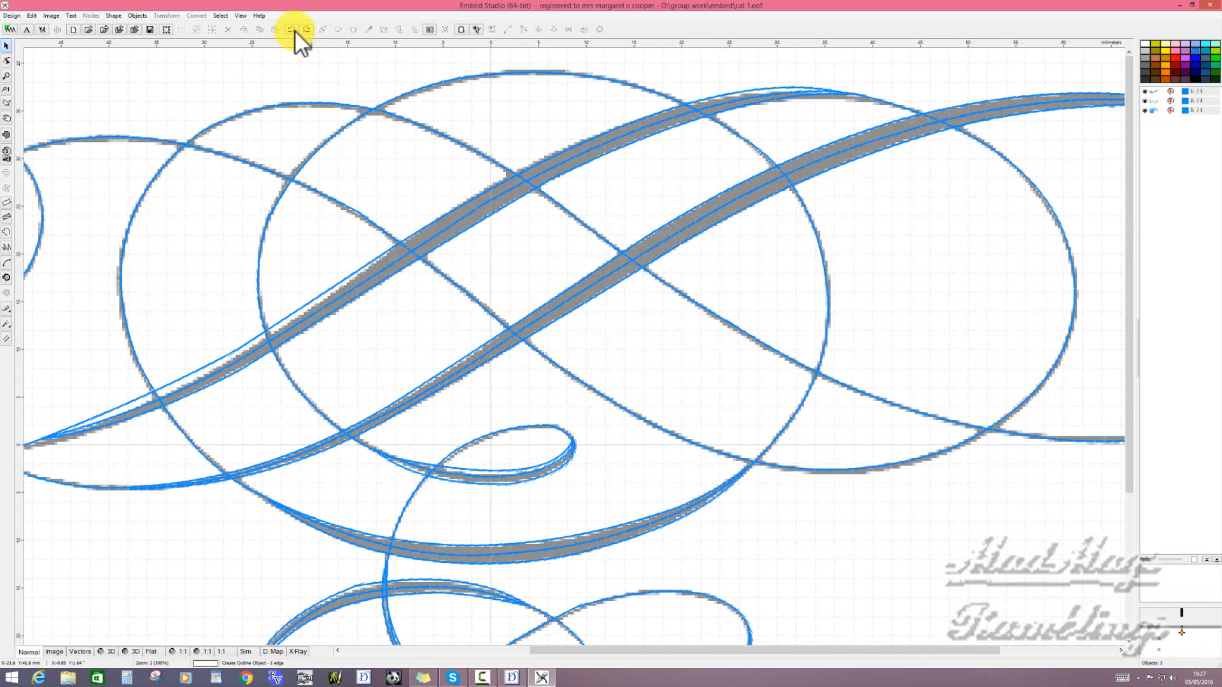
- Select all three flourish objects and combine them with Group 1
scroll(404, 112, "down", 1)
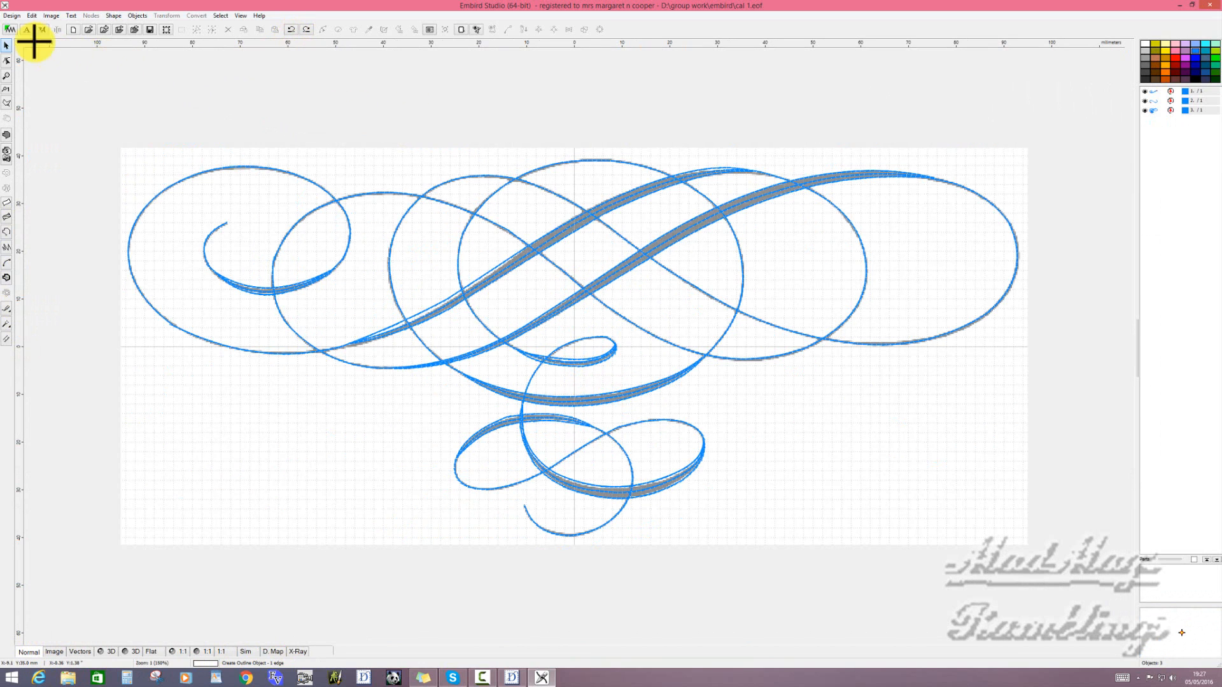
left_click(14, 16)
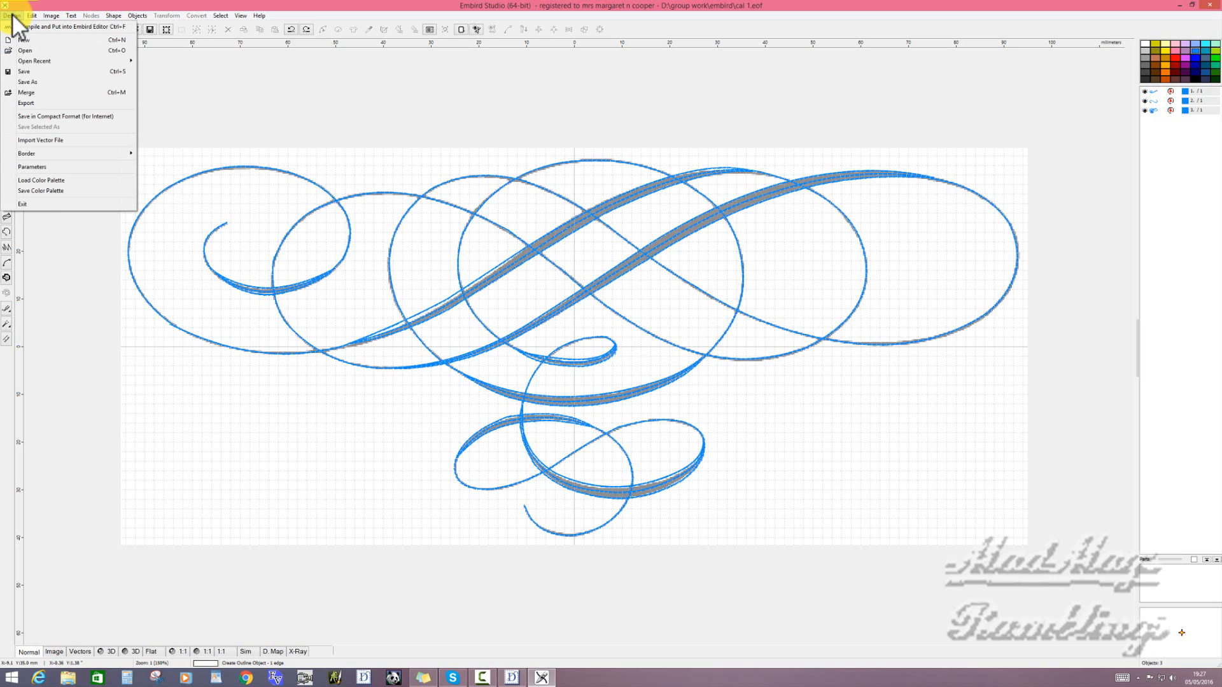
left_click(221, 53)
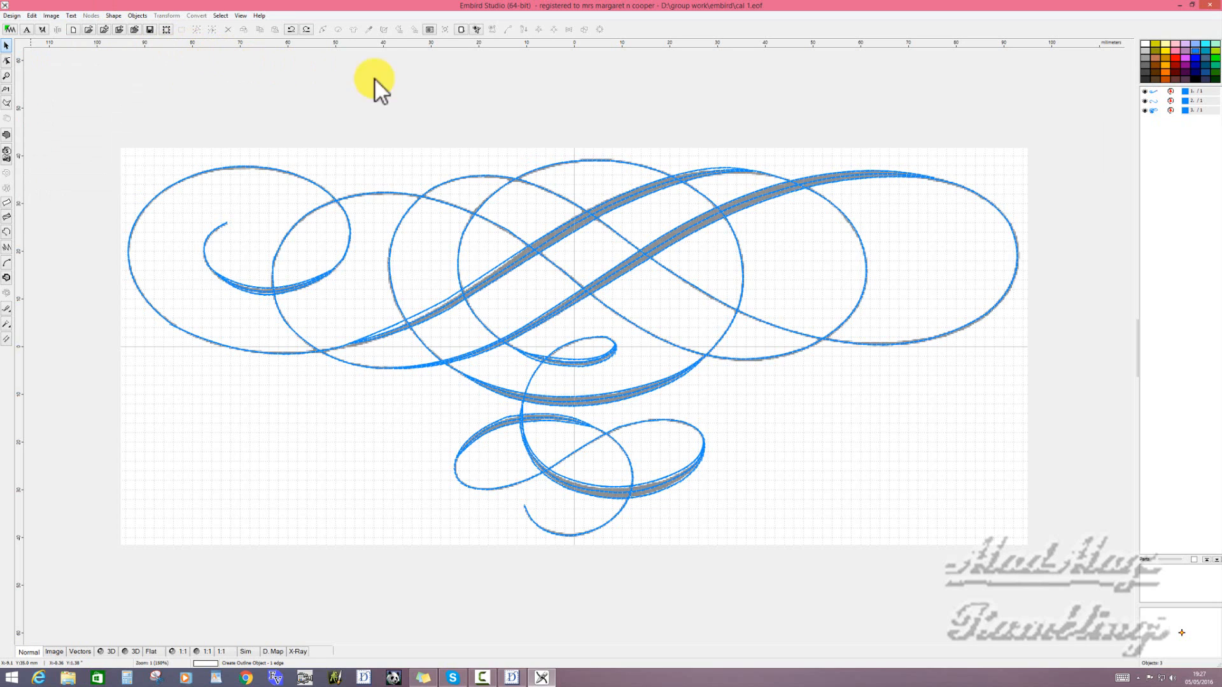
left_click(1164, 102)
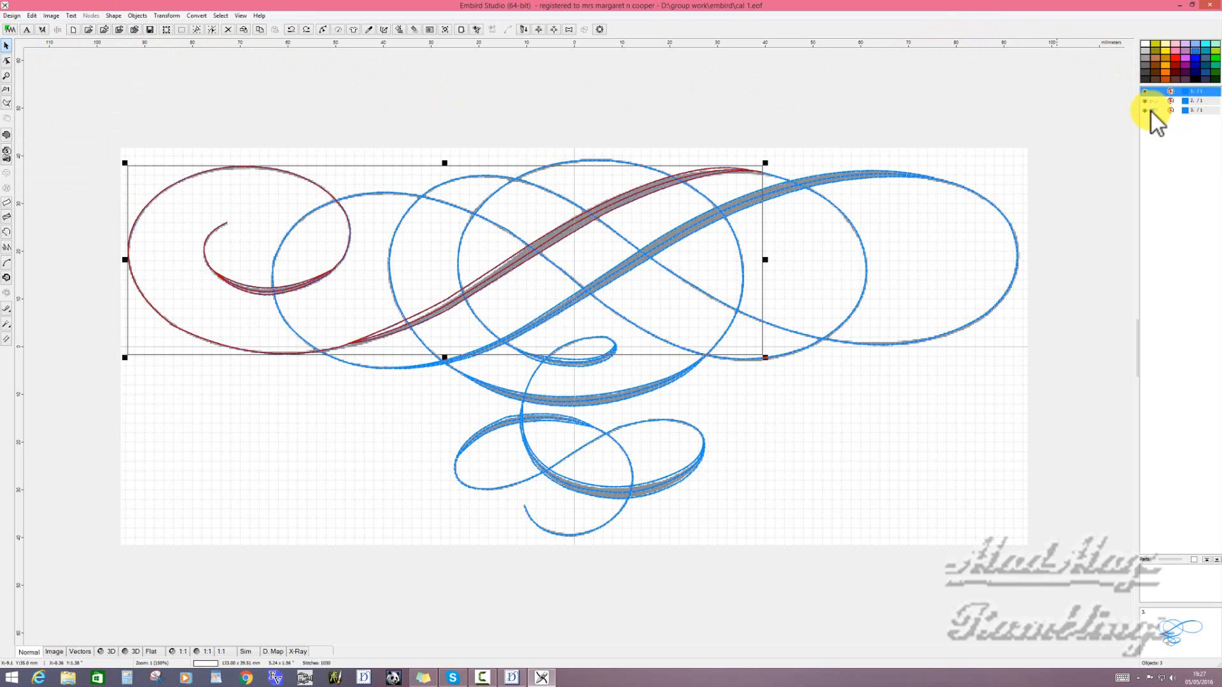
left_click(1151, 110, "shift")
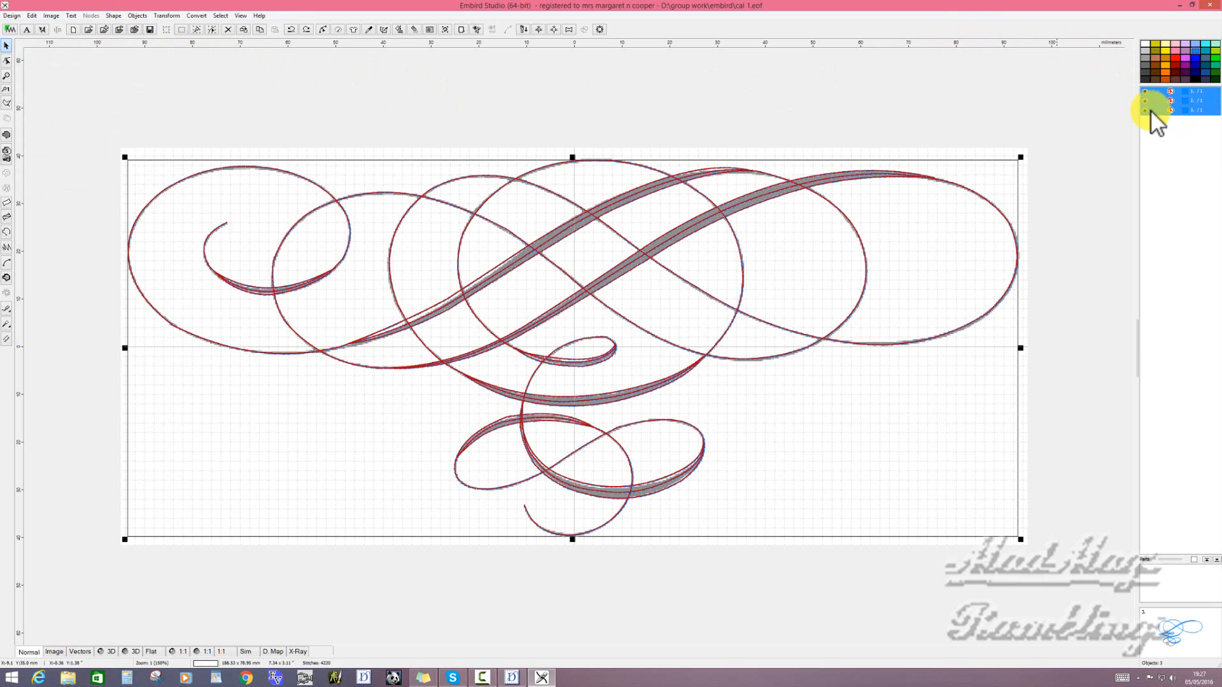
right_click(1155, 112)
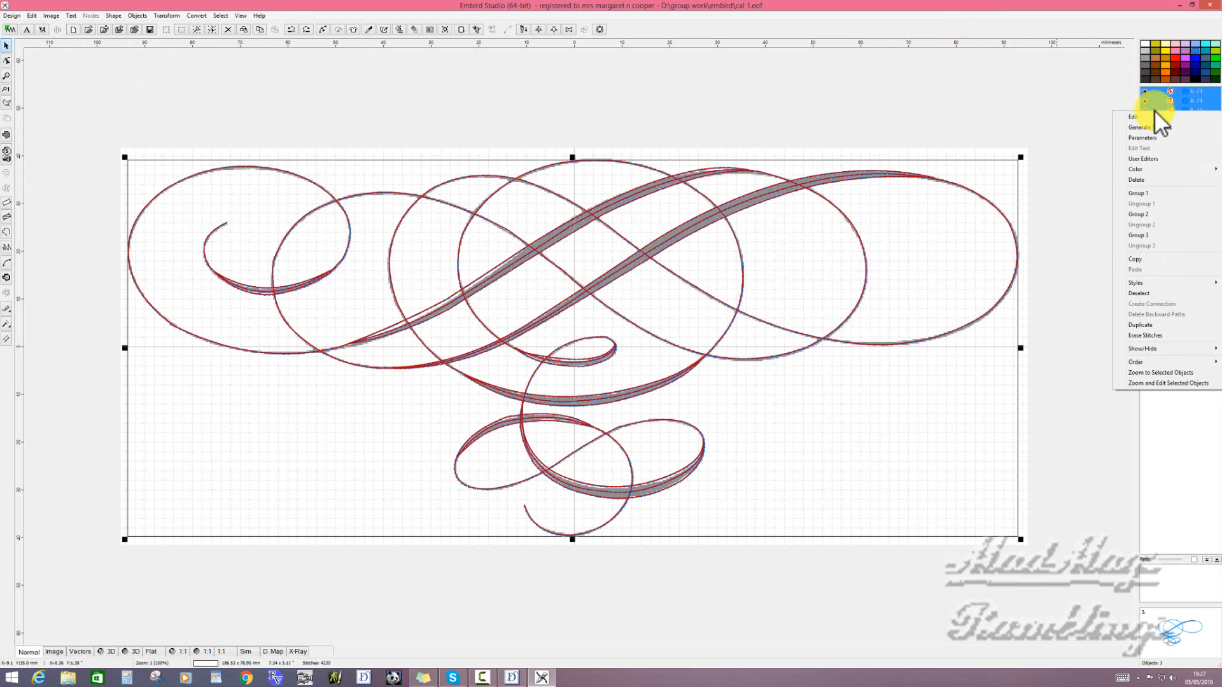
left_click(1146, 193)
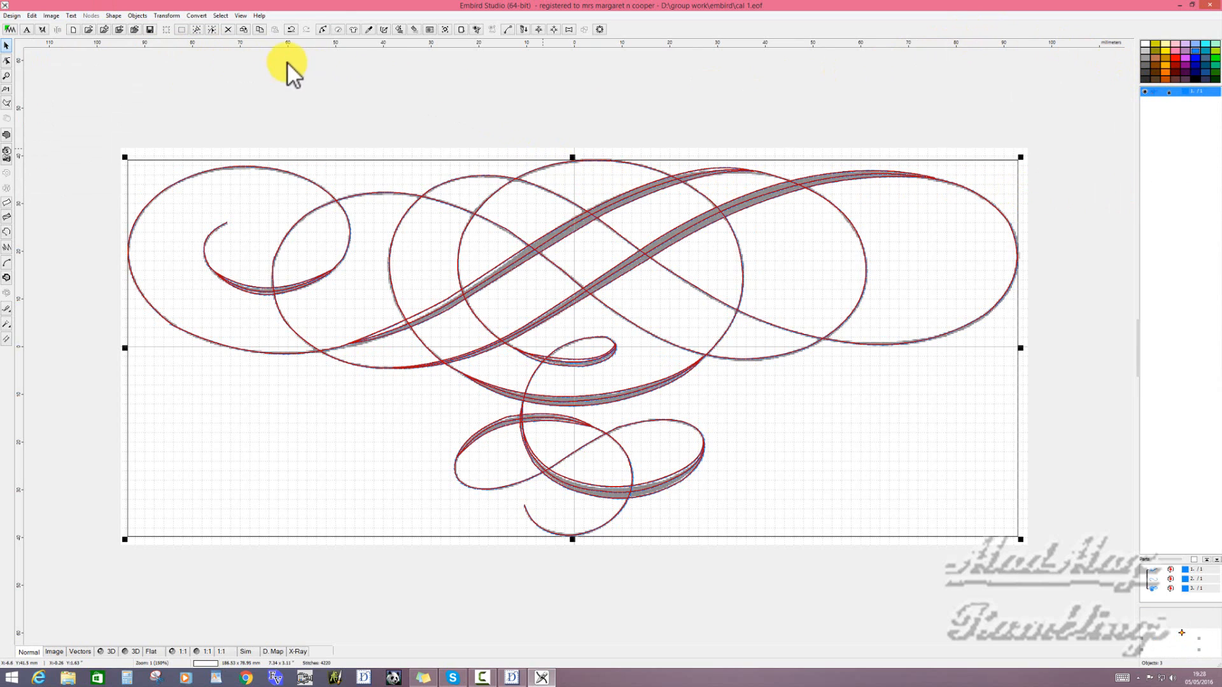
- Resize the grouped flourish to 50% in the Transformation window with the aspect ratio kept, then close the window
left_click(174, 14)
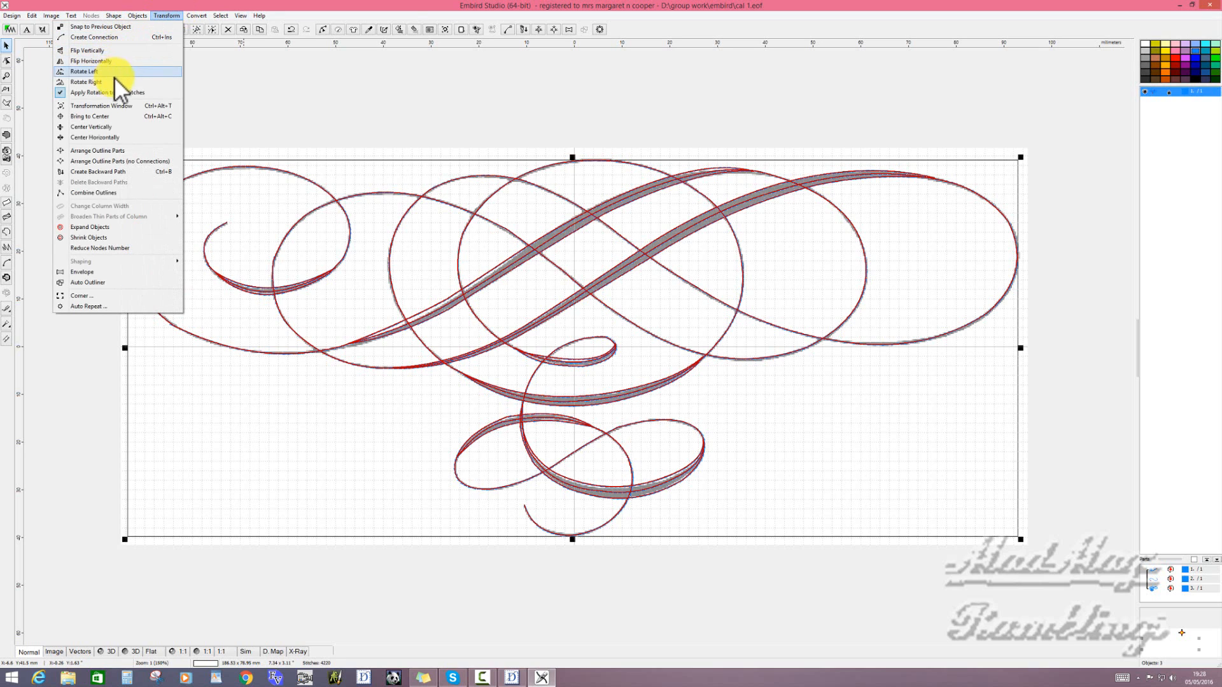
left_click(131, 105)
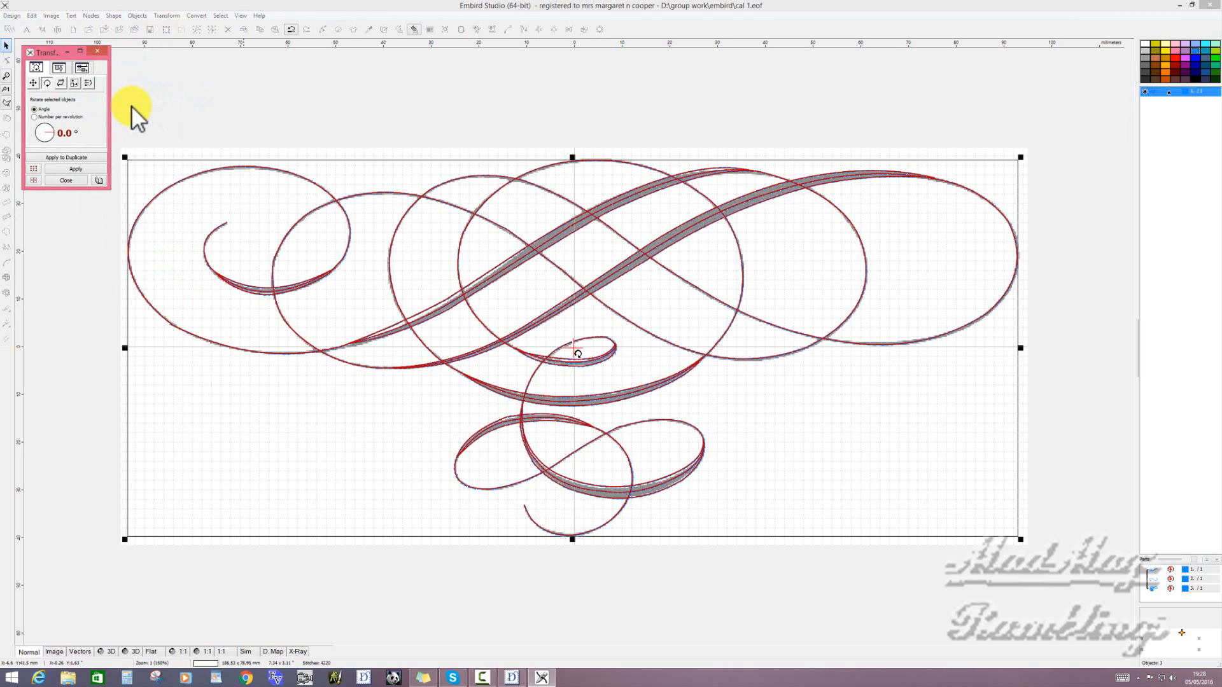
left_click(76, 81)
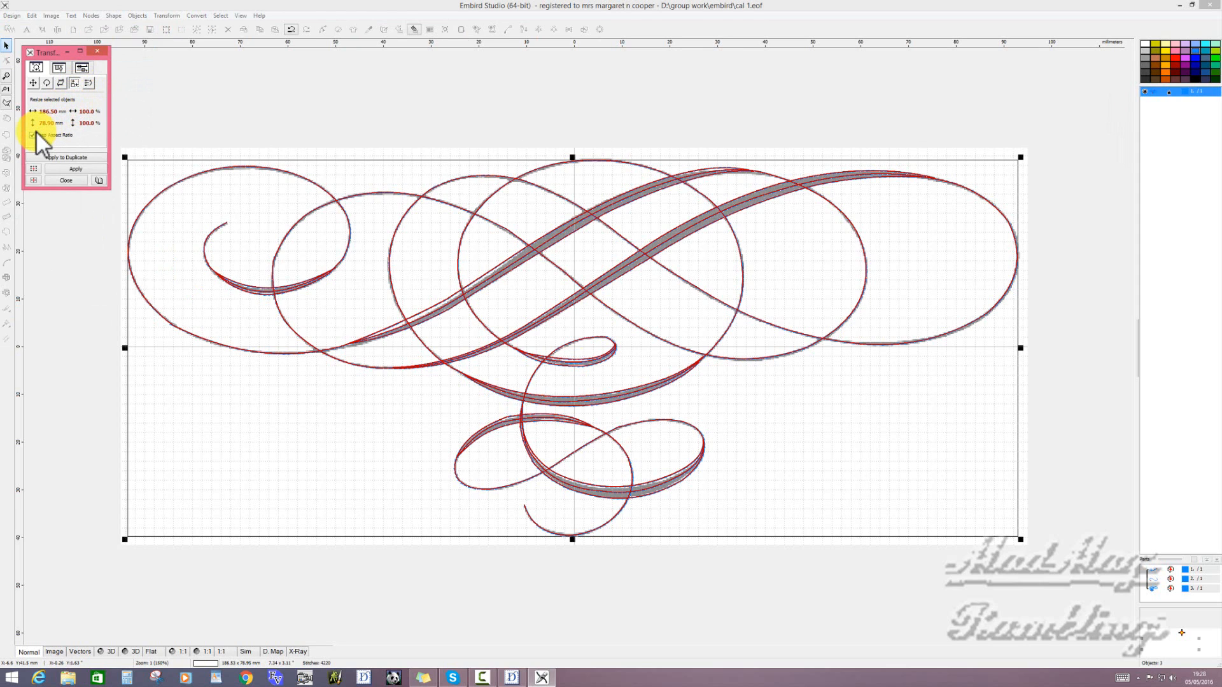
left_click(74, 109)
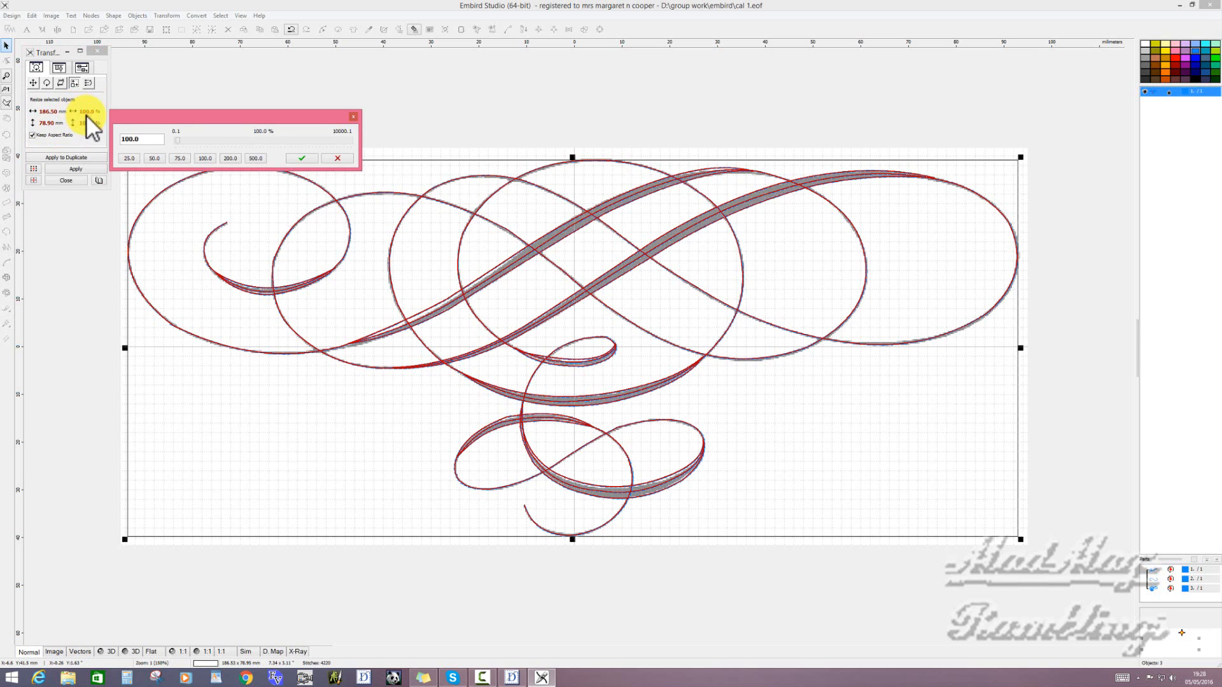
left_click(155, 159)
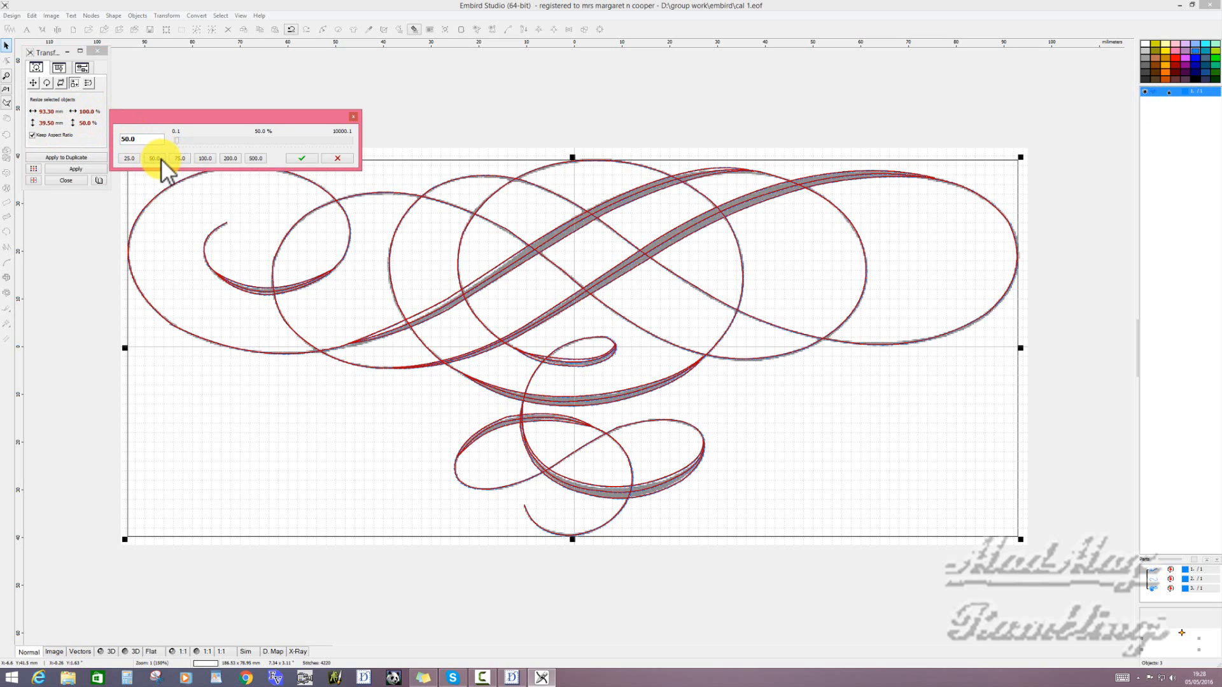
left_click(299, 158)
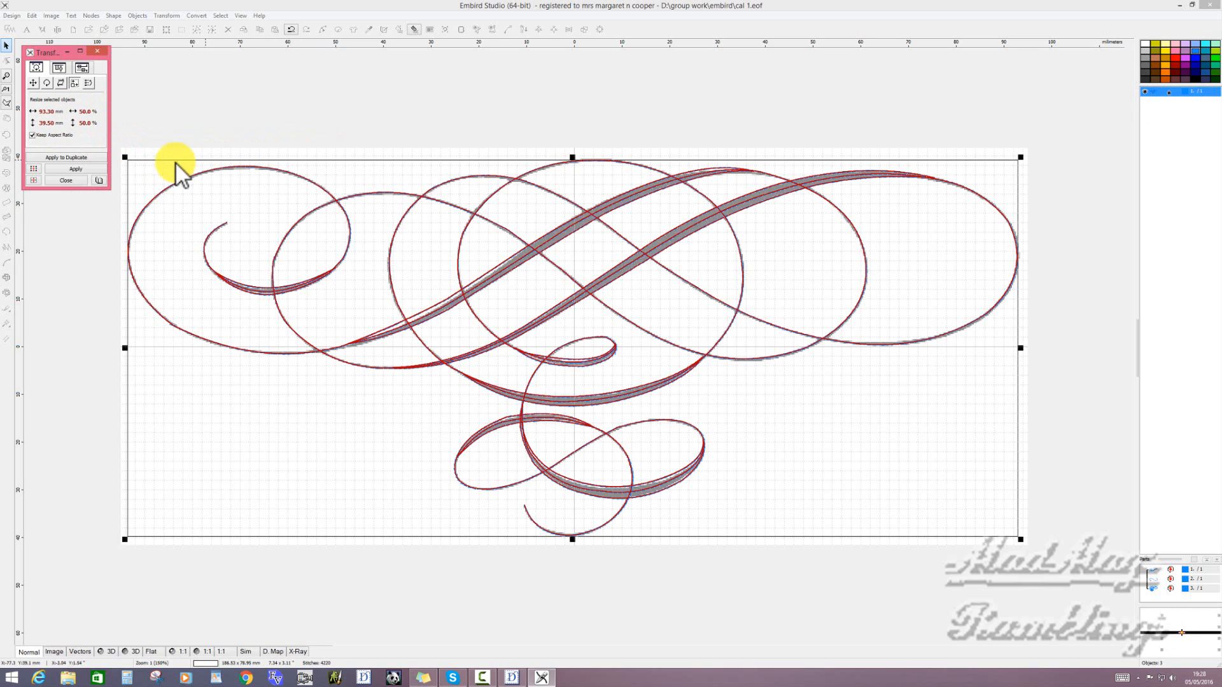
left_click(78, 169)
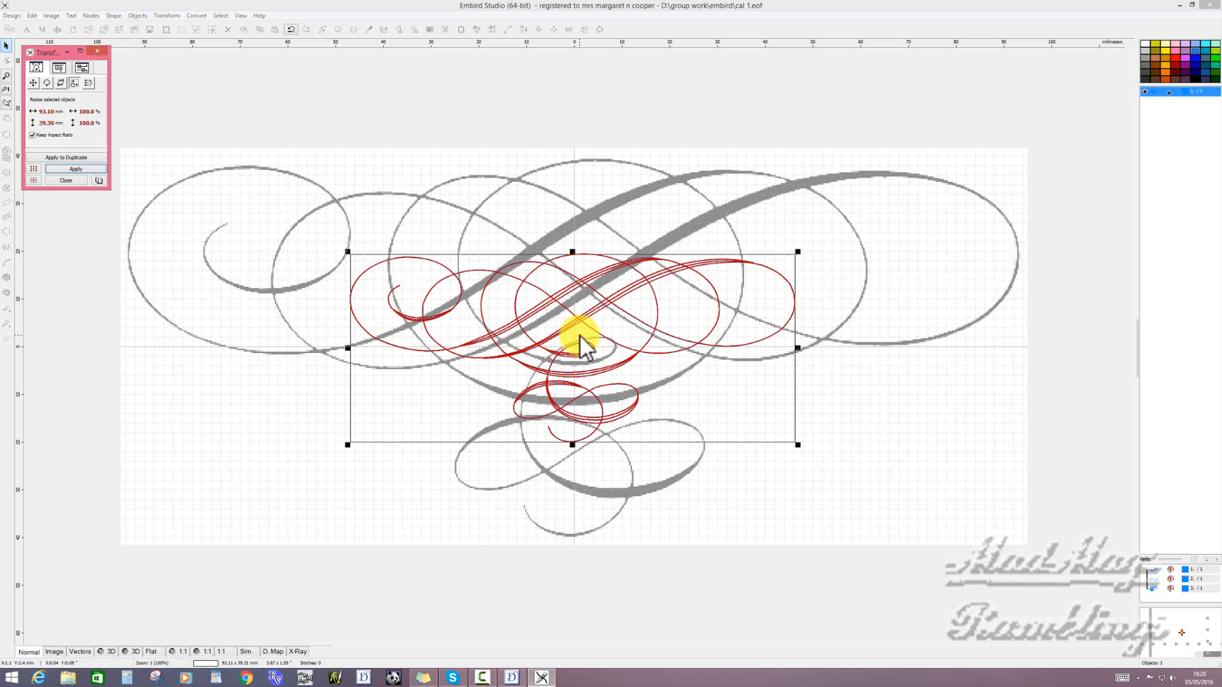
left_click(541, 197)
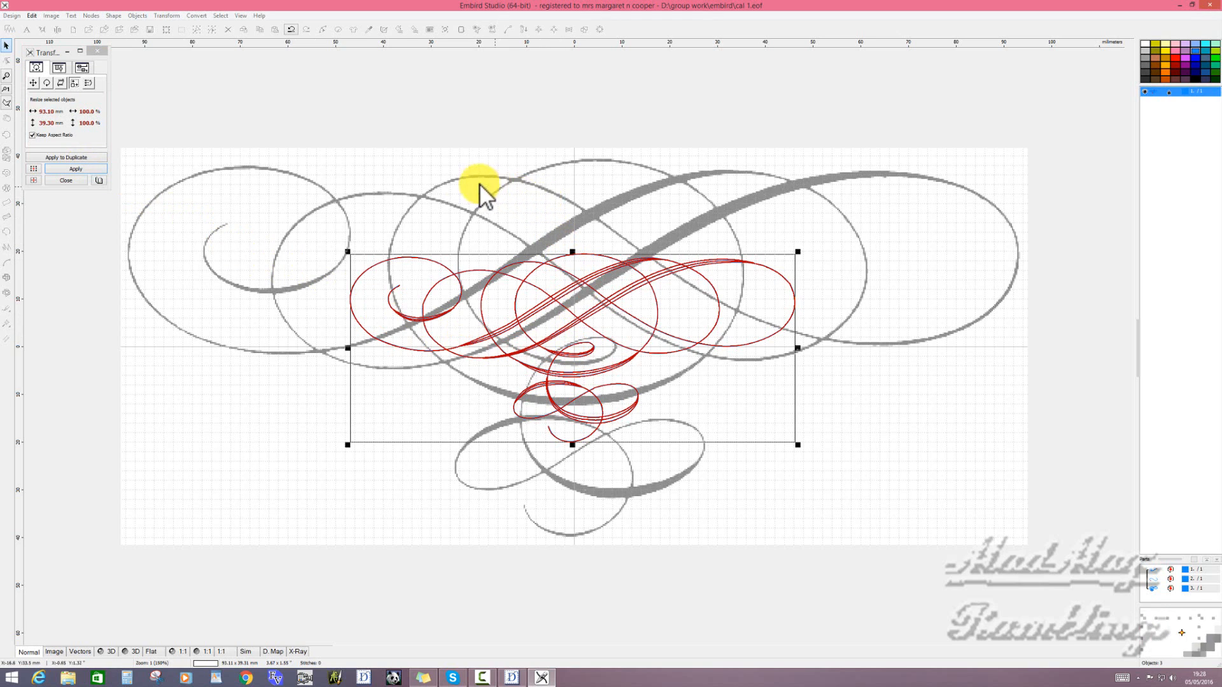
left_click(97, 50)
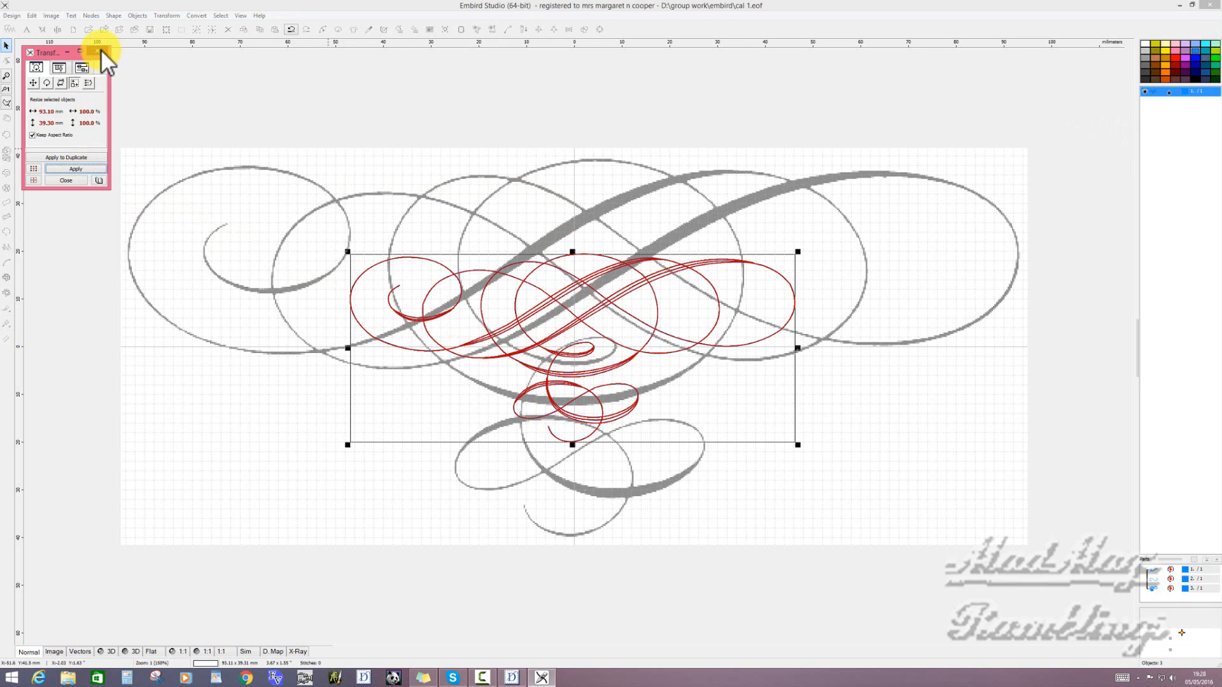
- Delete the background image behind the reduced flourish and preview the design in 3D
left_click(52, 15)
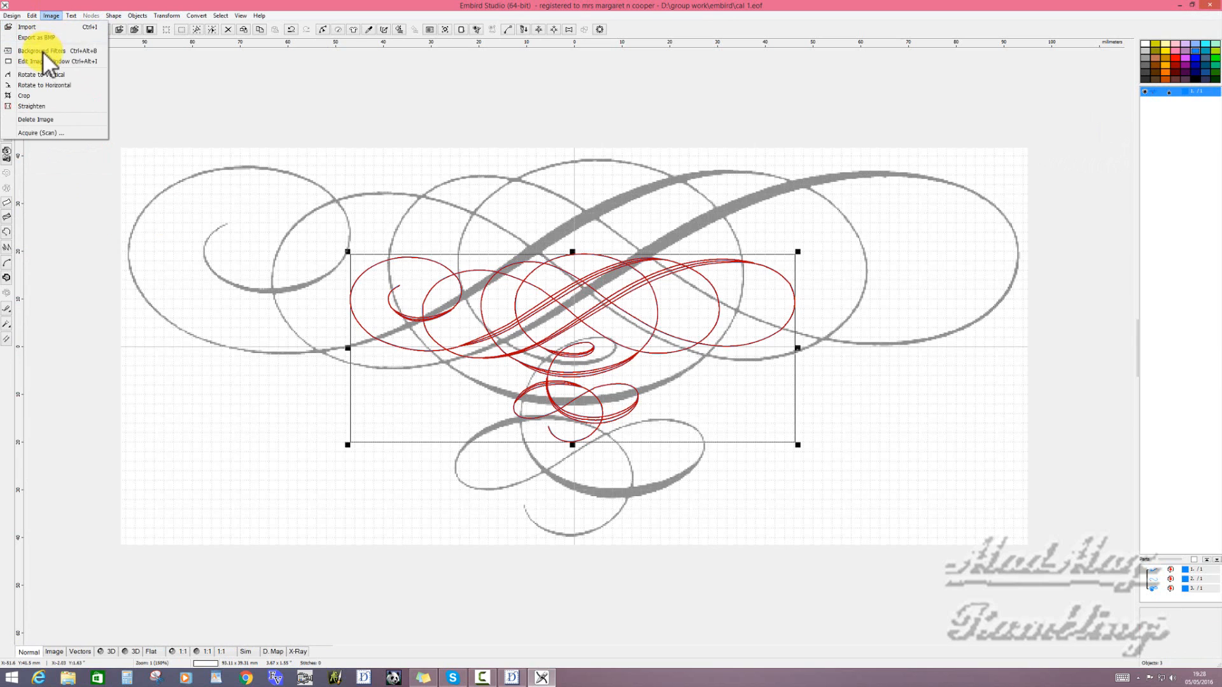
left_click(61, 119)
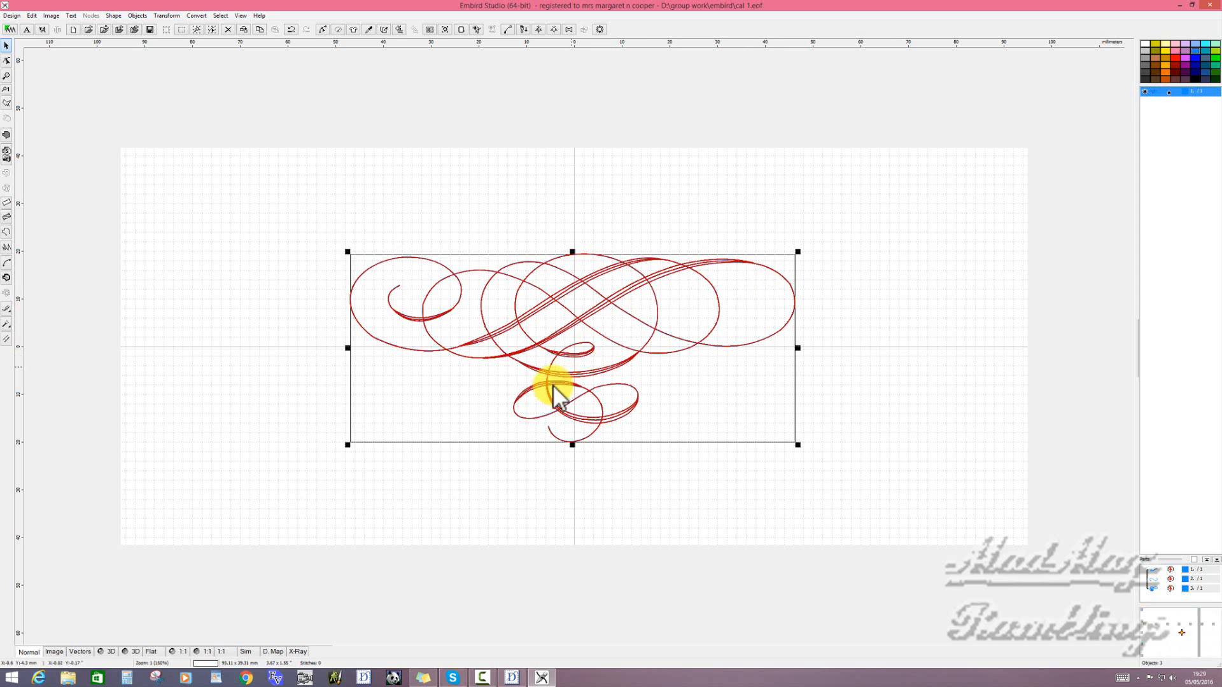
left_click(111, 652)
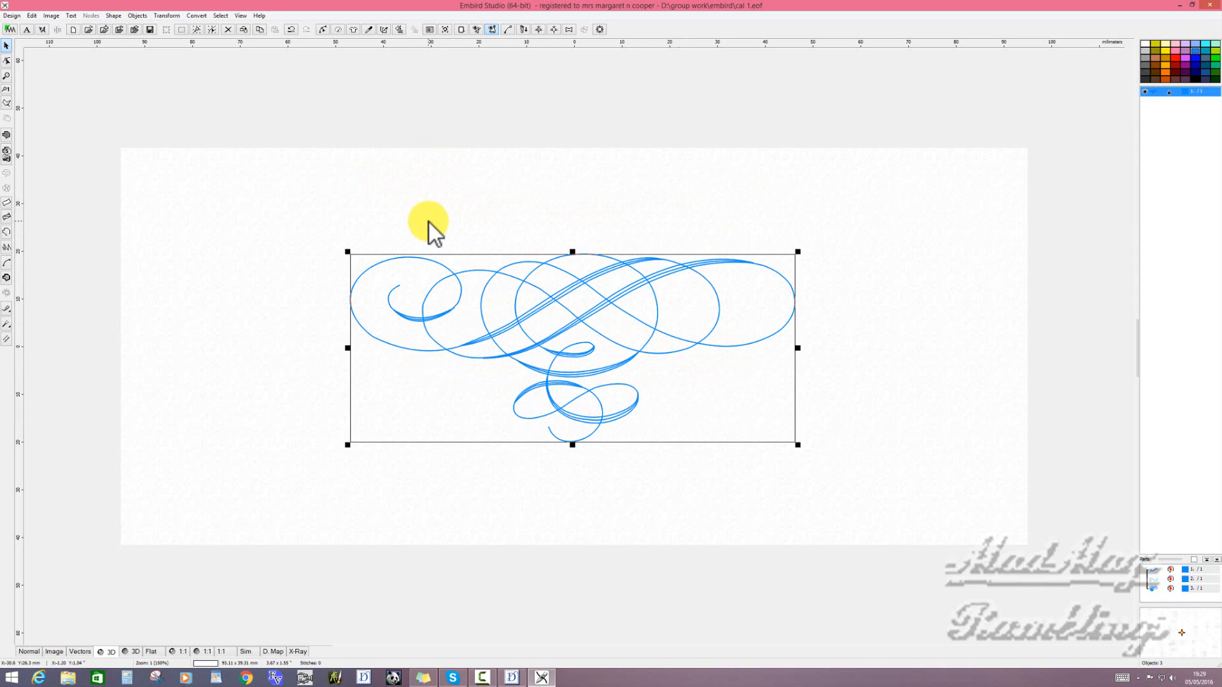
- Compile the flourish and put it into Embird Editor, cancelling the File Conversion dialog
left_click(16, 16)
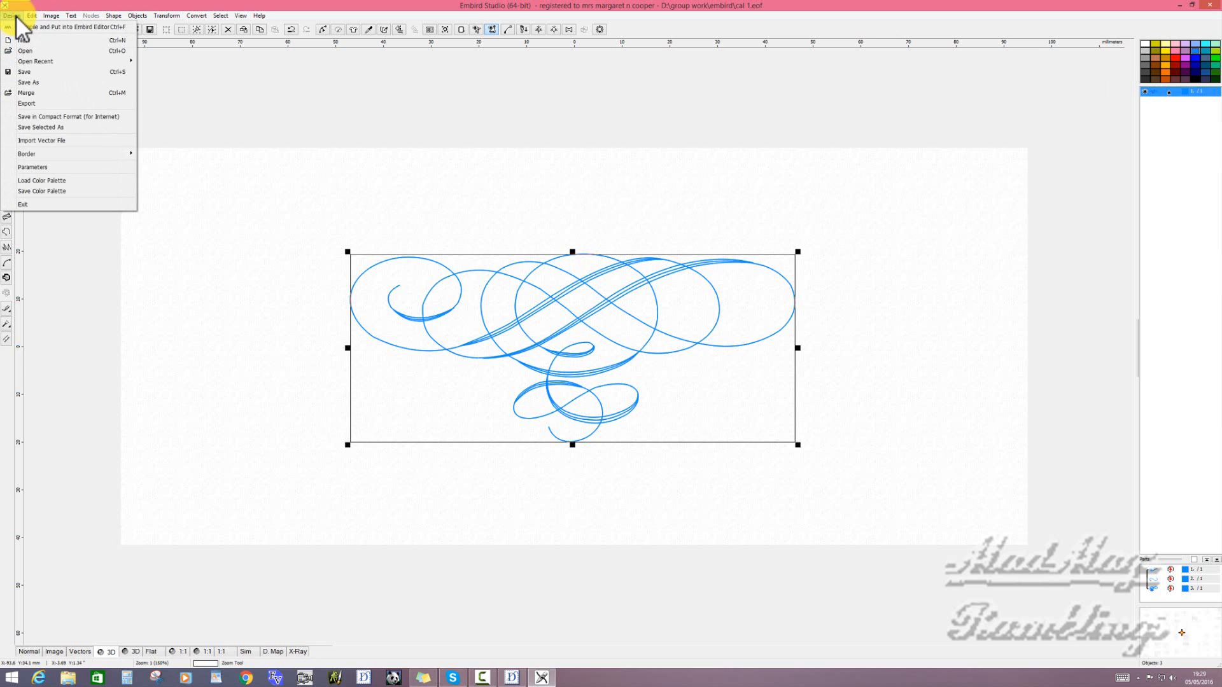
left_click(28, 28)
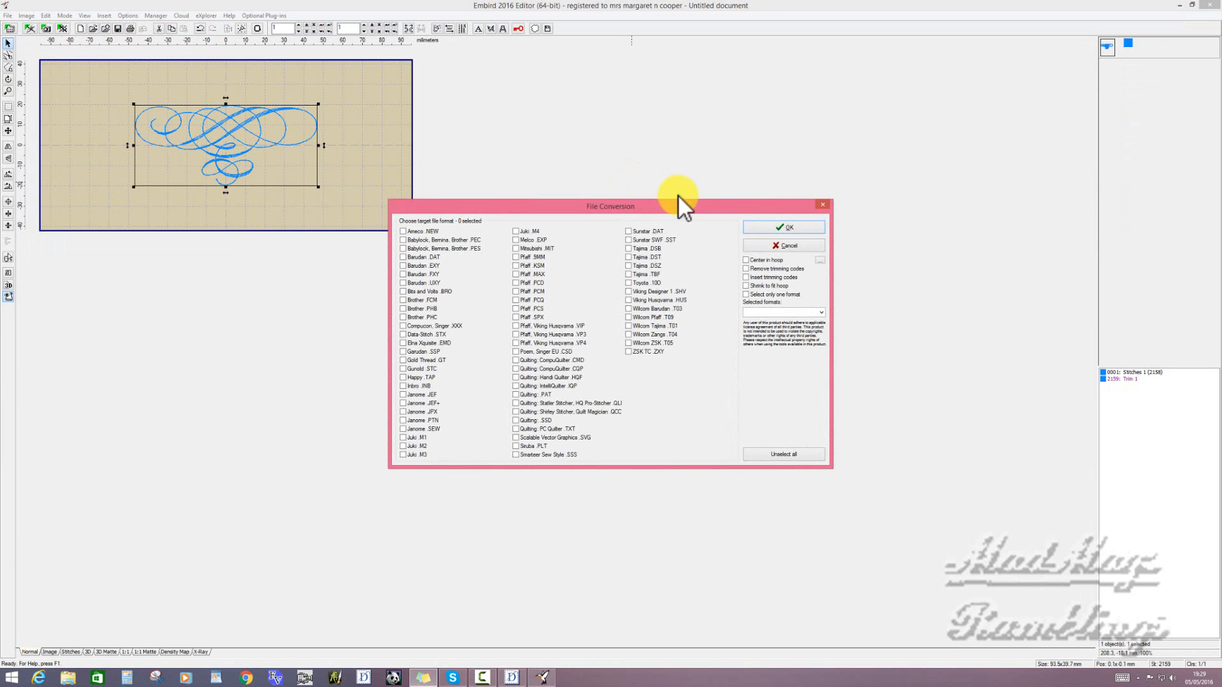
left_click(796, 247)
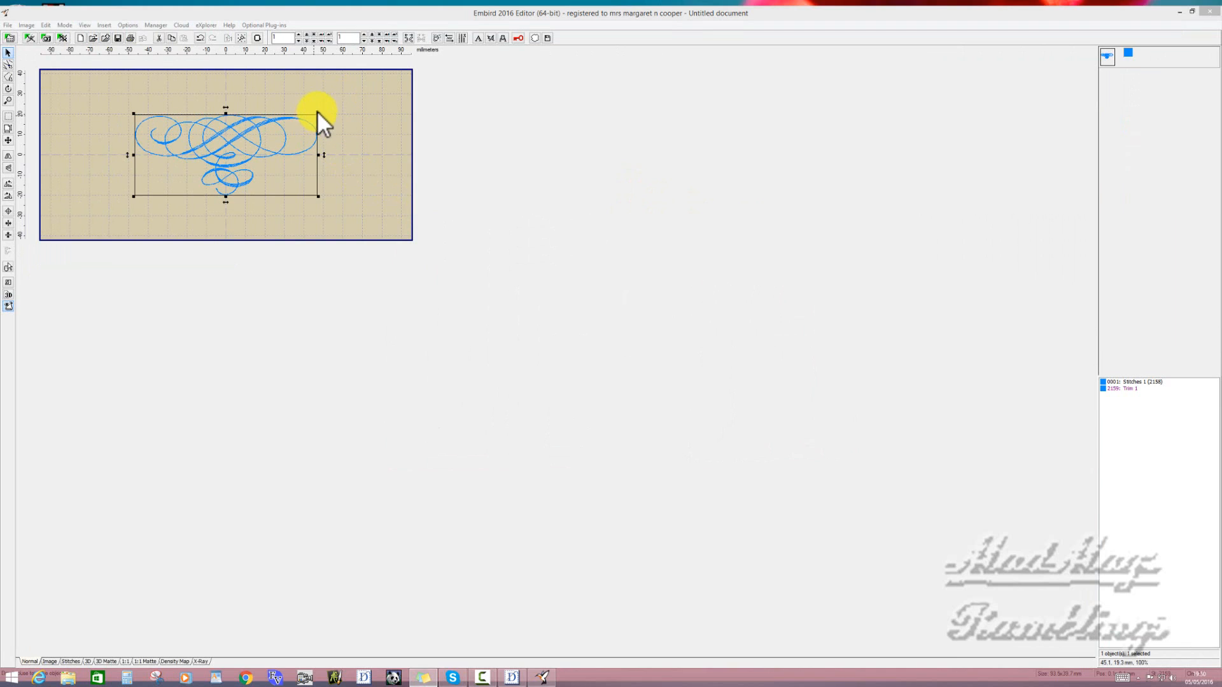
- Change the hoop to the Janome MC500e SQ14b Hoop (140 x 140 mm)
left_click(257, 38)
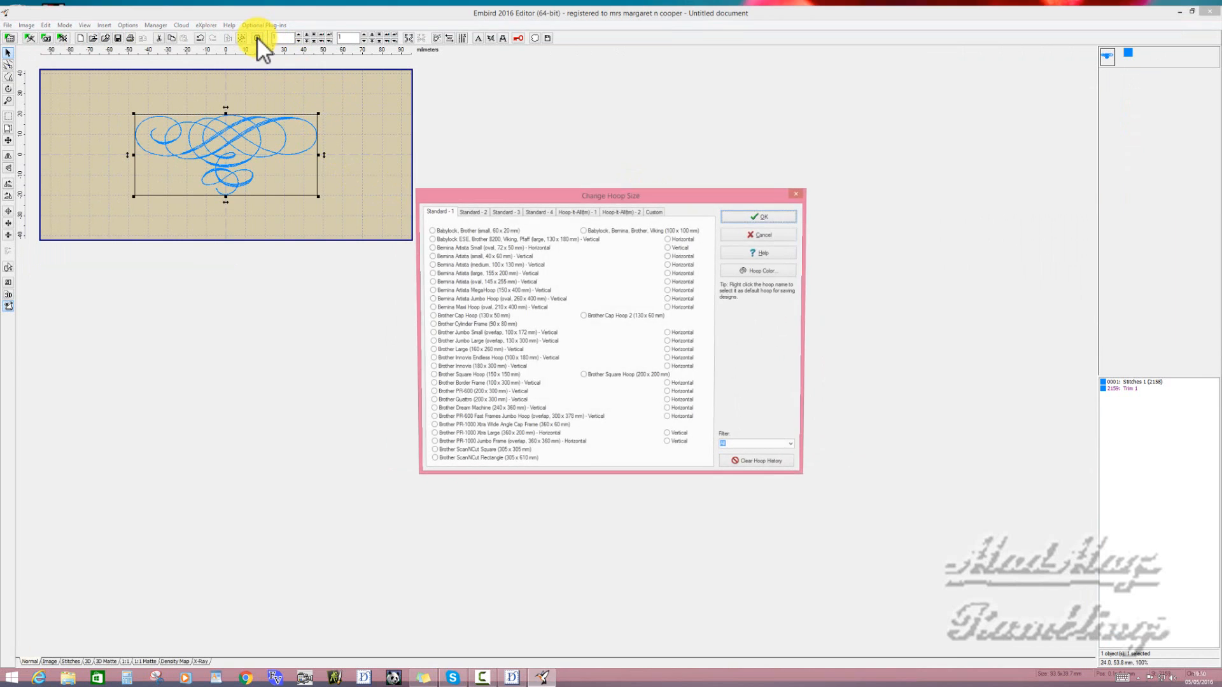
left_click(480, 213)
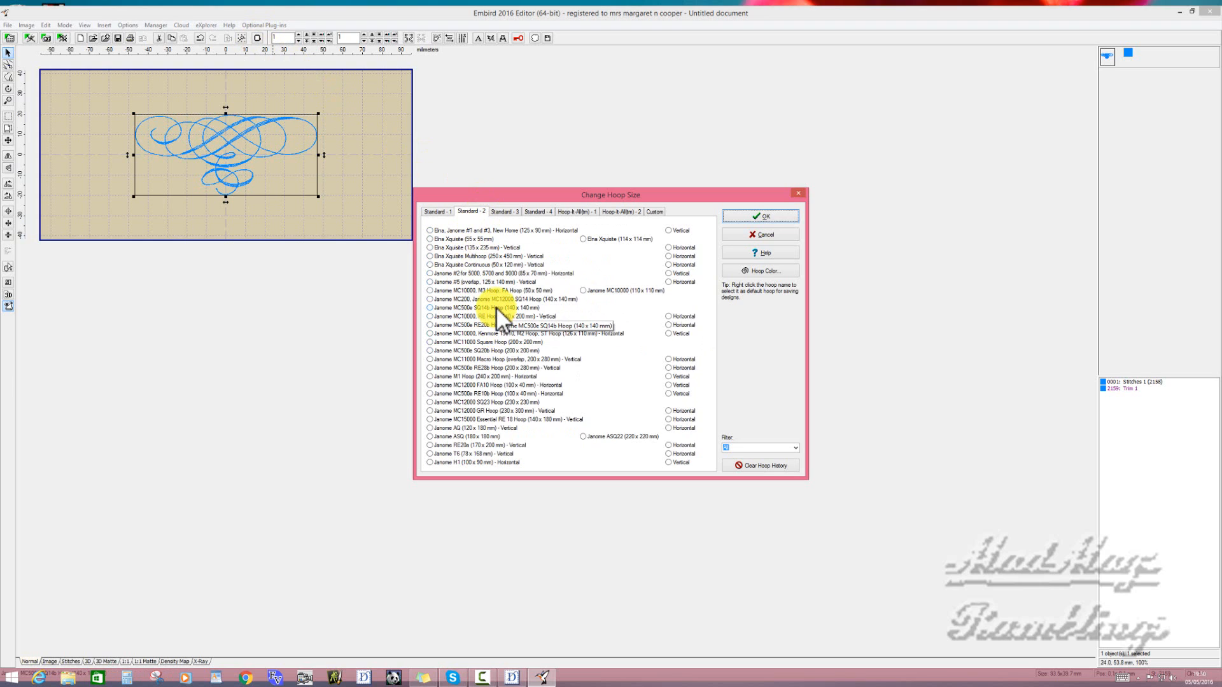
left_click(495, 307)
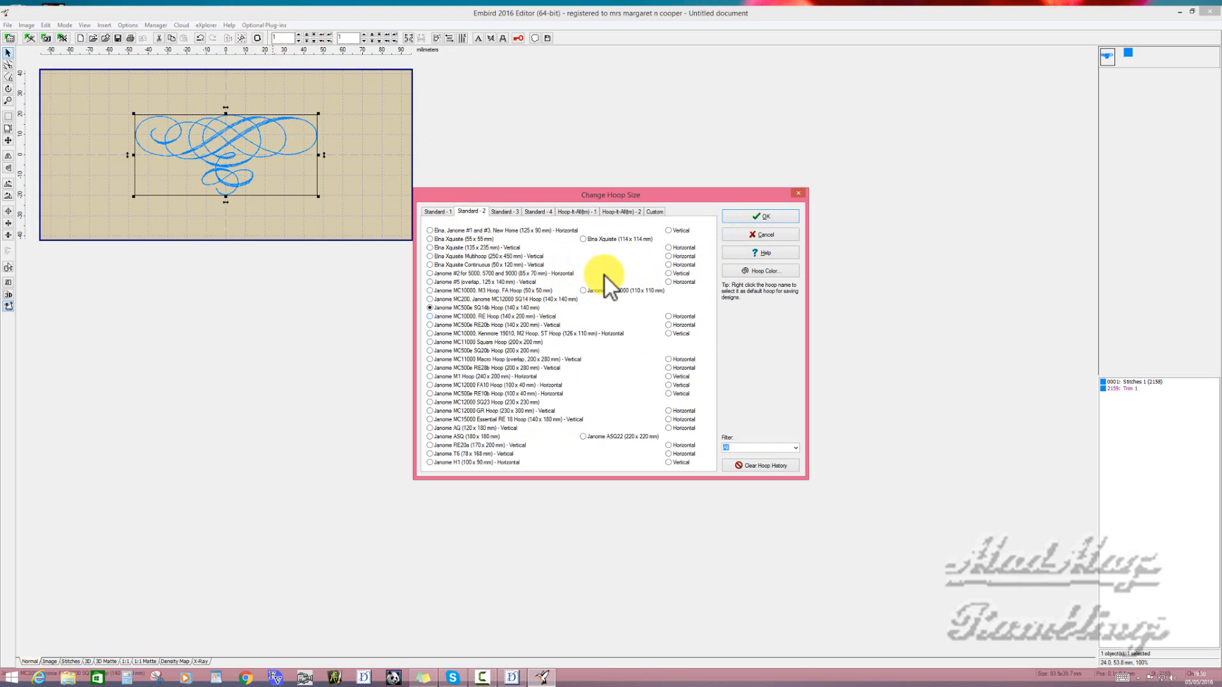
left_click(739, 216)
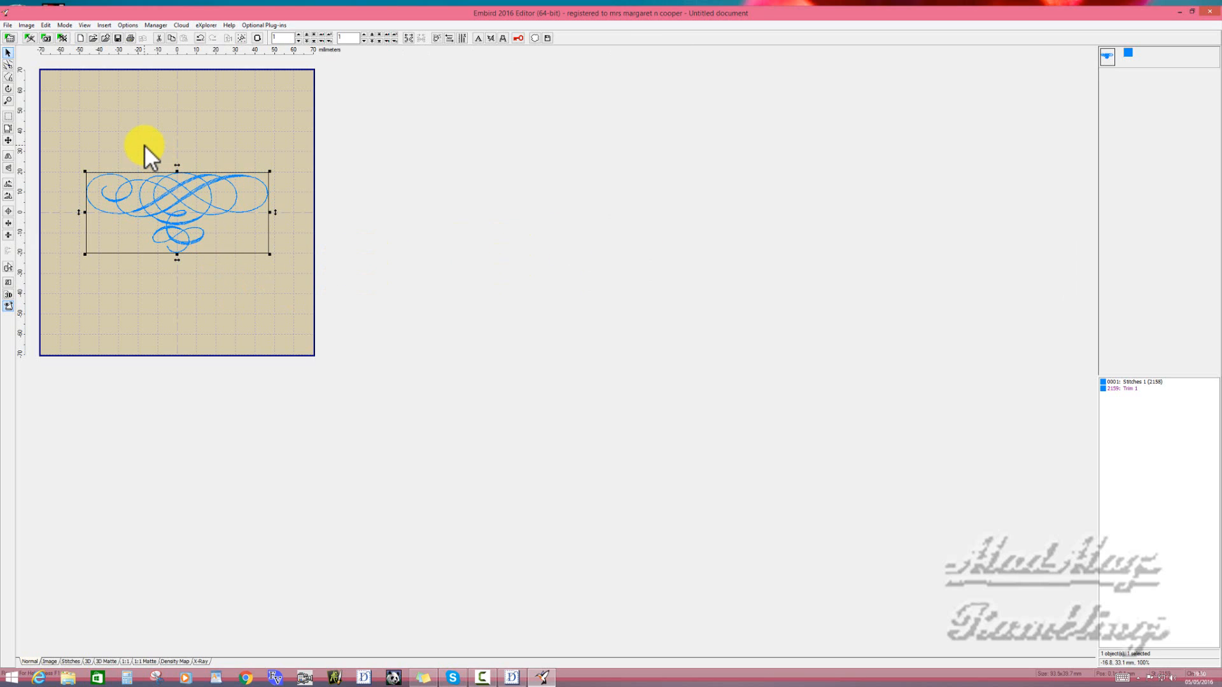
- Begin saving the design under a new name, with Janome .JEF as the target file format
left_click(8, 25)
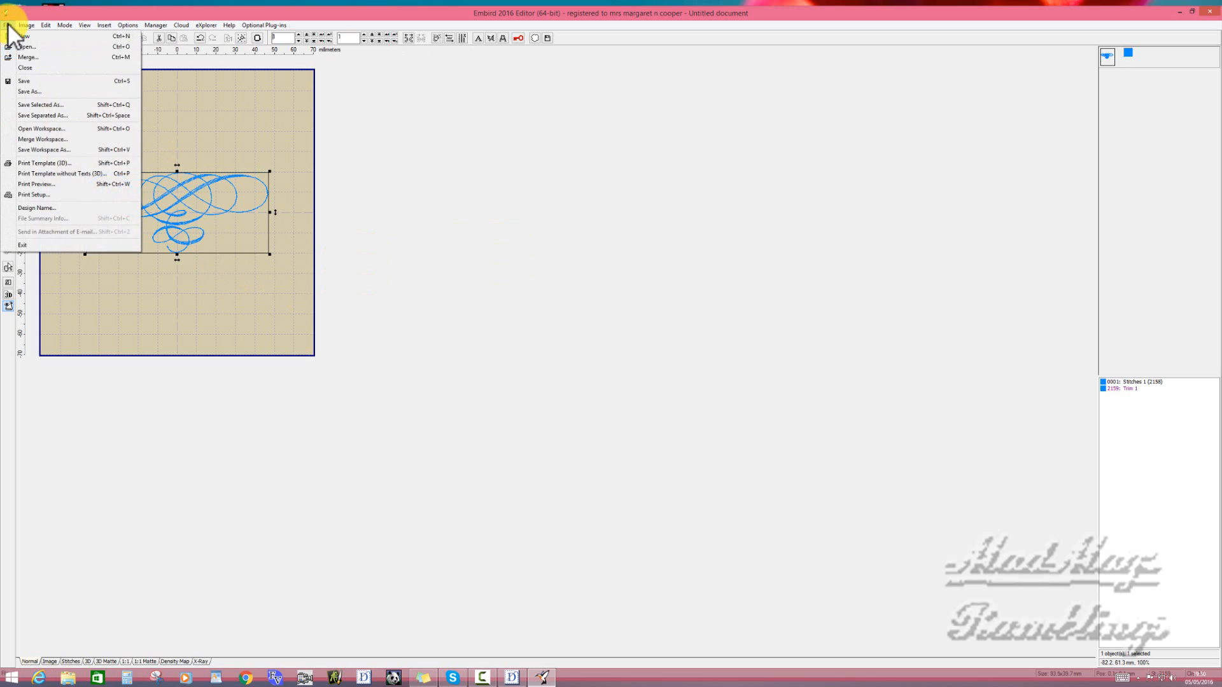
left_click(45, 91)
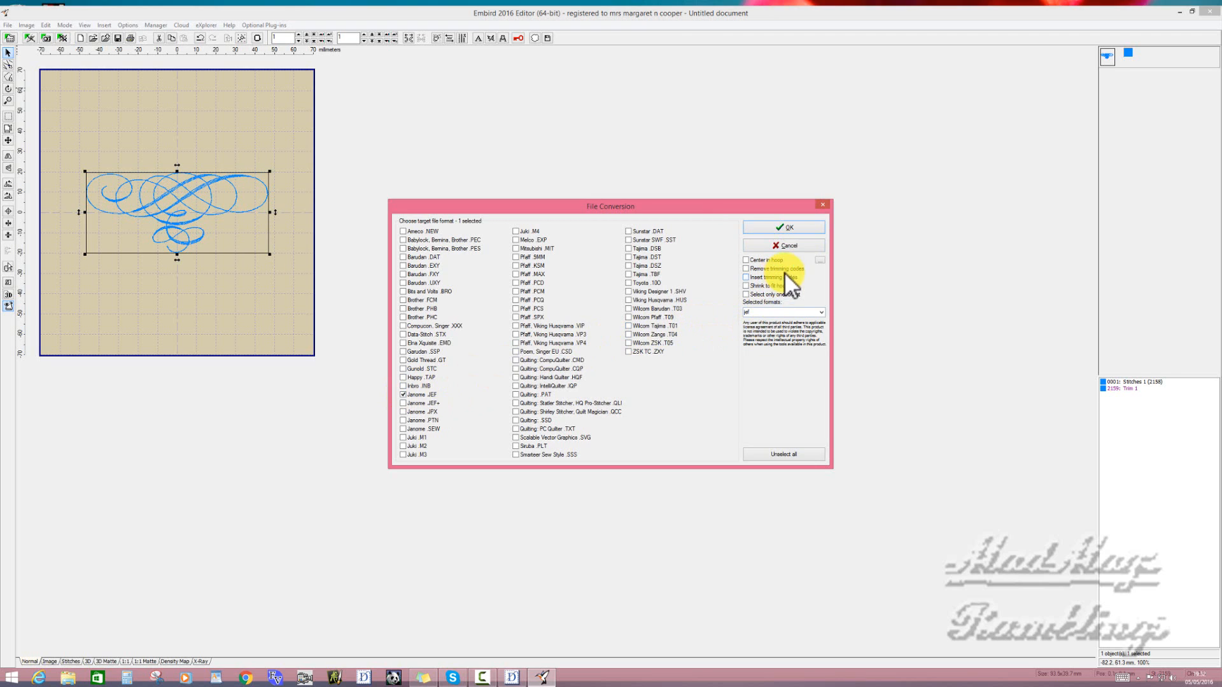
left_click(793, 229)
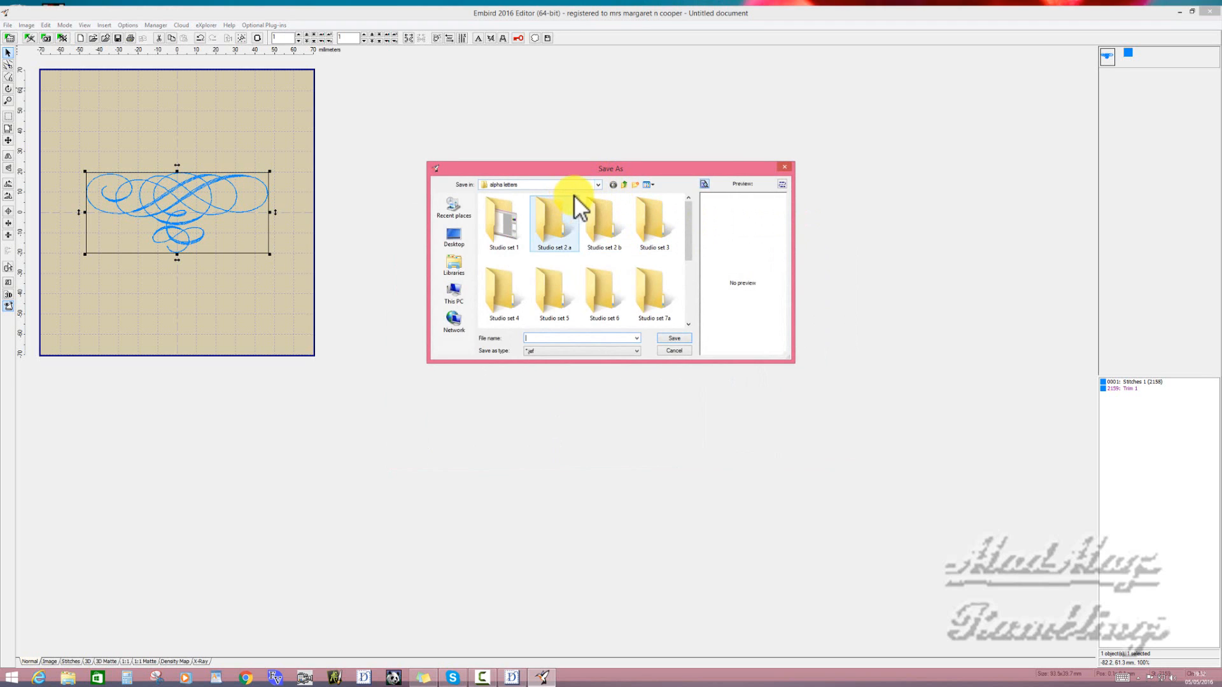
- Save the stitch file as cal 1 in the embird folder inside group work
left_click(598, 185)
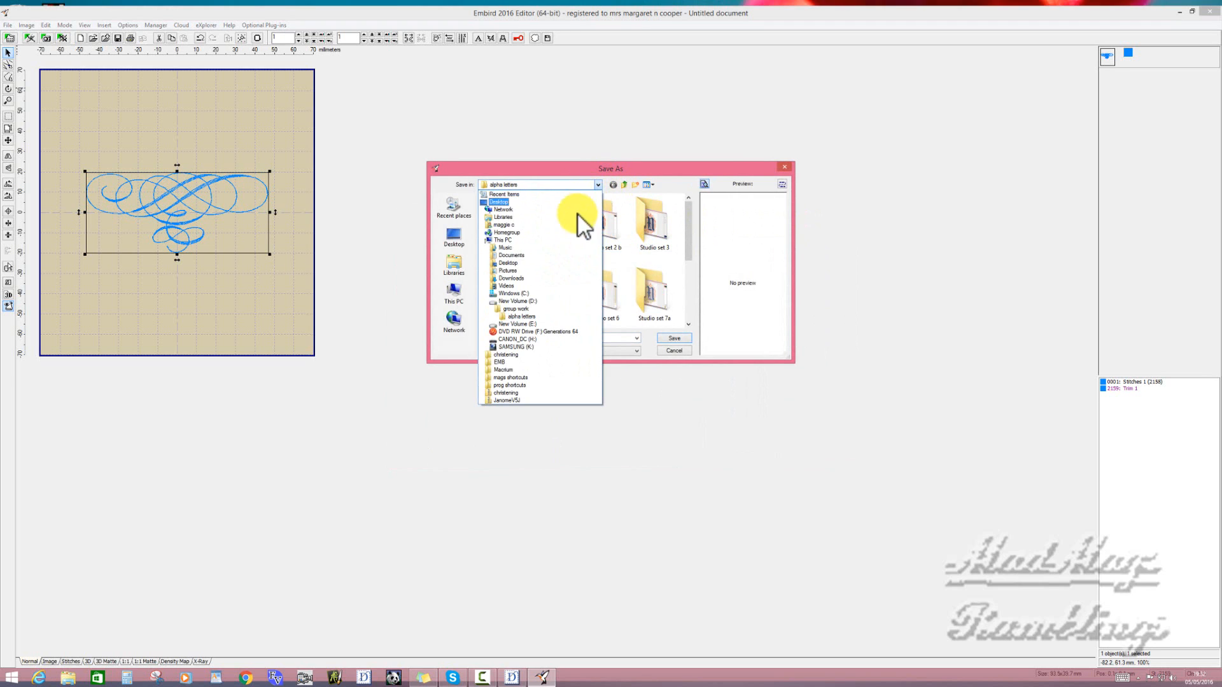
left_click(525, 308)
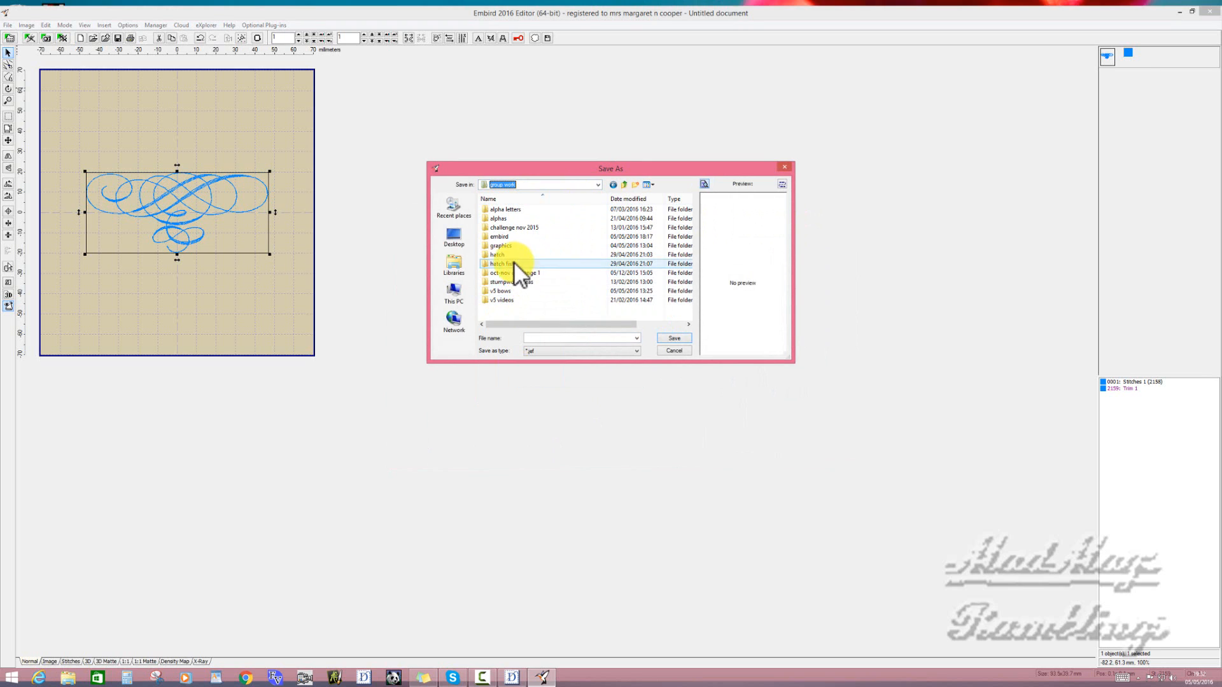
left_click(506, 239)
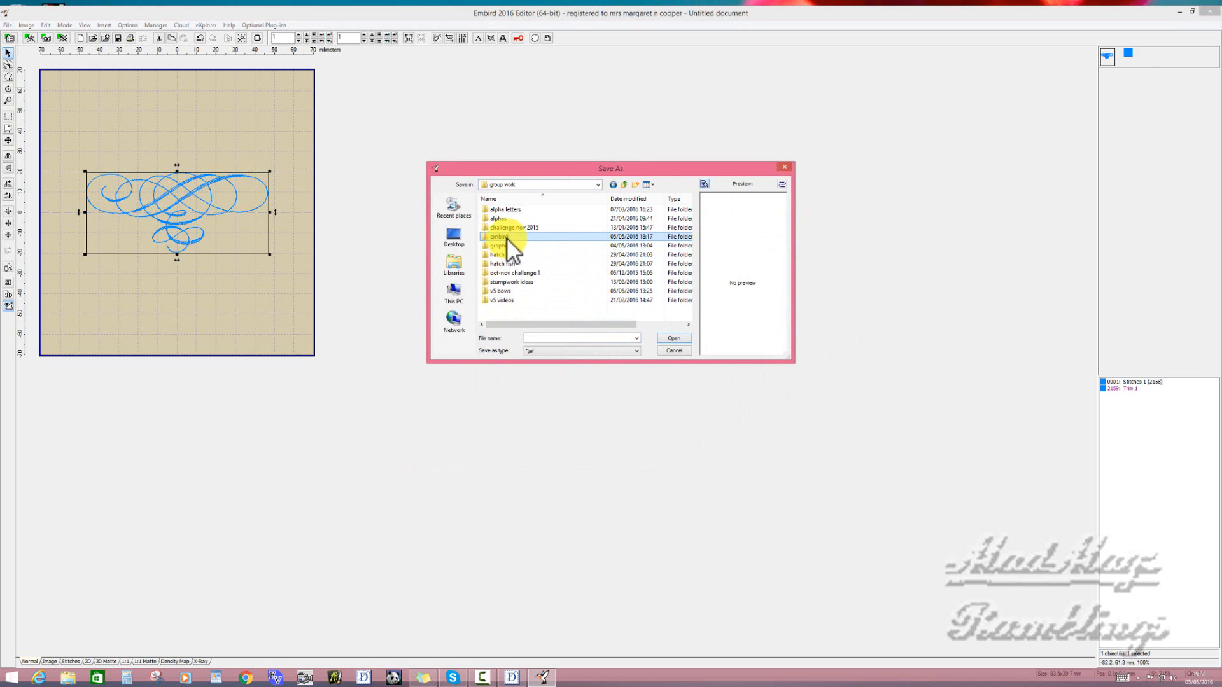
double_click(507, 239)
type("cal ")
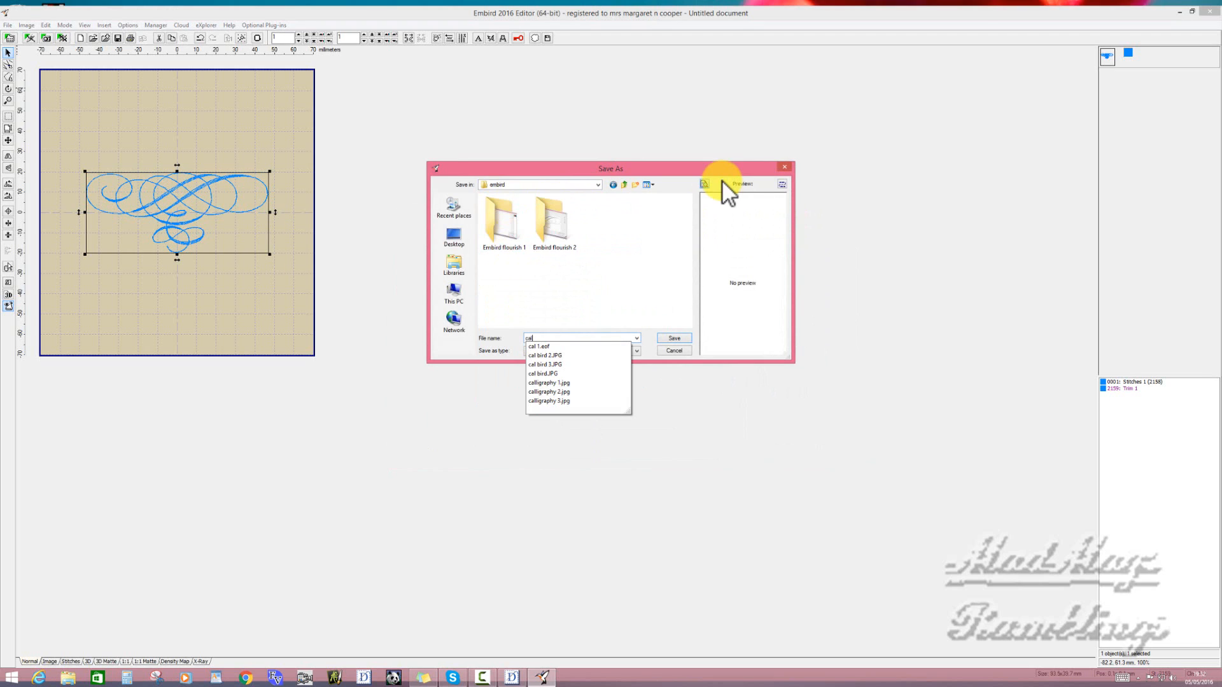
type("1")
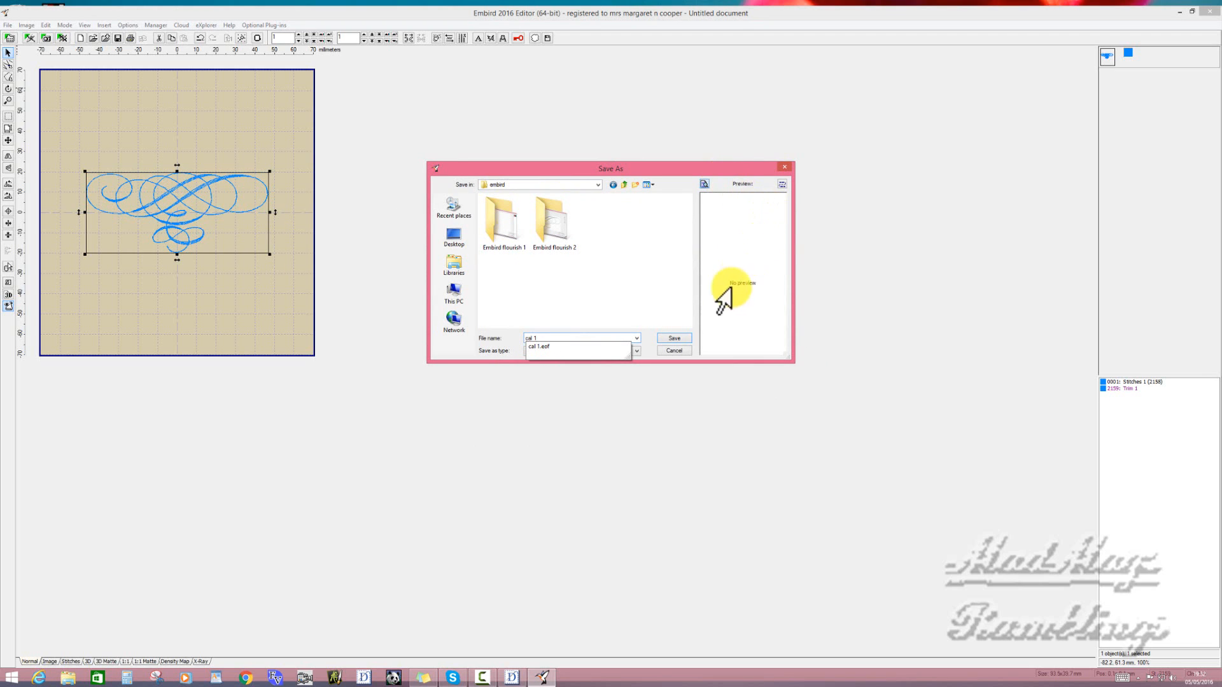
left_click(677, 337)
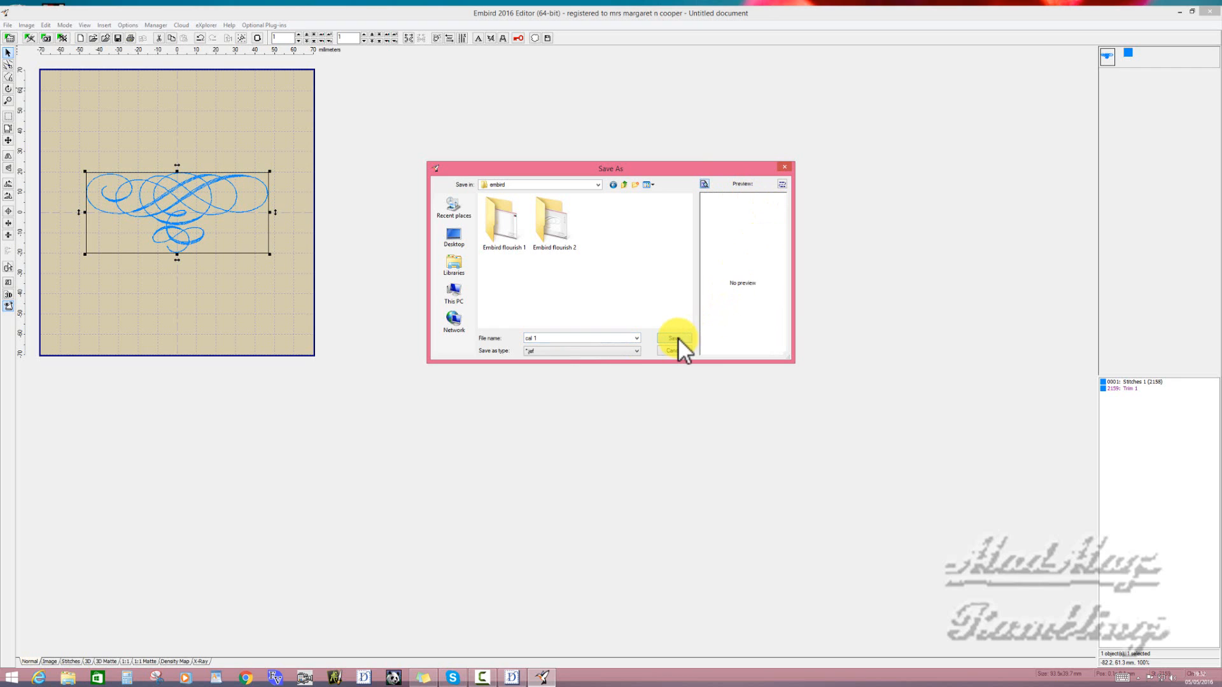
left_click(341, 156)
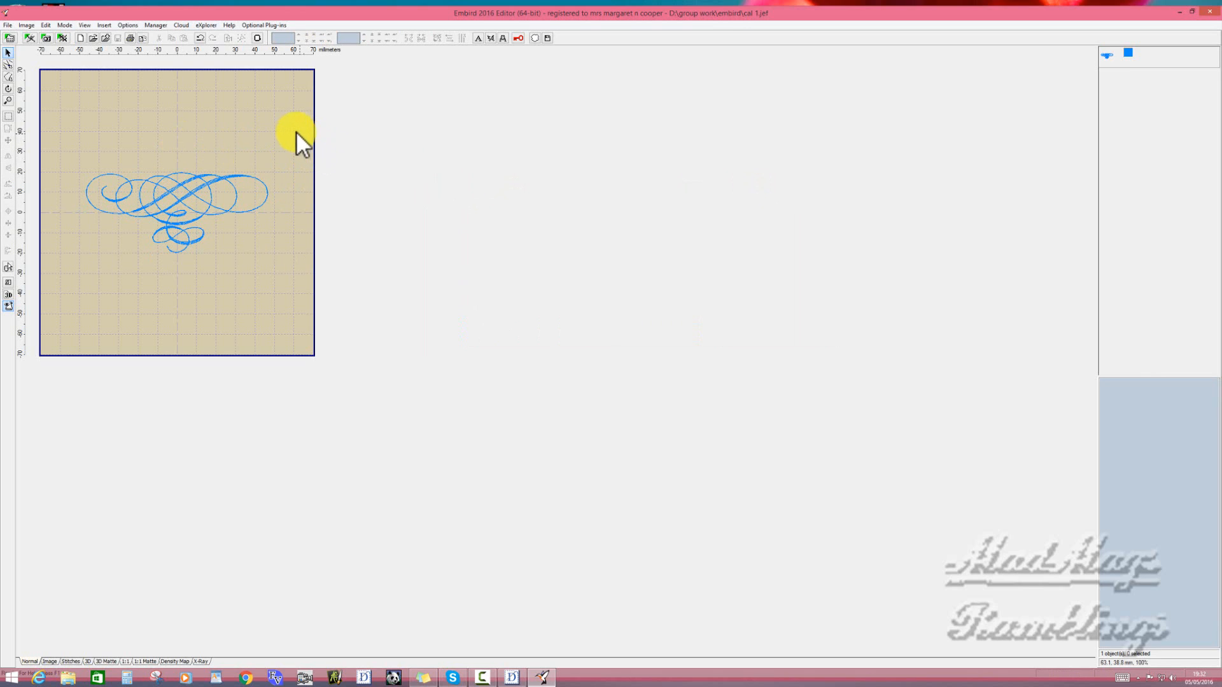
- Switch to Embird Manager and open an empty Embird Studio workspace from there
left_click(11, 38)
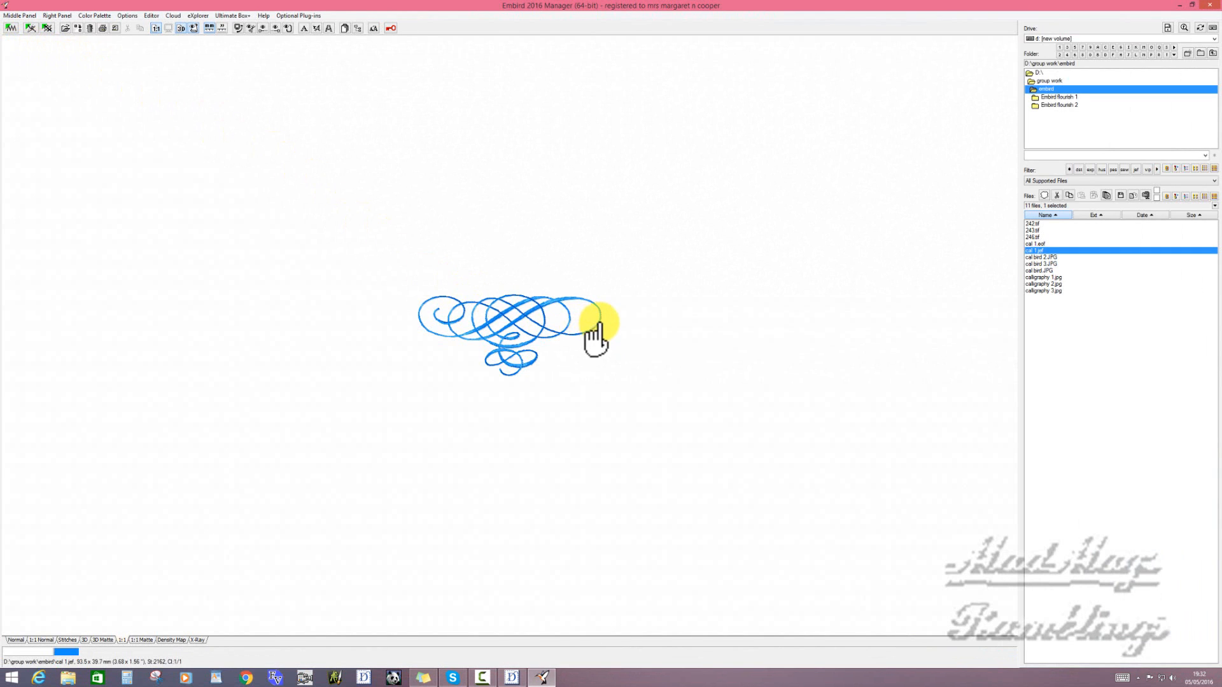
left_click(32, 28)
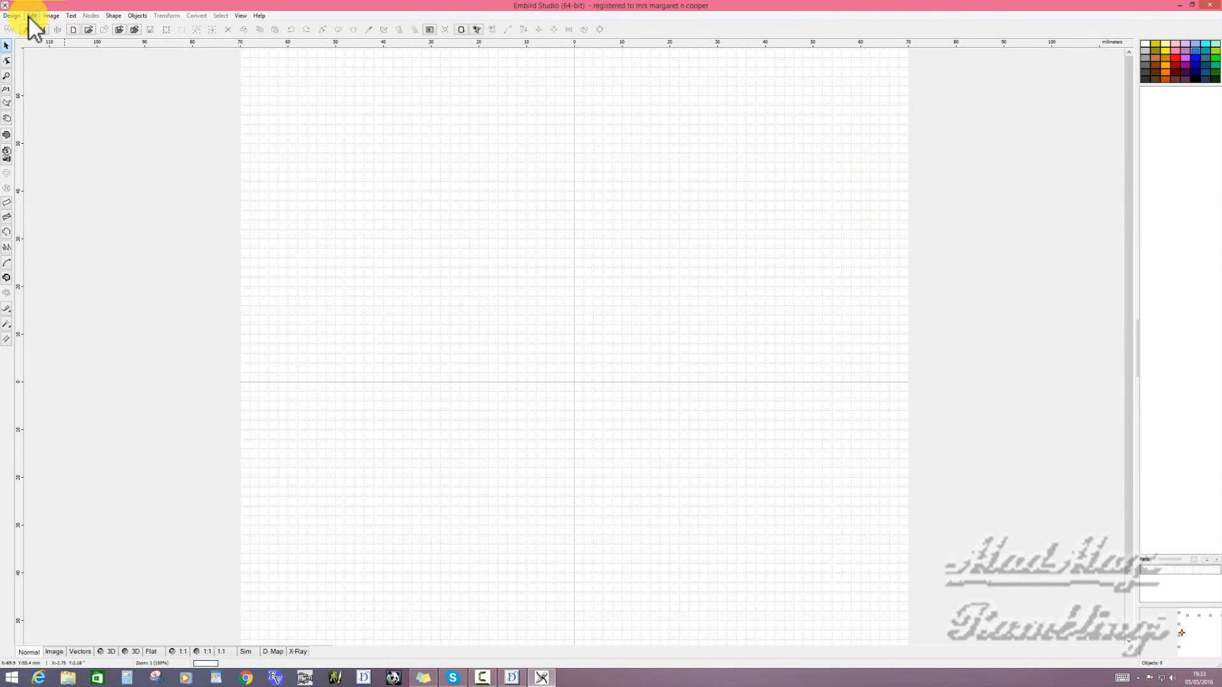
- Set the hoop width to 160 mm in the Studio preferences
left_click(30, 15)
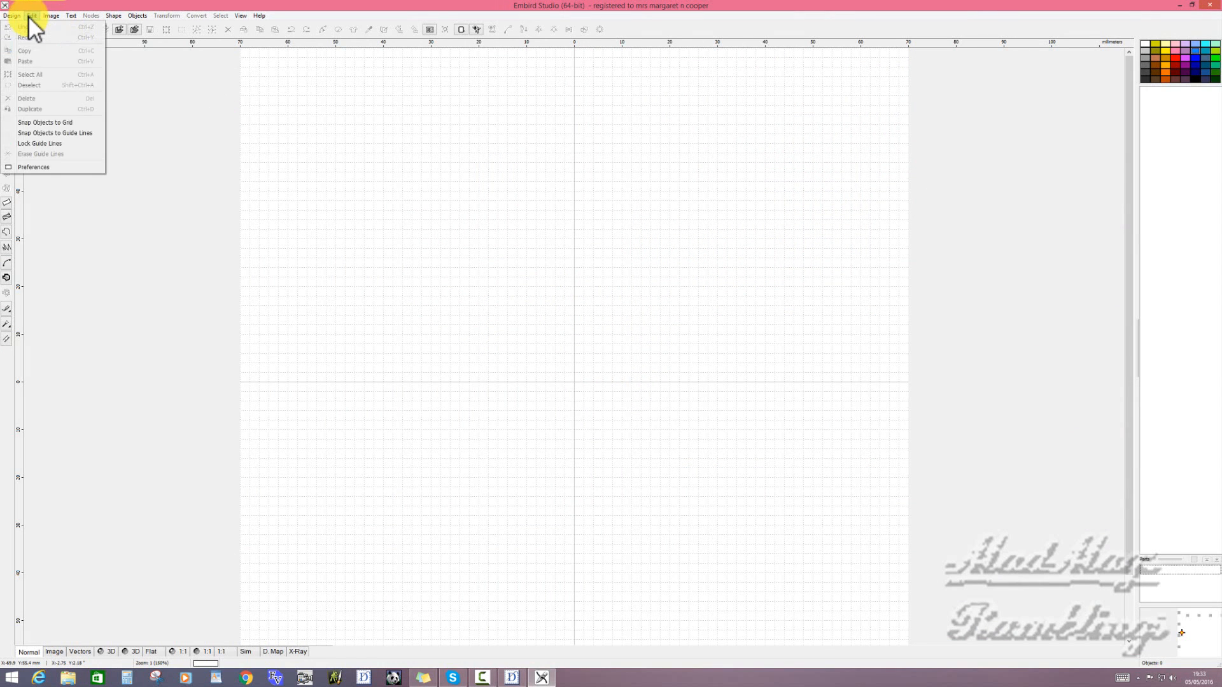
left_click(71, 167)
left_click(685, 262)
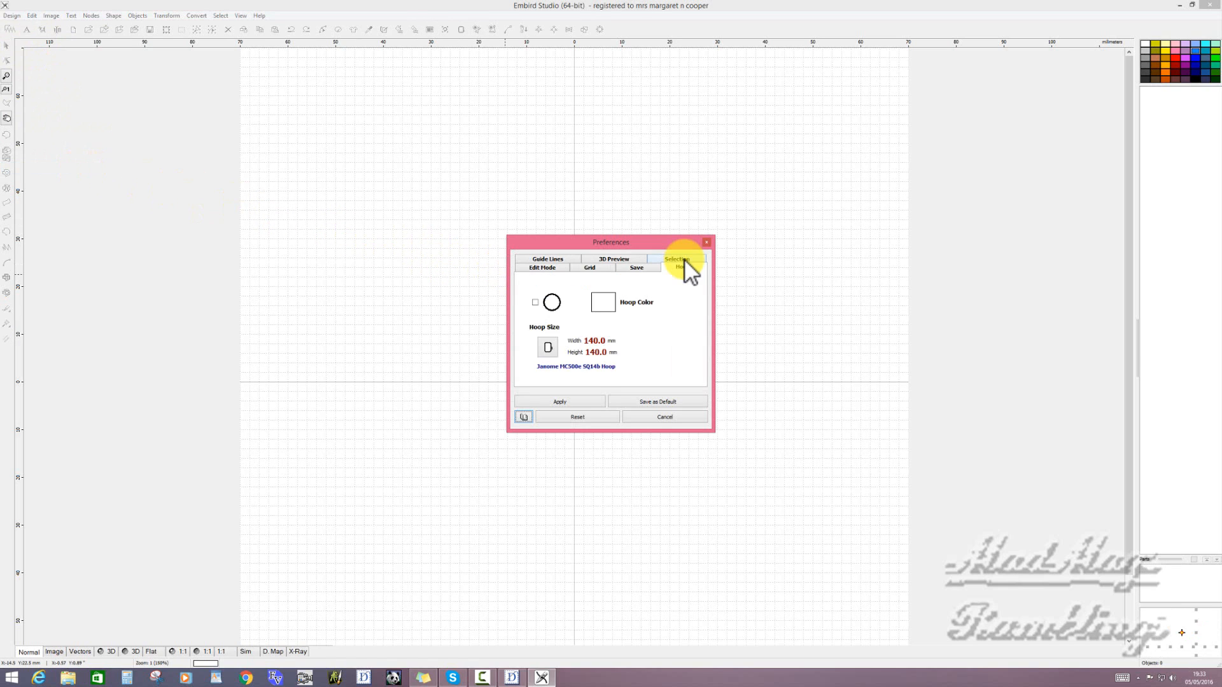
left_click(574, 341)
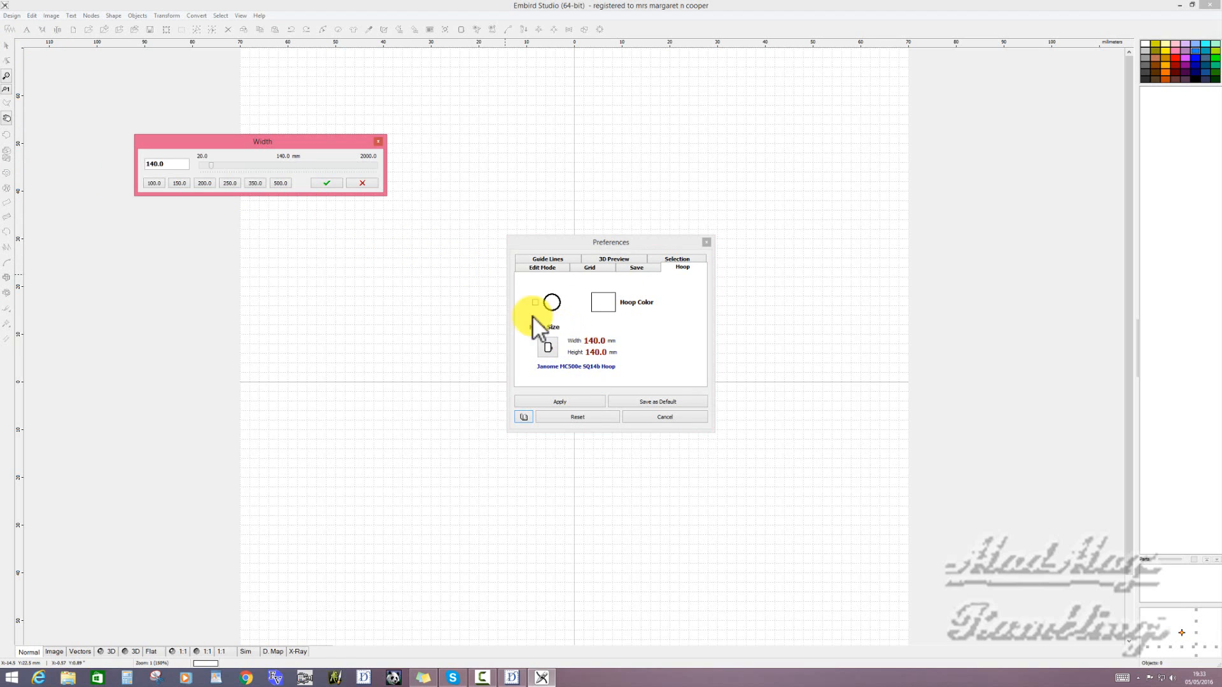
double_click(170, 164)
left_click_drag(170, 164, 140, 165)
type("160")
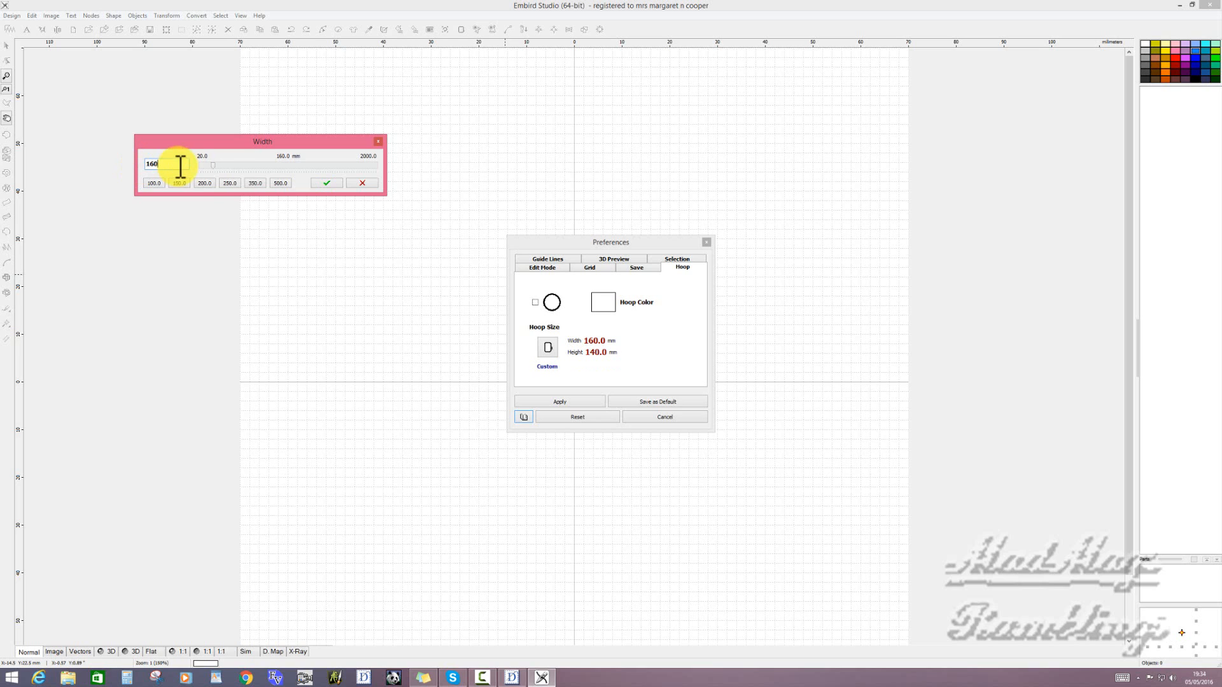
left_click(325, 182)
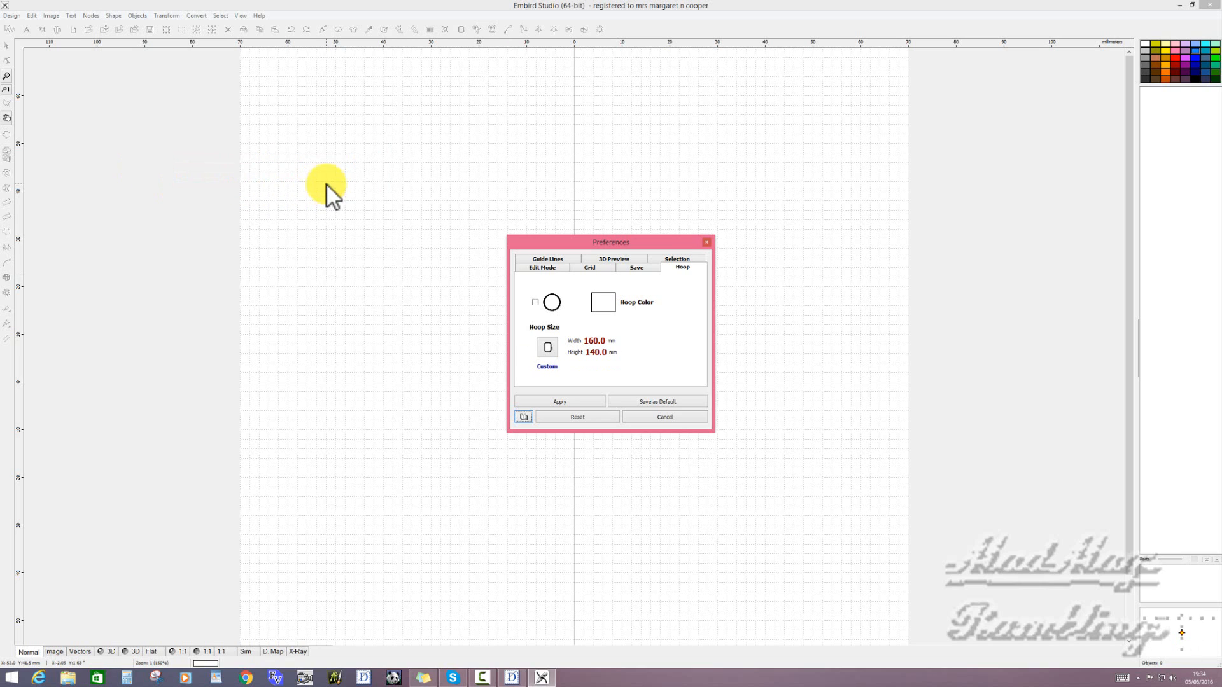
- Set the hoop height to 190 mm and apply the preferences
left_click(579, 353)
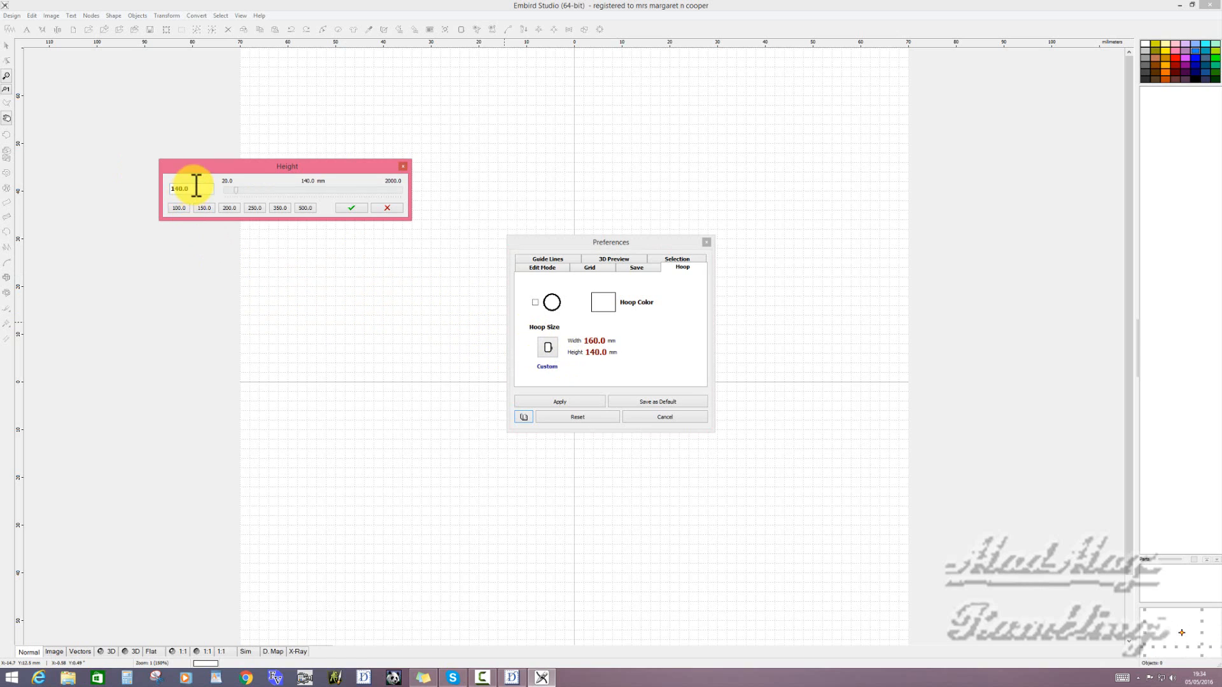
type("190")
left_click(352, 208)
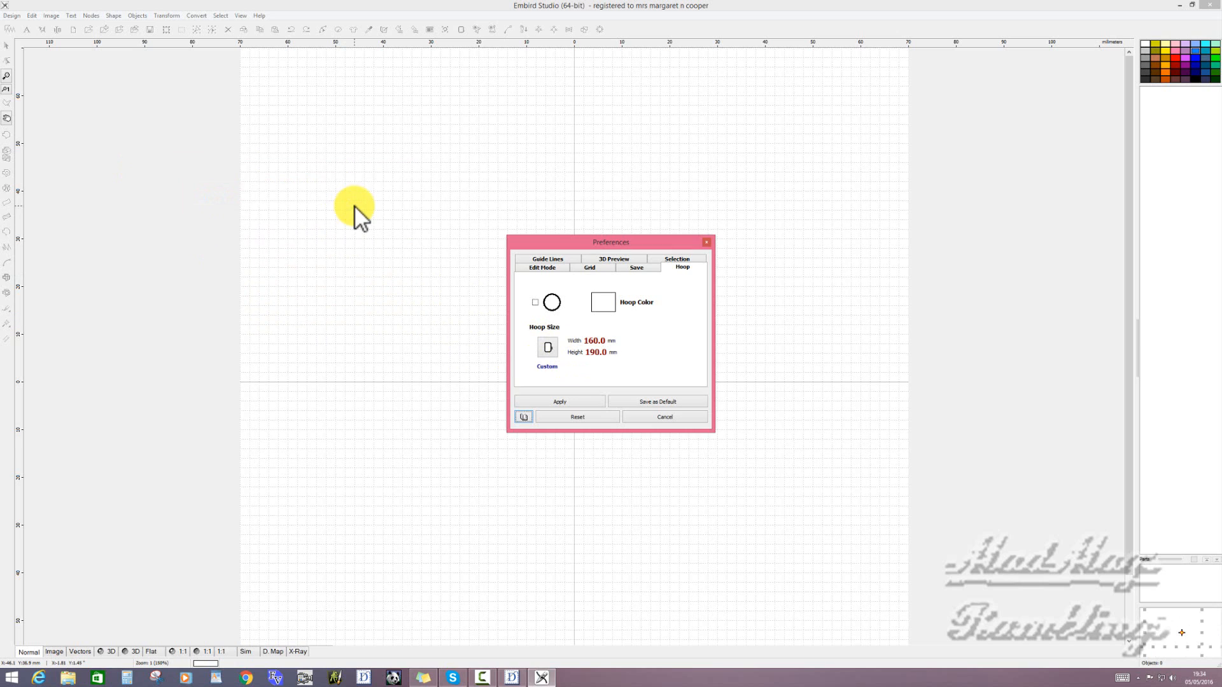
left_click(572, 401)
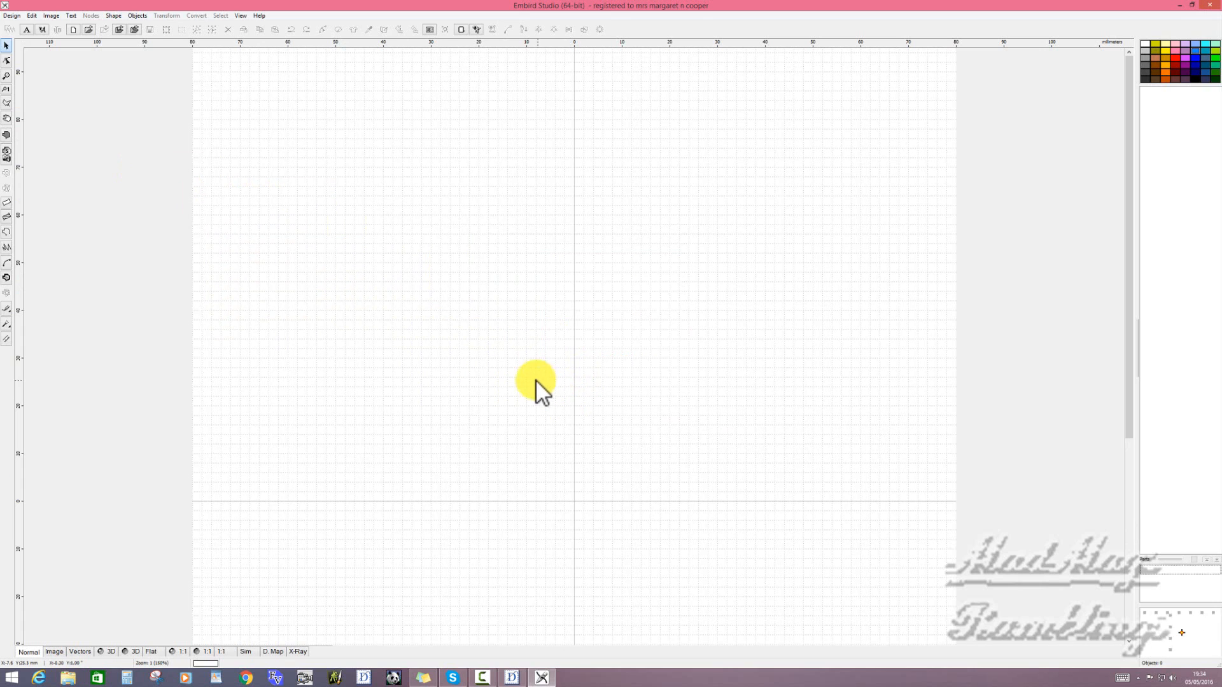
- Import the image cal bird 3 from the embird folder as the tracing background
left_click(54, 15)
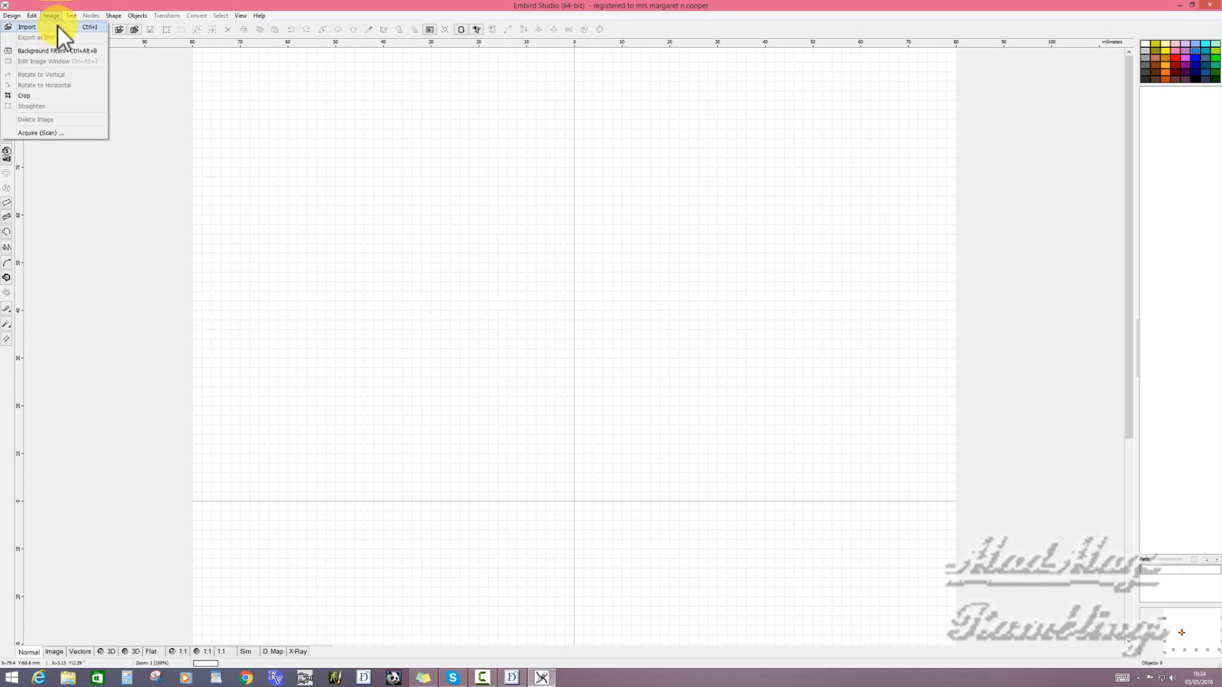
left_click(58, 26)
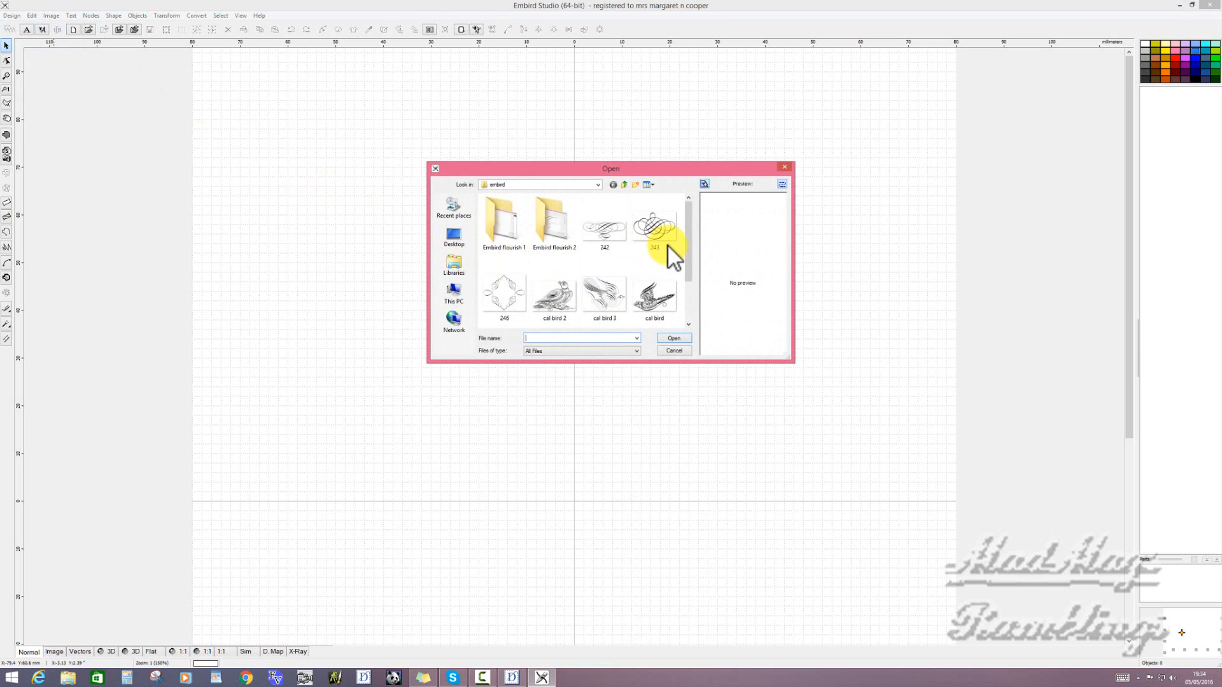
left_click(613, 296)
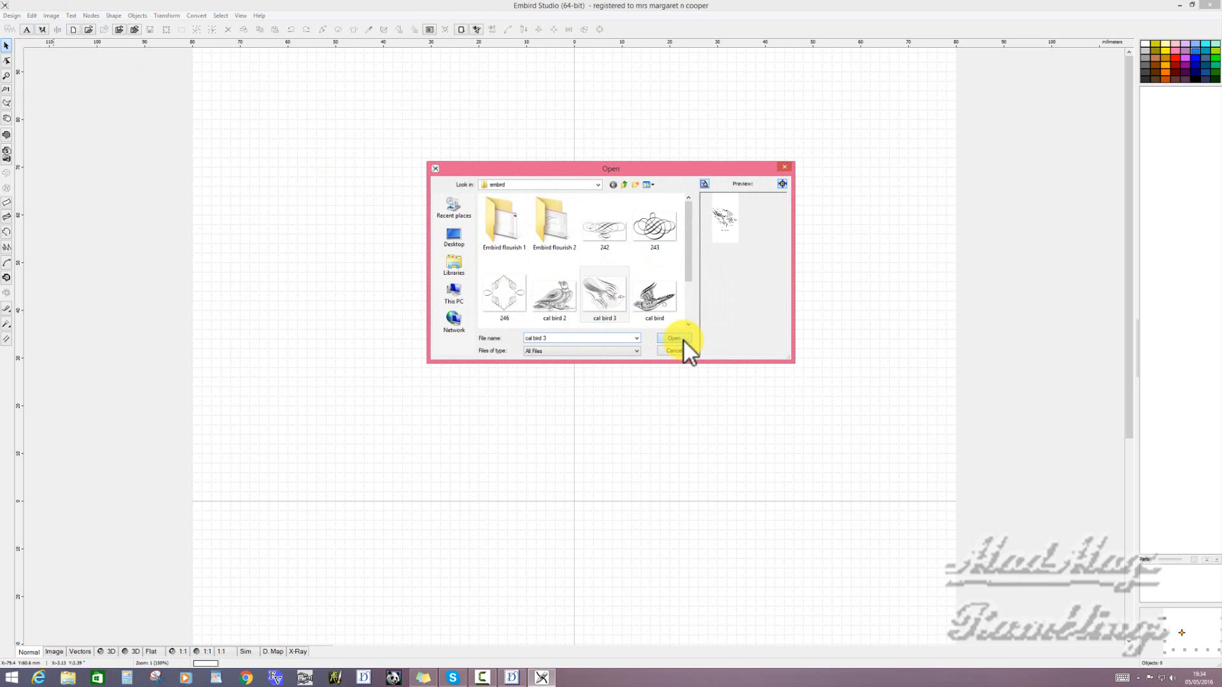
left_click(682, 338)
left_click(589, 375)
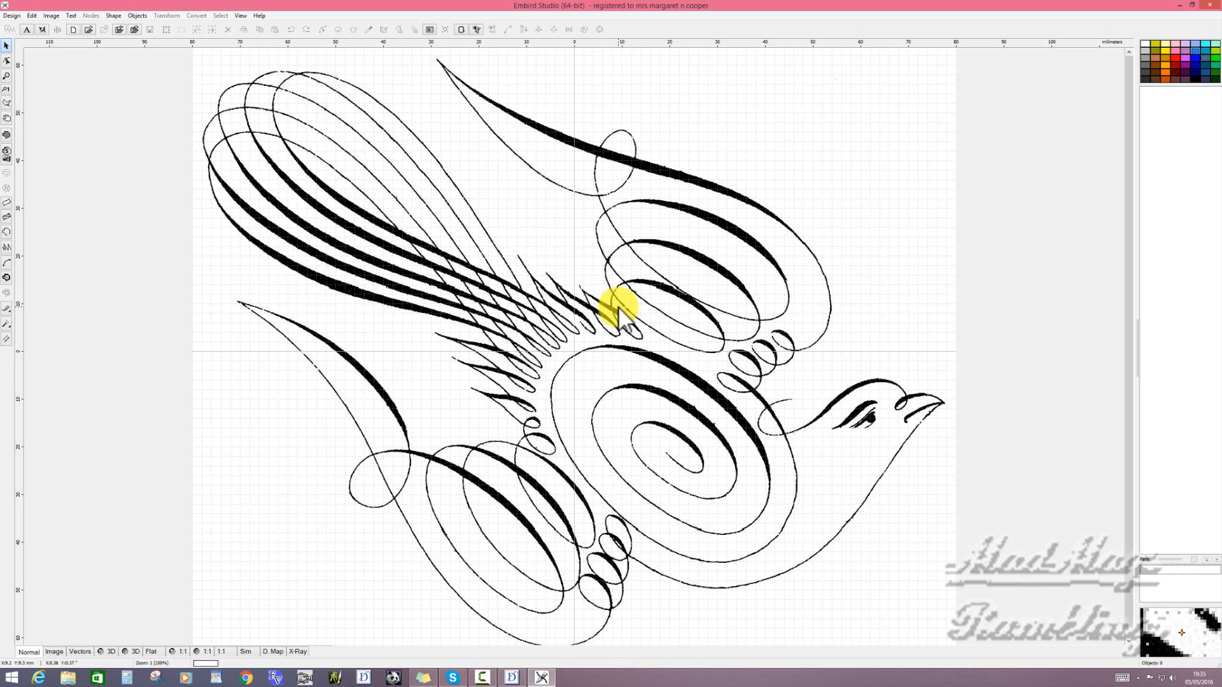
- Draw a horizontal outline about 7 mm long in the blank area below the bird's lower wing and generate its stitches
key("o")
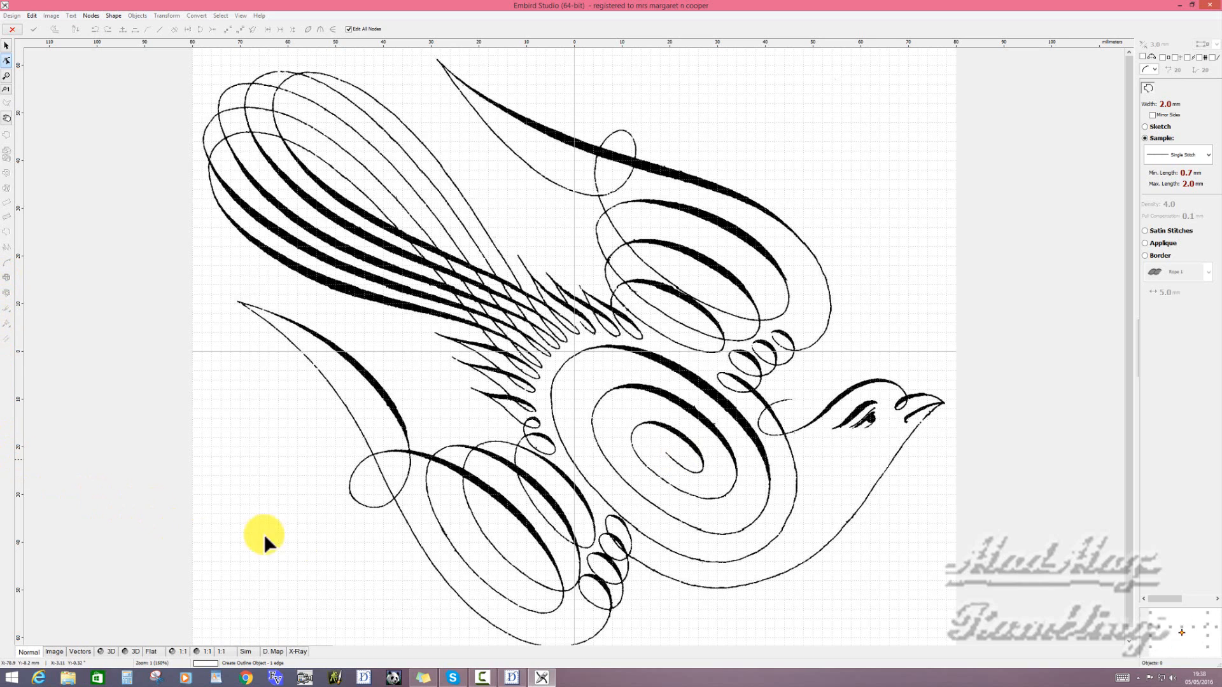
left_click(261, 552)
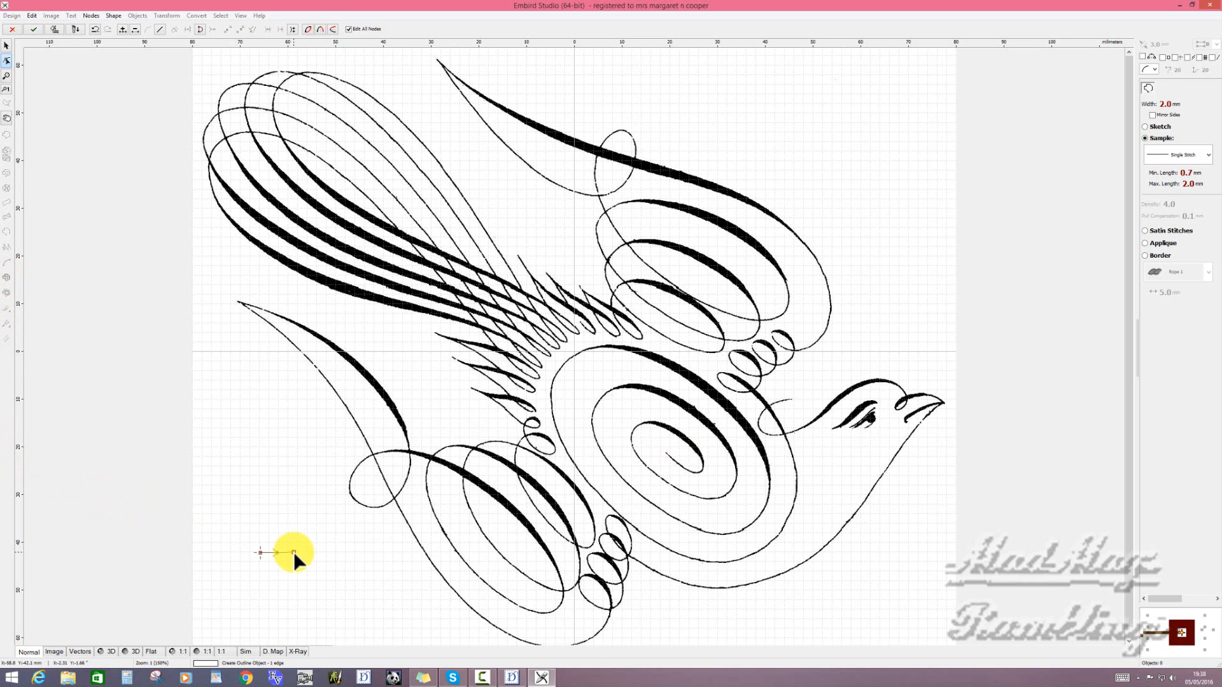
right_click(293, 552)
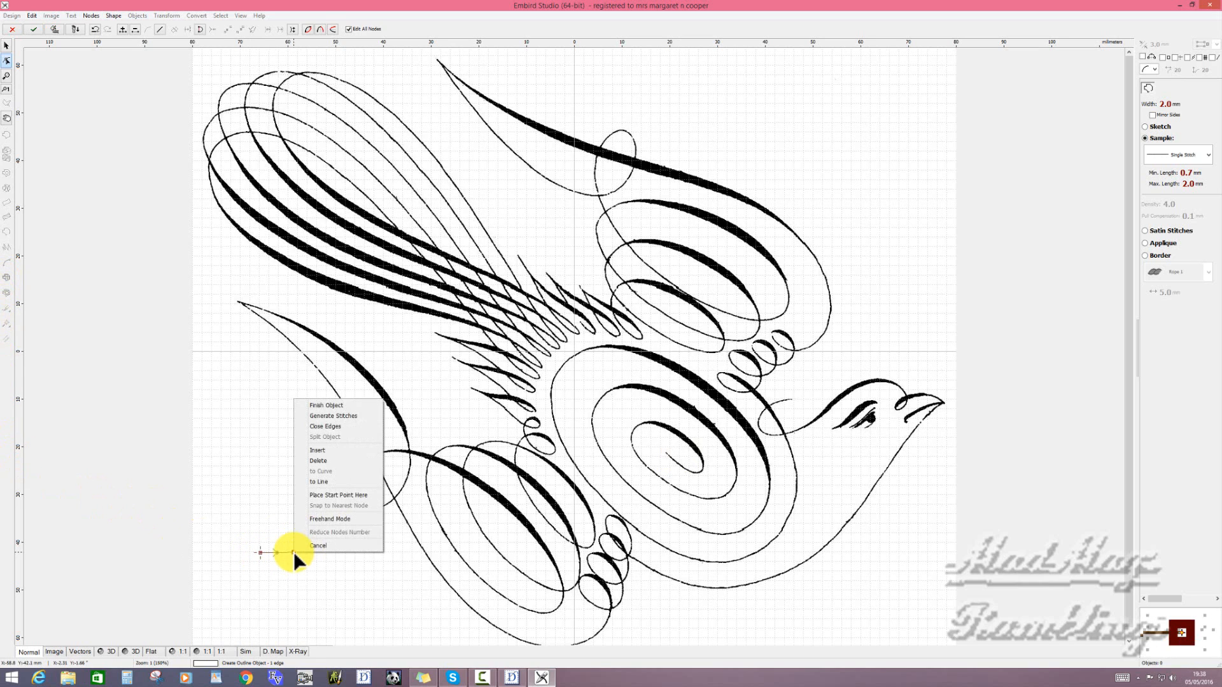
left_click(329, 415)
- Save the design as cal bird 2 in the embird folder in Embird Outline Format
left_click(11, 15)
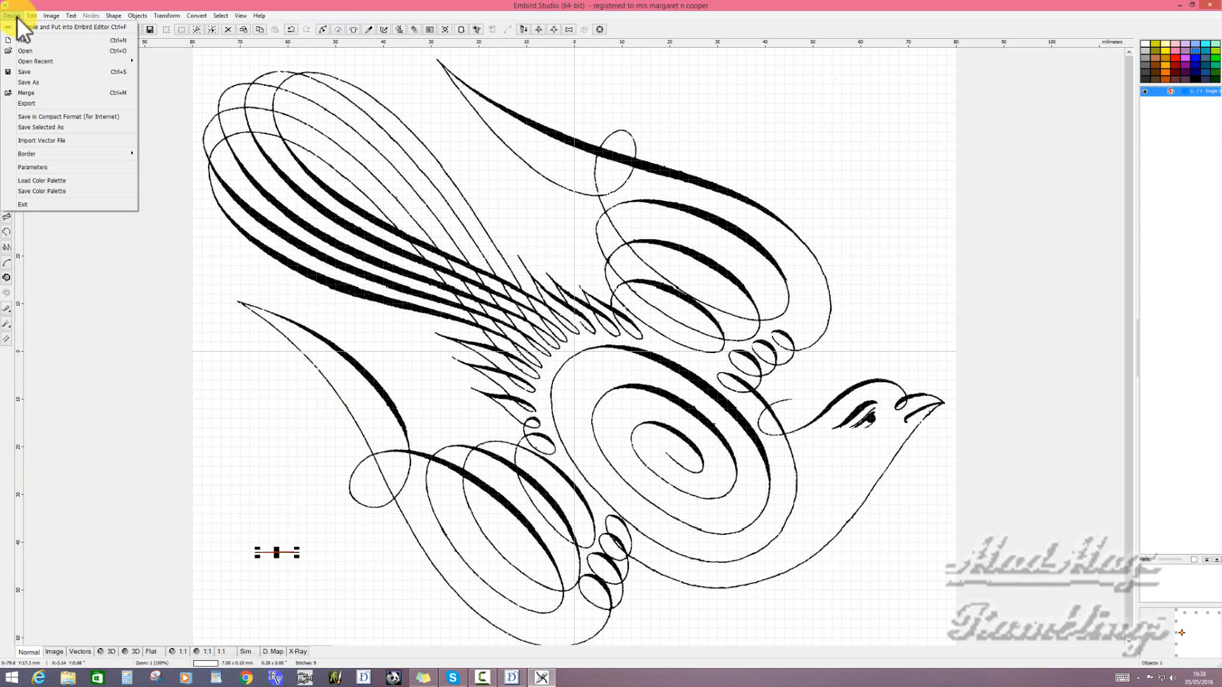
left_click(40, 81)
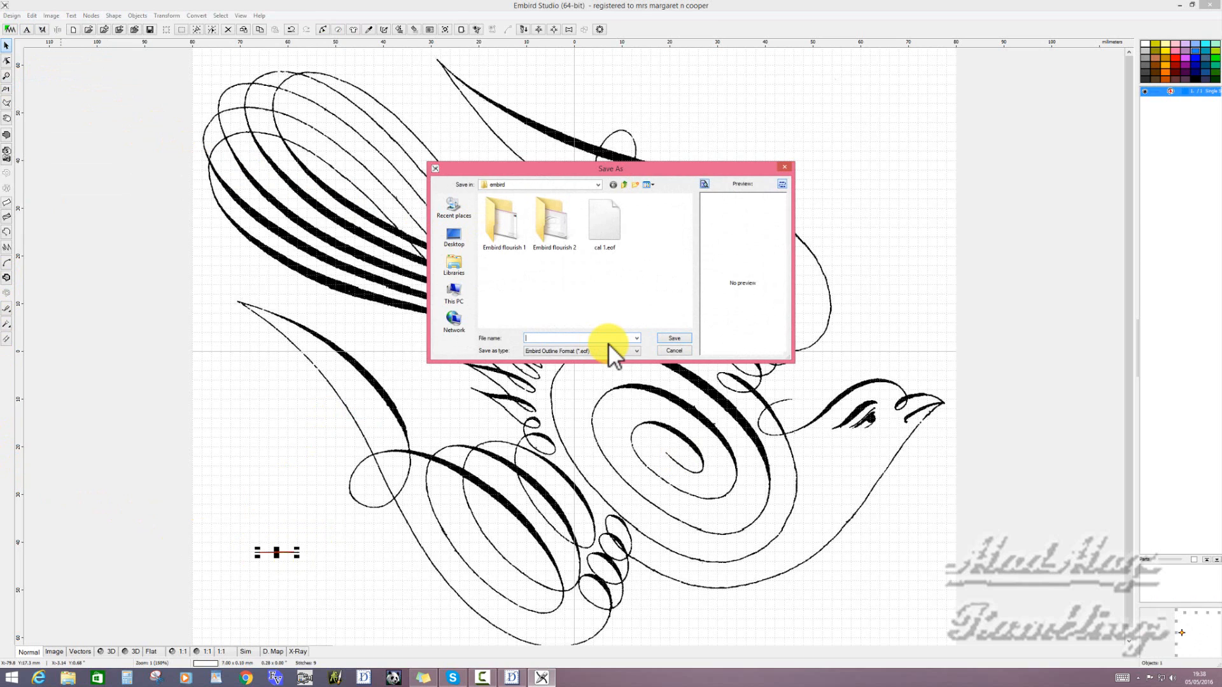
type("cal bird 2")
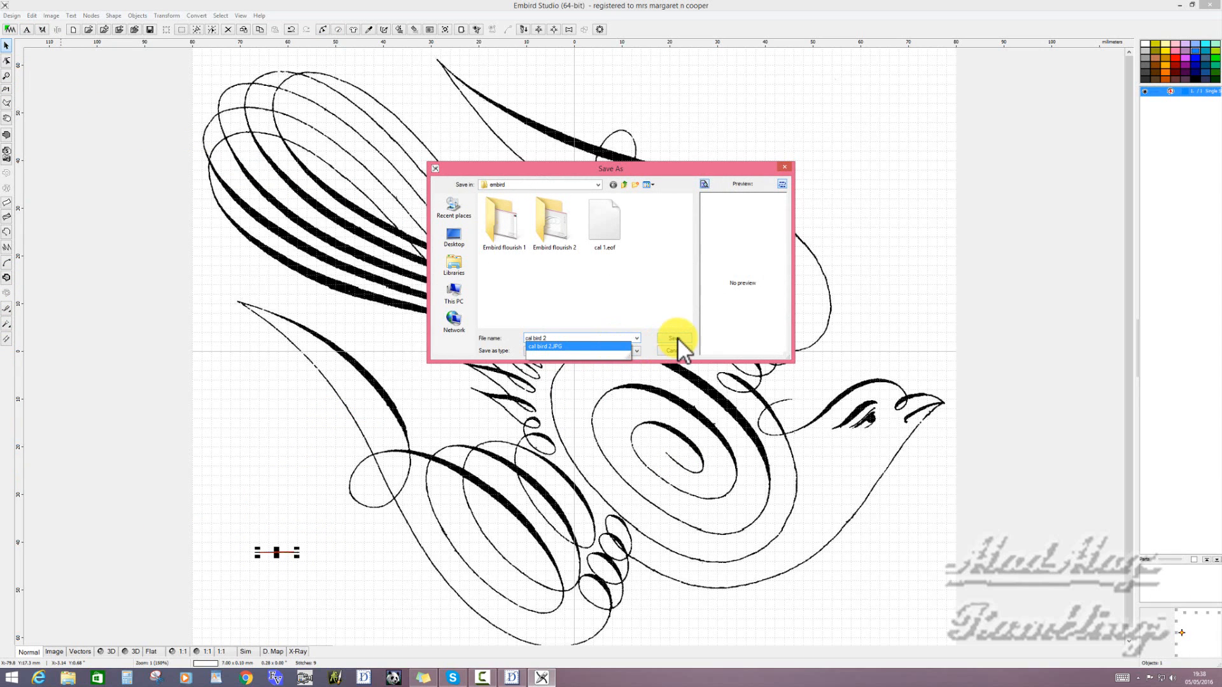
left_click(677, 337)
left_click(677, 337)
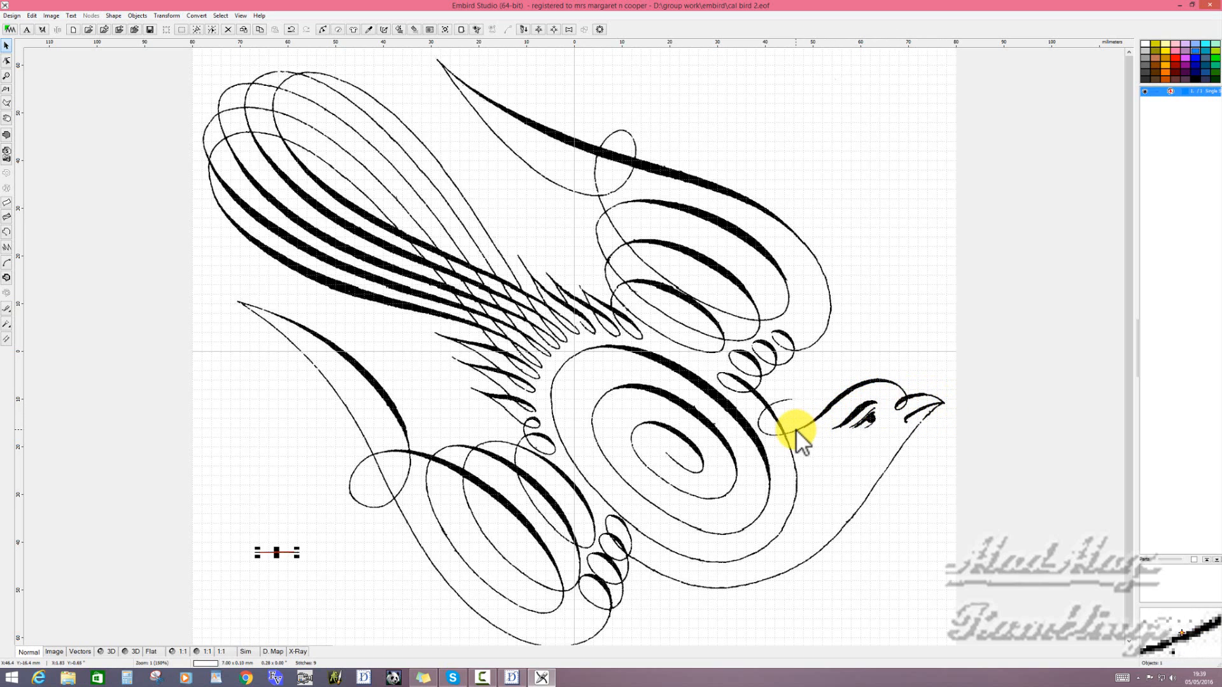
- Start a new outline object and set its stitch type to Sketch
left_click(5, 230)
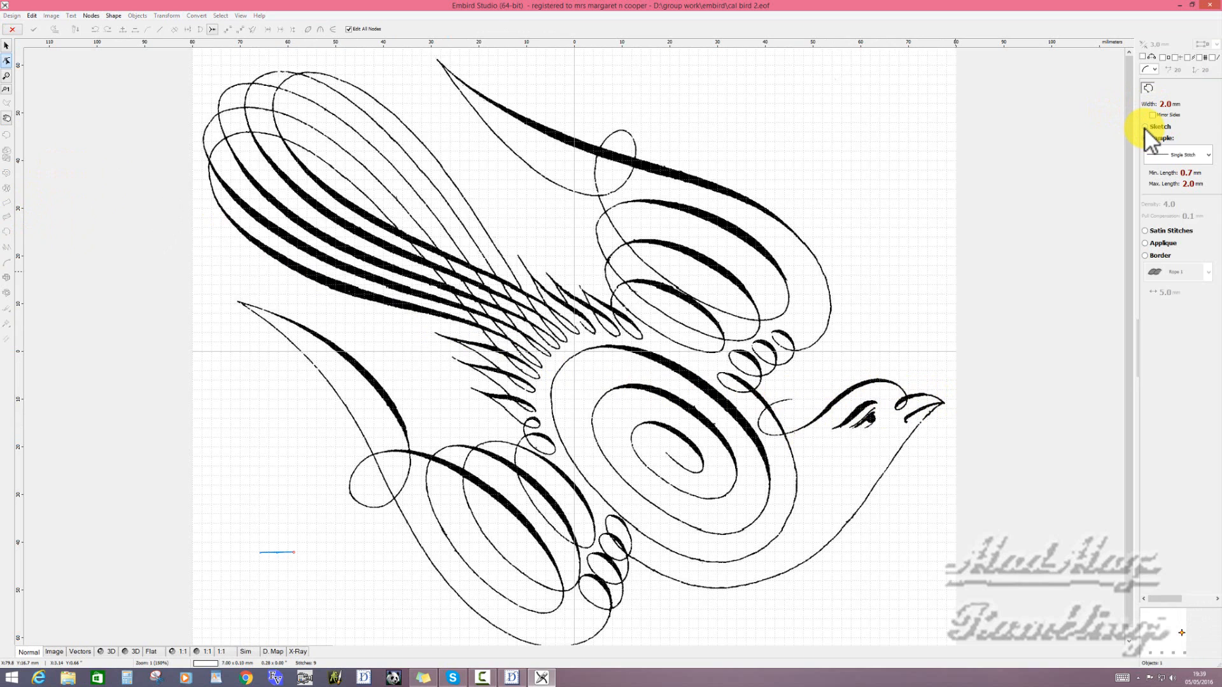
left_click(1145, 138)
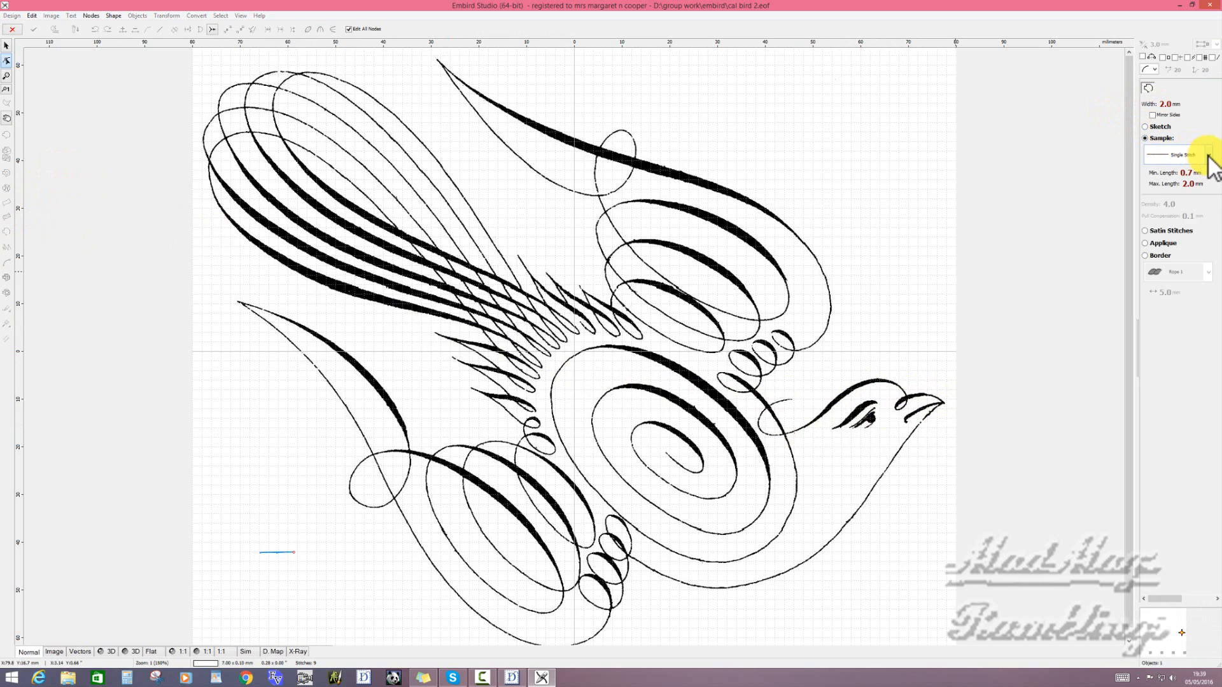
left_click(1209, 156)
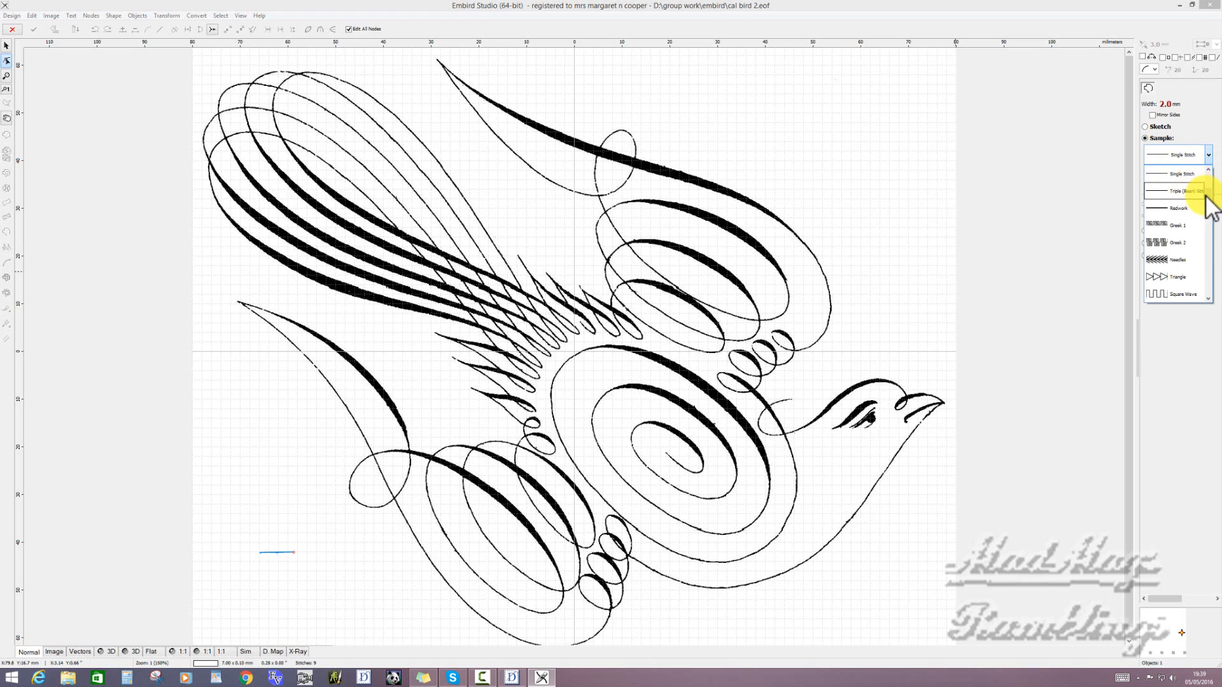
left_click_drag(1208, 203, 1146, 129)
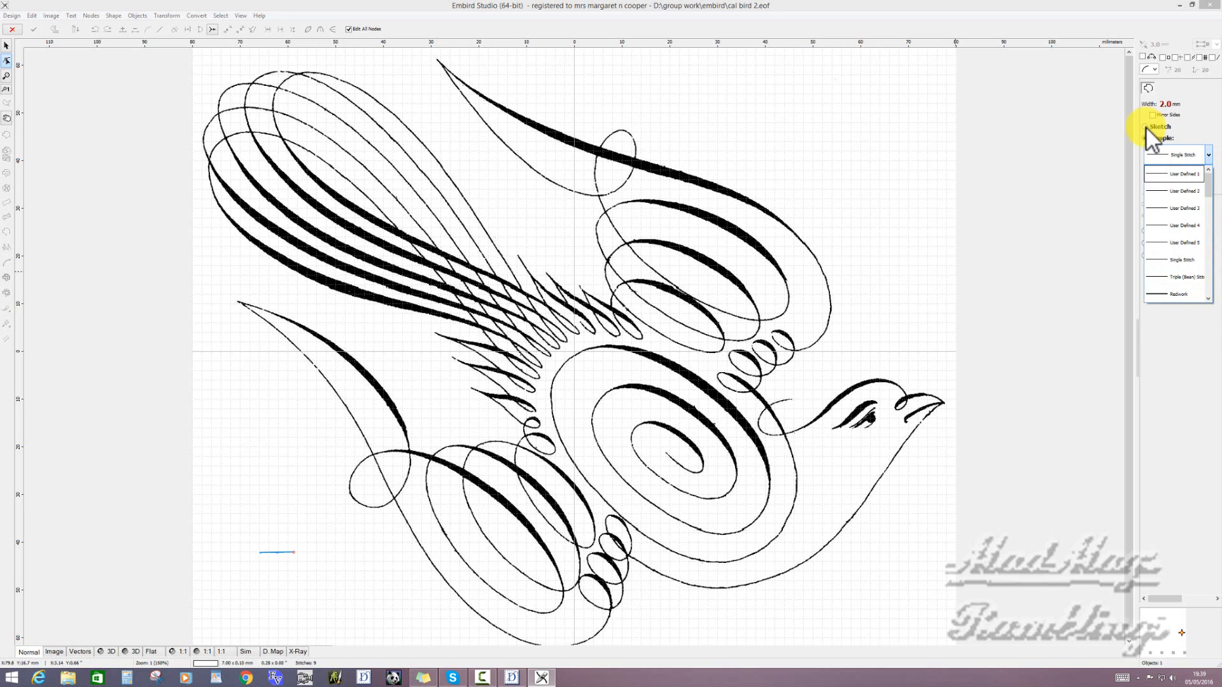
left_click(1146, 127)
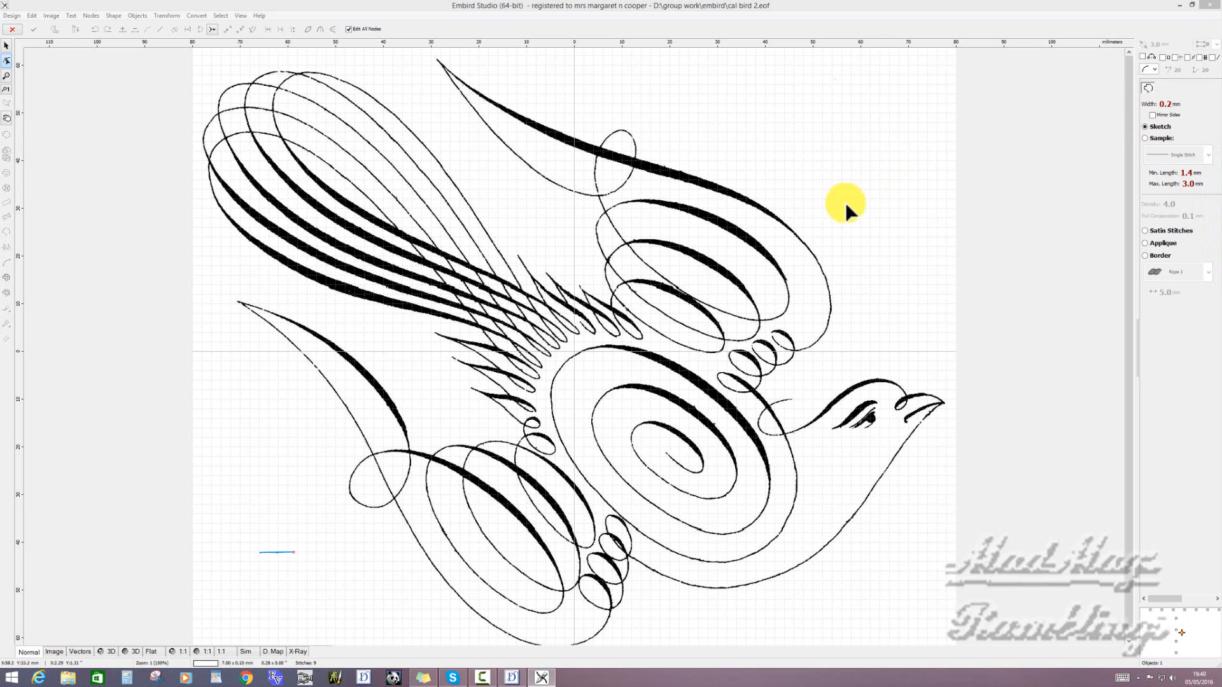
- Trace the thin curl at the bird's neck as a curved outline, generate its stitches and deselect it
left_click(792, 399)
left_click(791, 398)
mouse_move(792, 399)
left_mouse_down()
mouse_move(762, 425)
mouse_move(770, 404)
left_mouse_up()
left_click(760, 418)
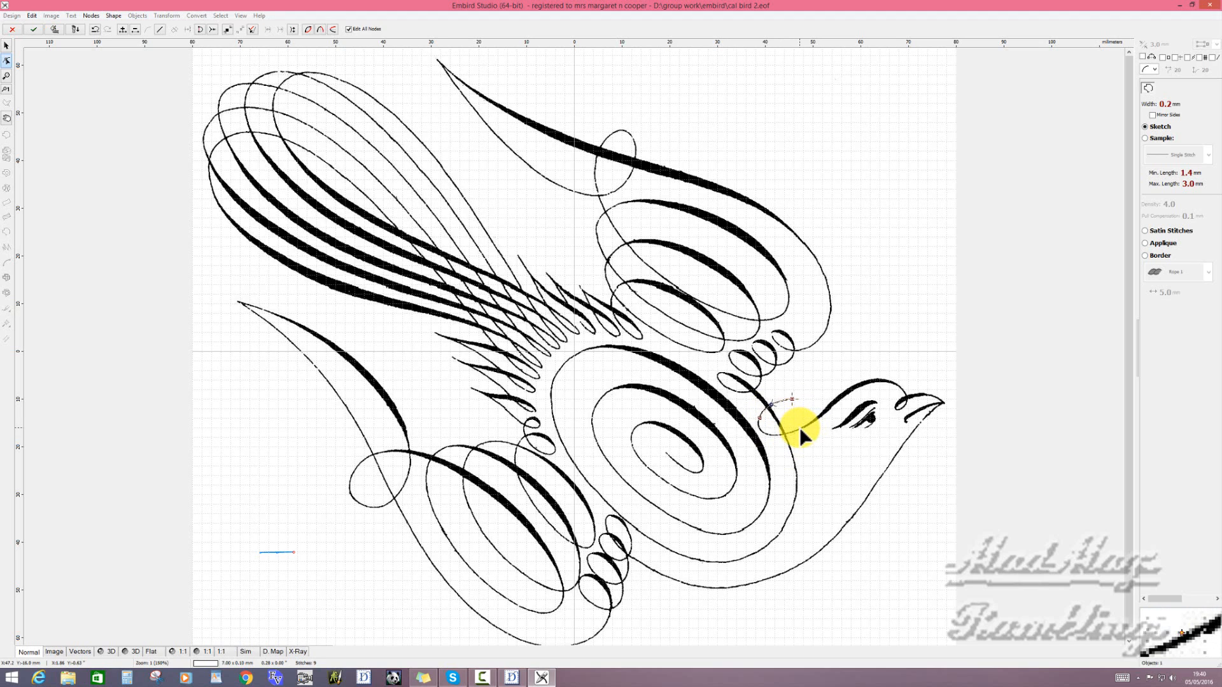
left_click_drag(780, 425, 766, 435)
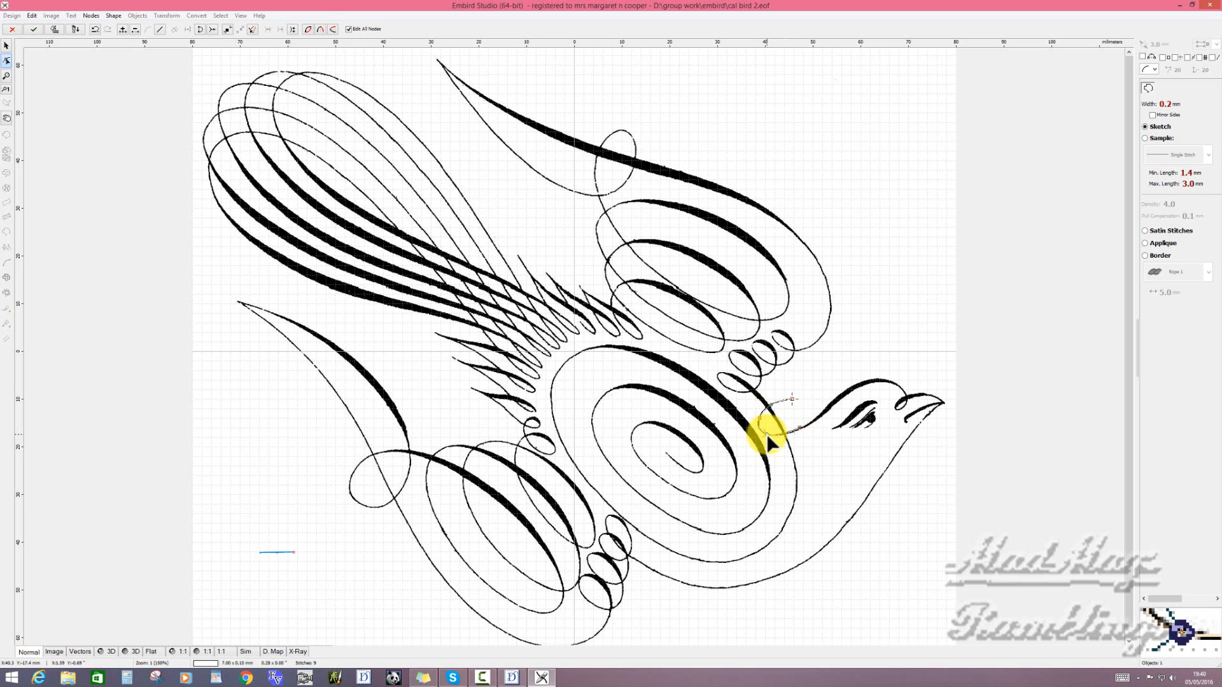
right_click(800, 429)
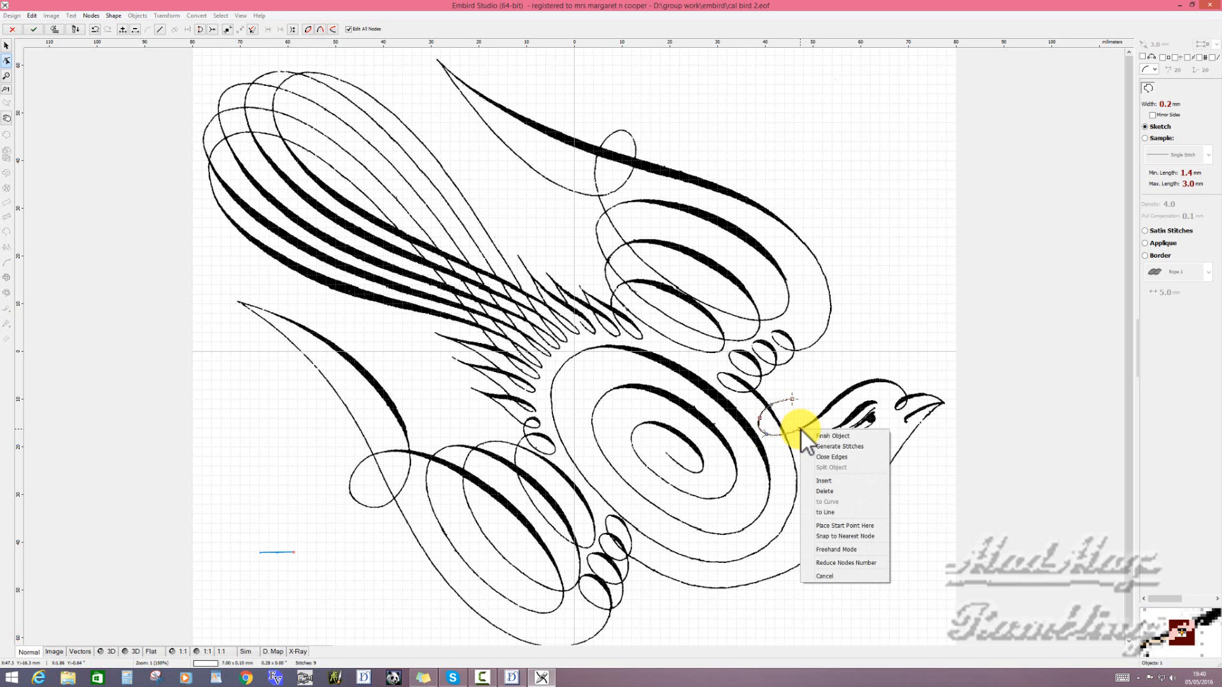
left_click(833, 446)
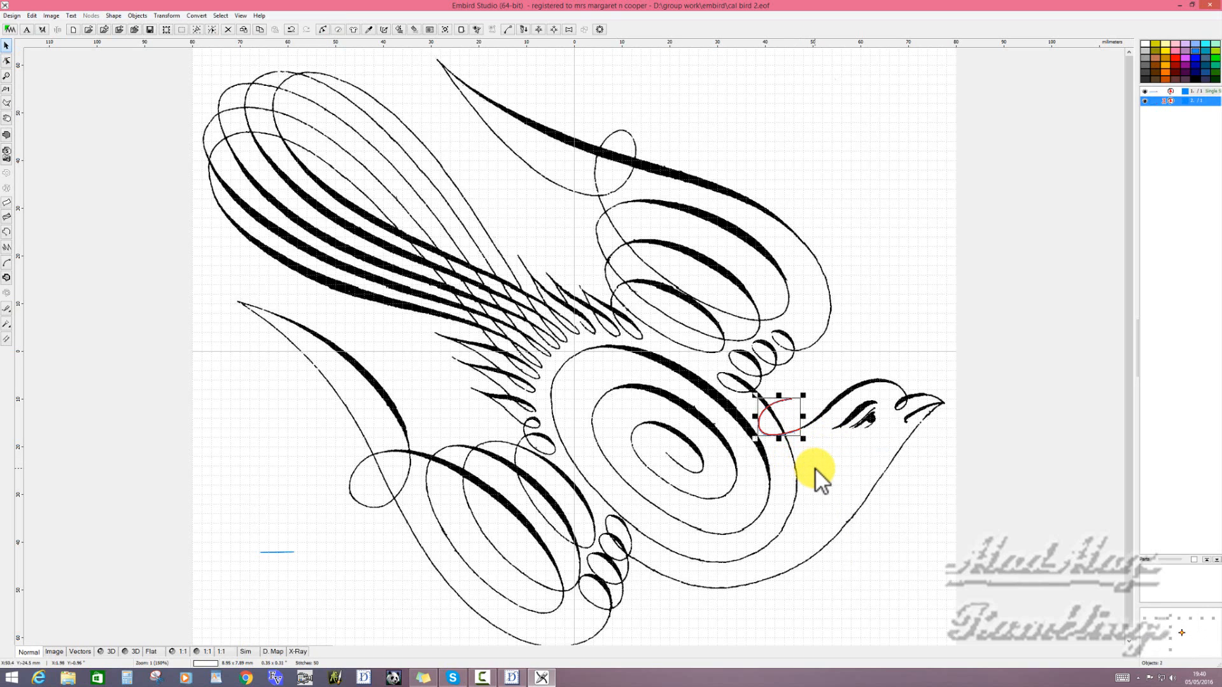
left_click(809, 469)
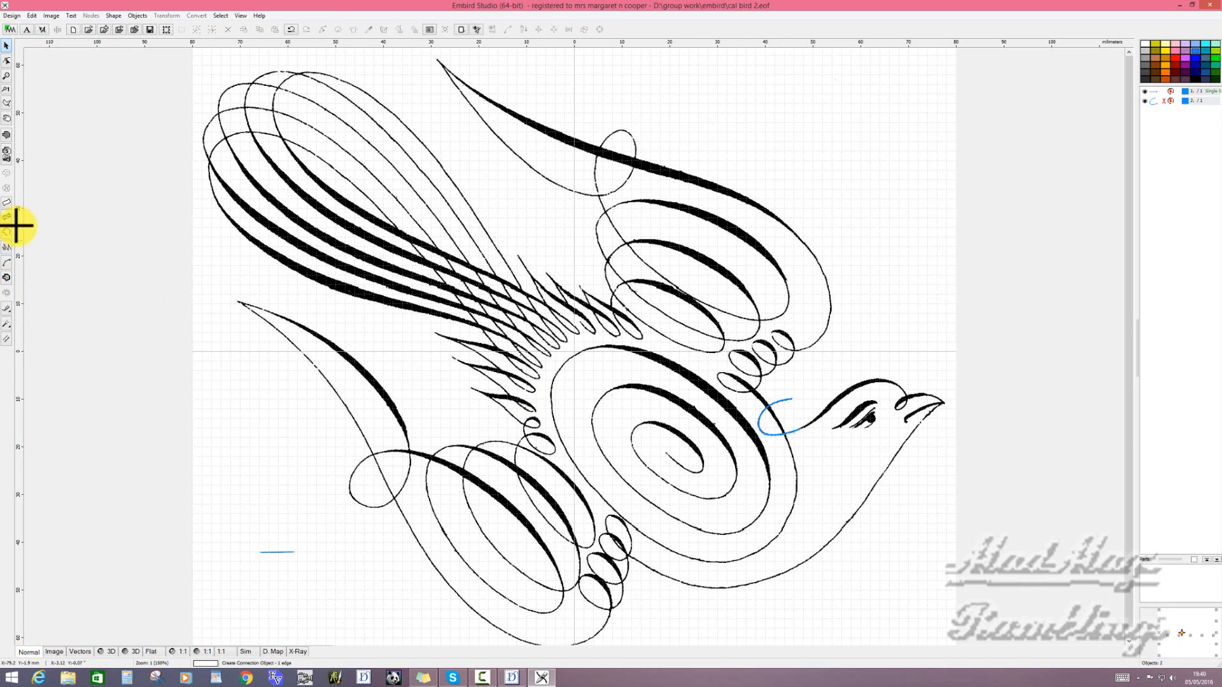
- Trace the thick stroke over the bird's head as a two-edged column object, placing node pairs from the curl's end towards the beak
left_click(8, 205)
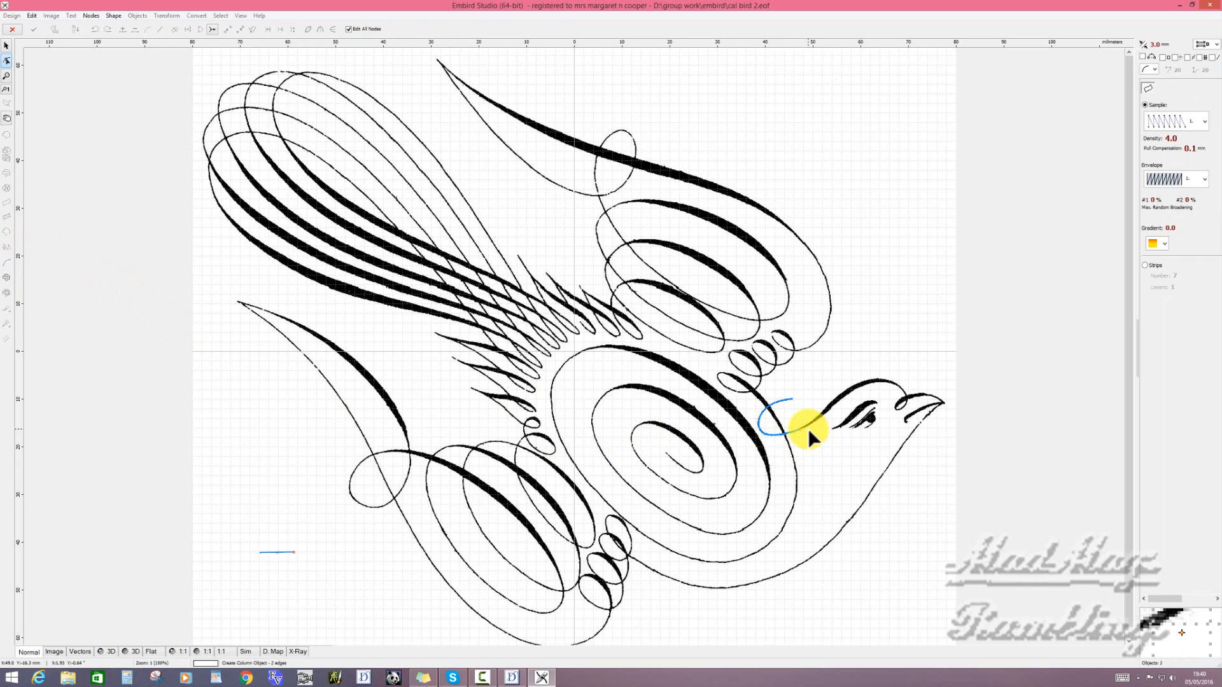
left_click(808, 429)
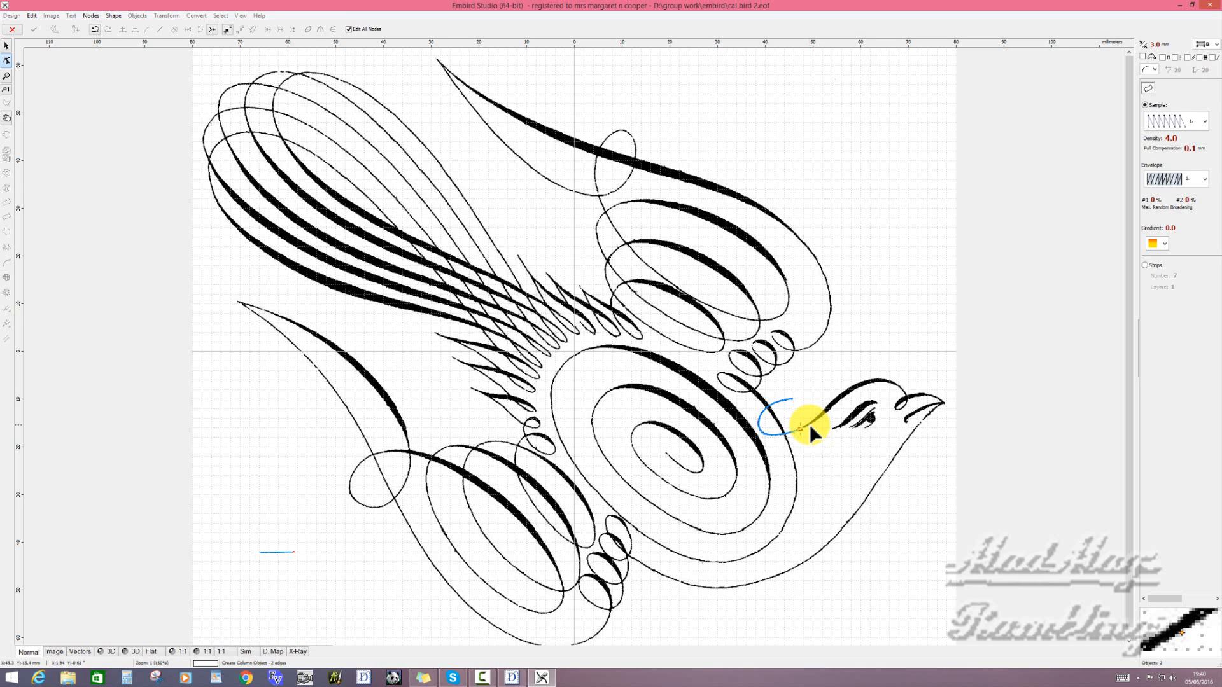
left_click(809, 424)
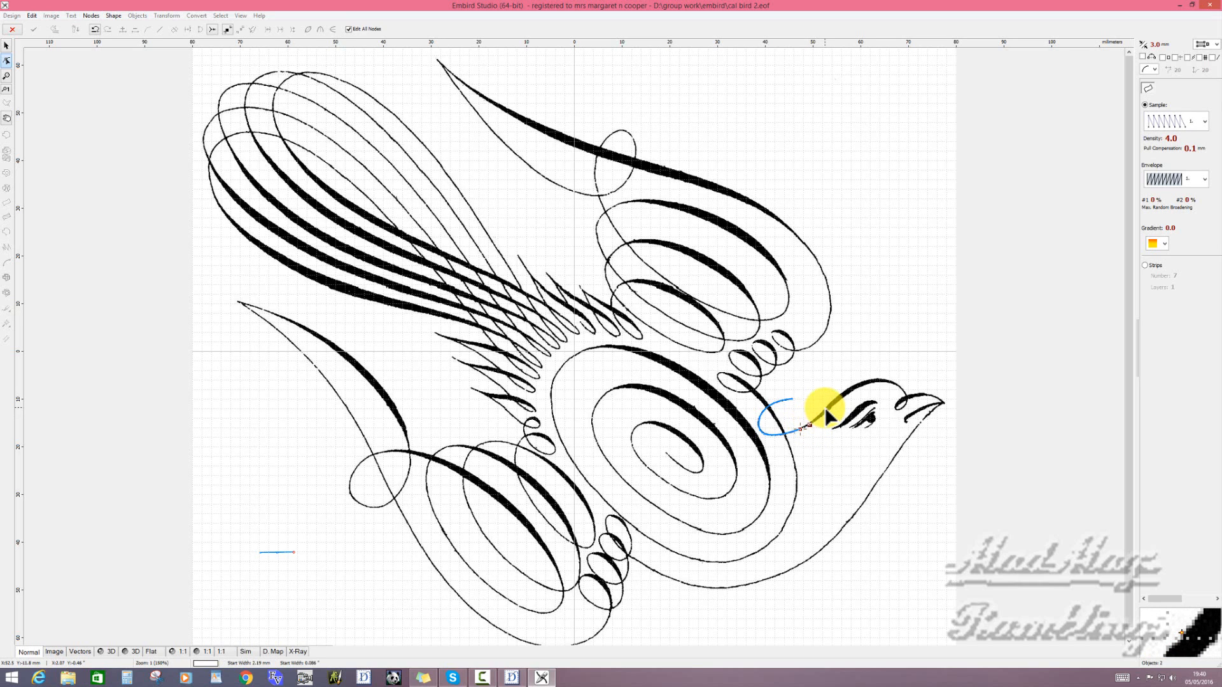
left_click(825, 411)
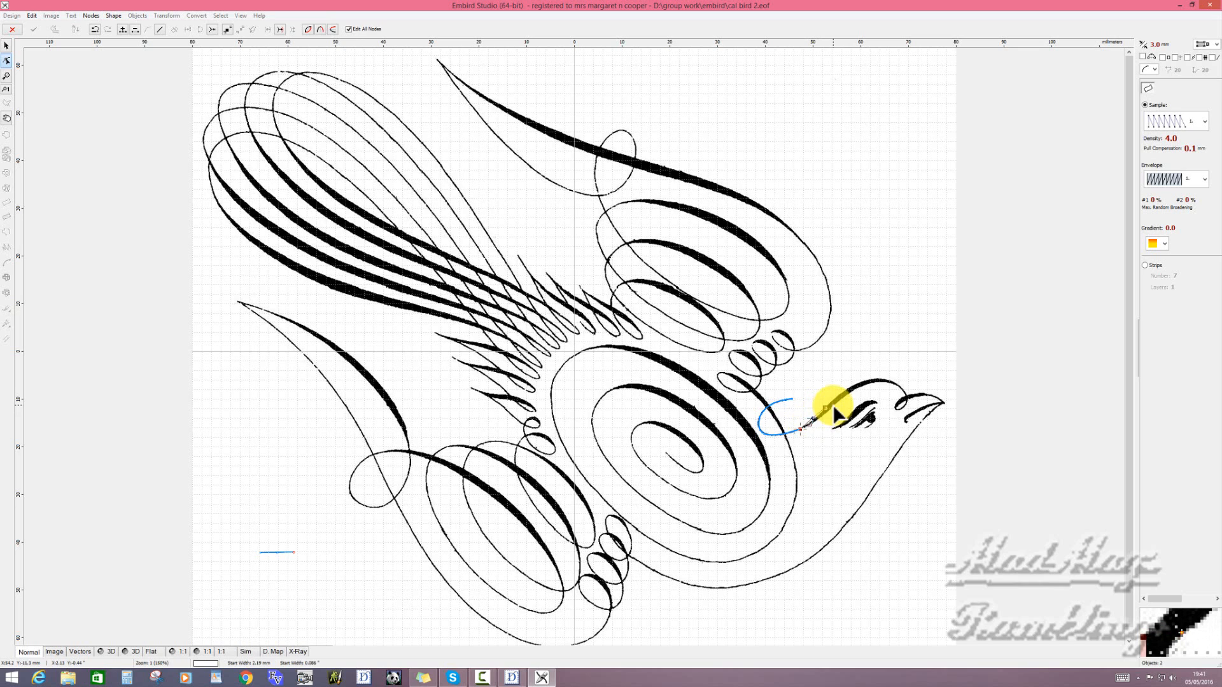
left_click(834, 414)
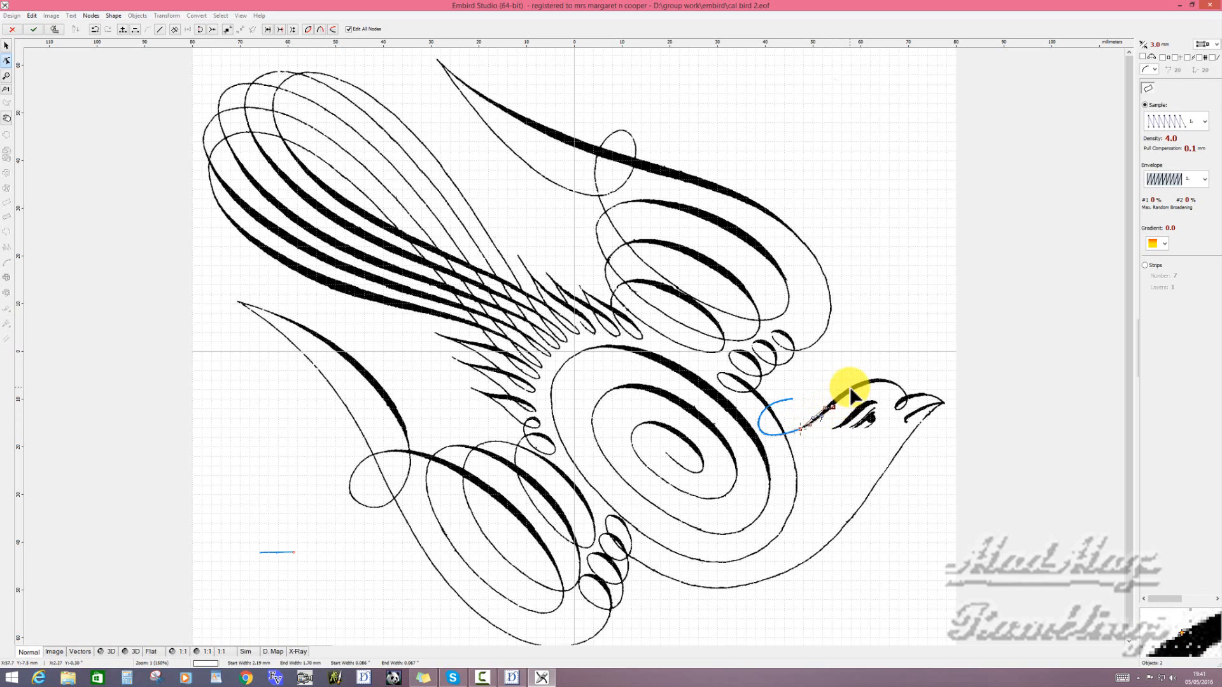
left_click(850, 395)
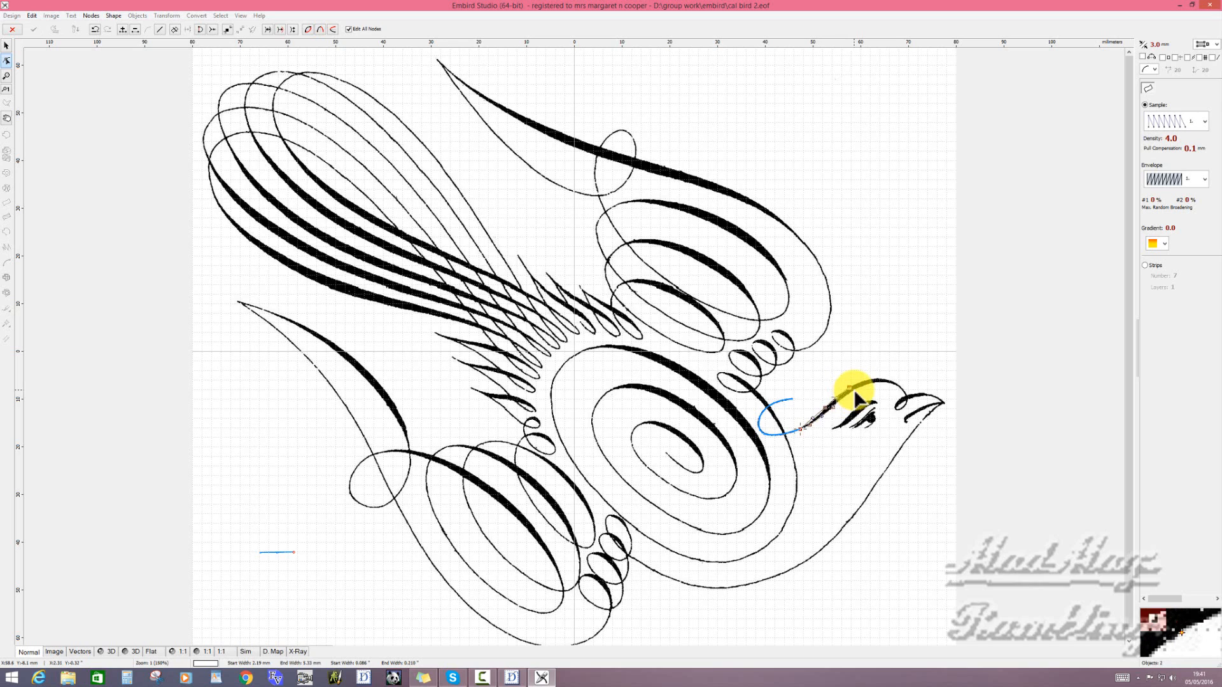
left_click(860, 385)
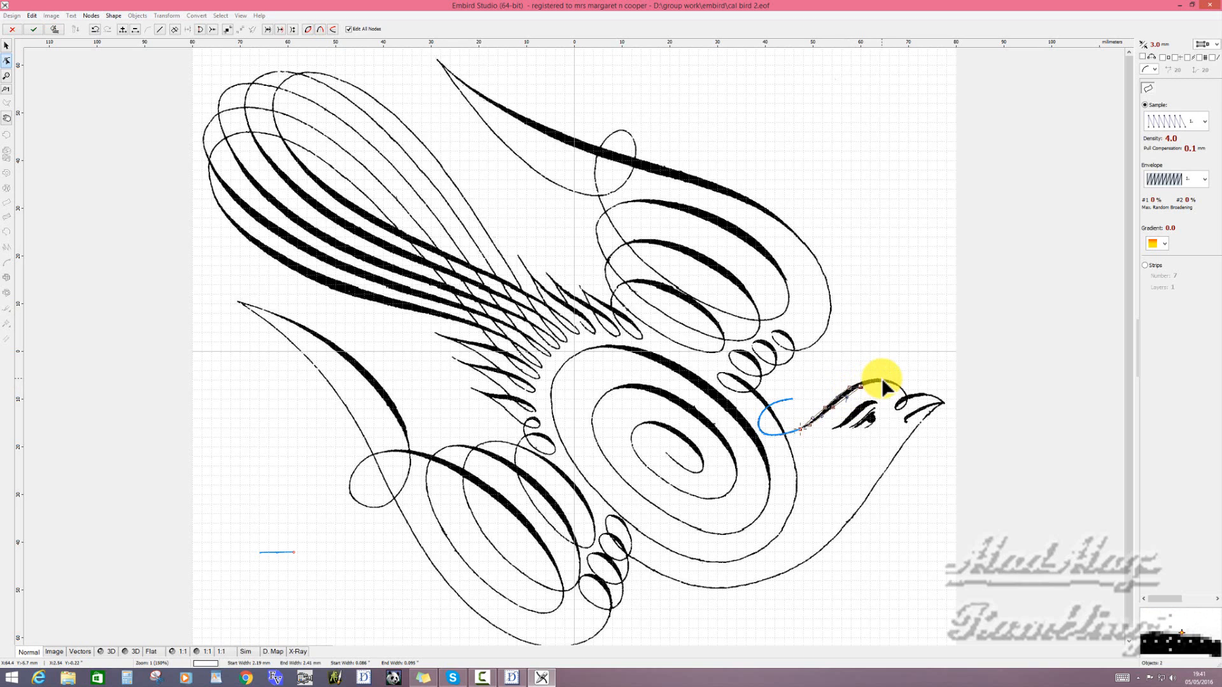
left_click(883, 381)
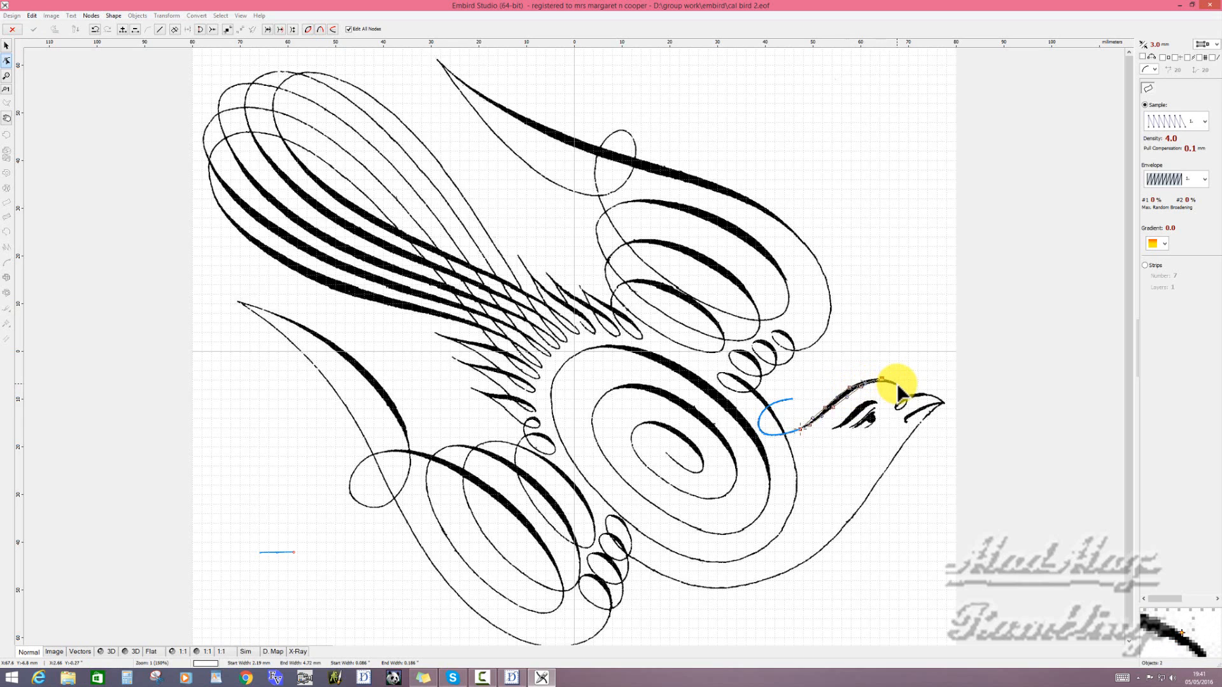
left_click(897, 384)
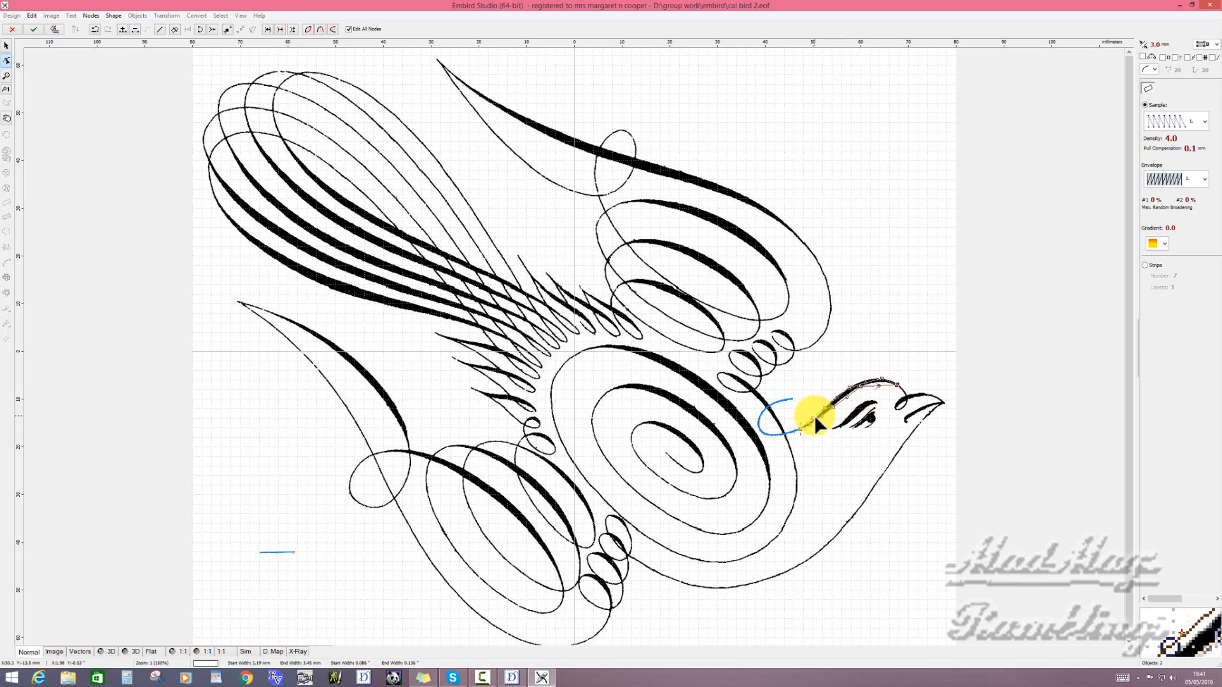
- Reshape both edges of the head column so its curves follow the thick stroke from the neck curl to the crown
scroll(849, 445, "up", 2)
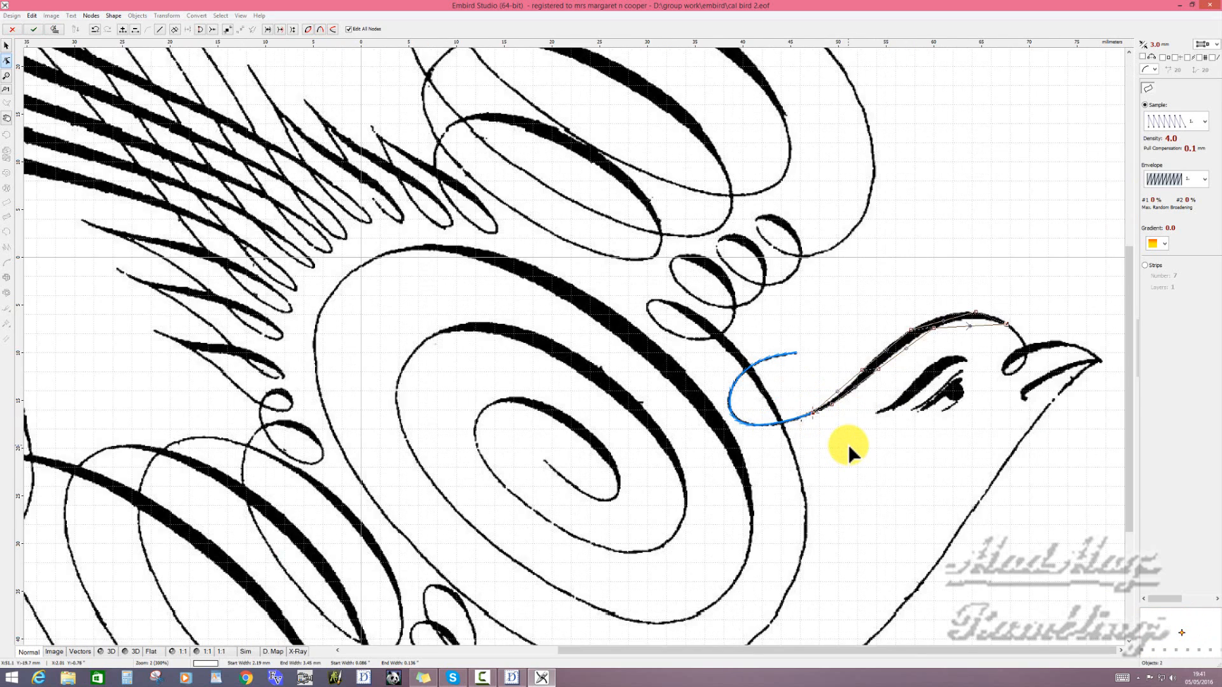
scroll(847, 444, "up", 1)
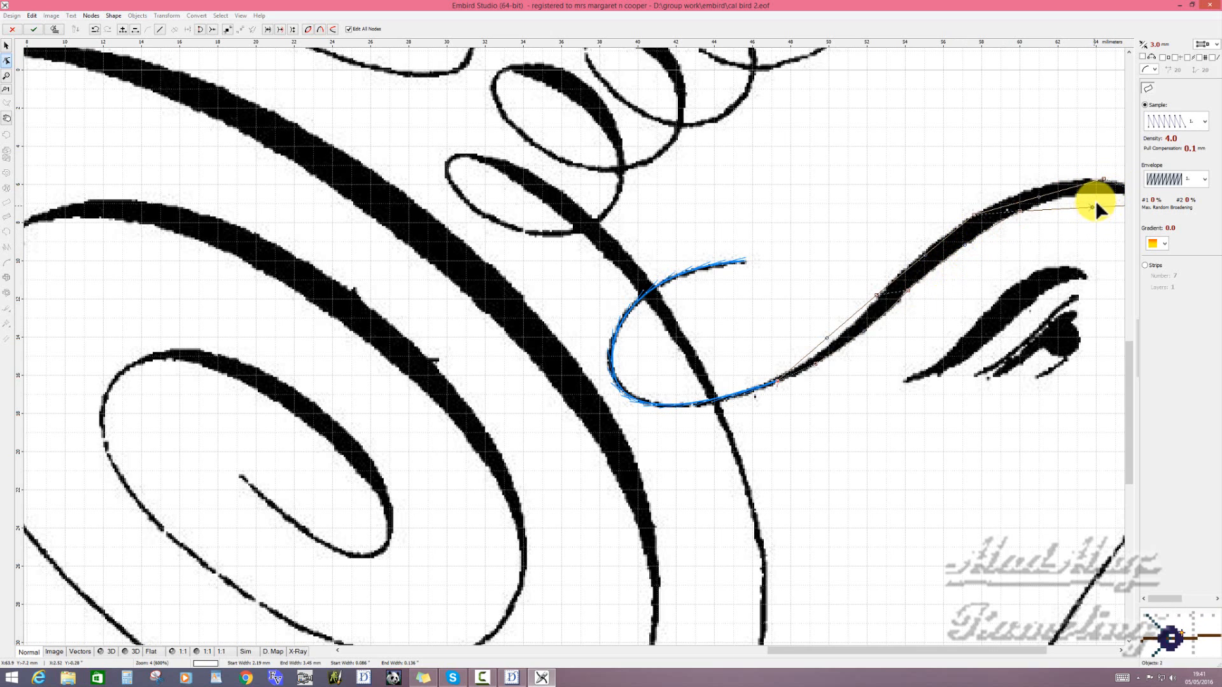
left_click_drag(1094, 203, 1097, 193)
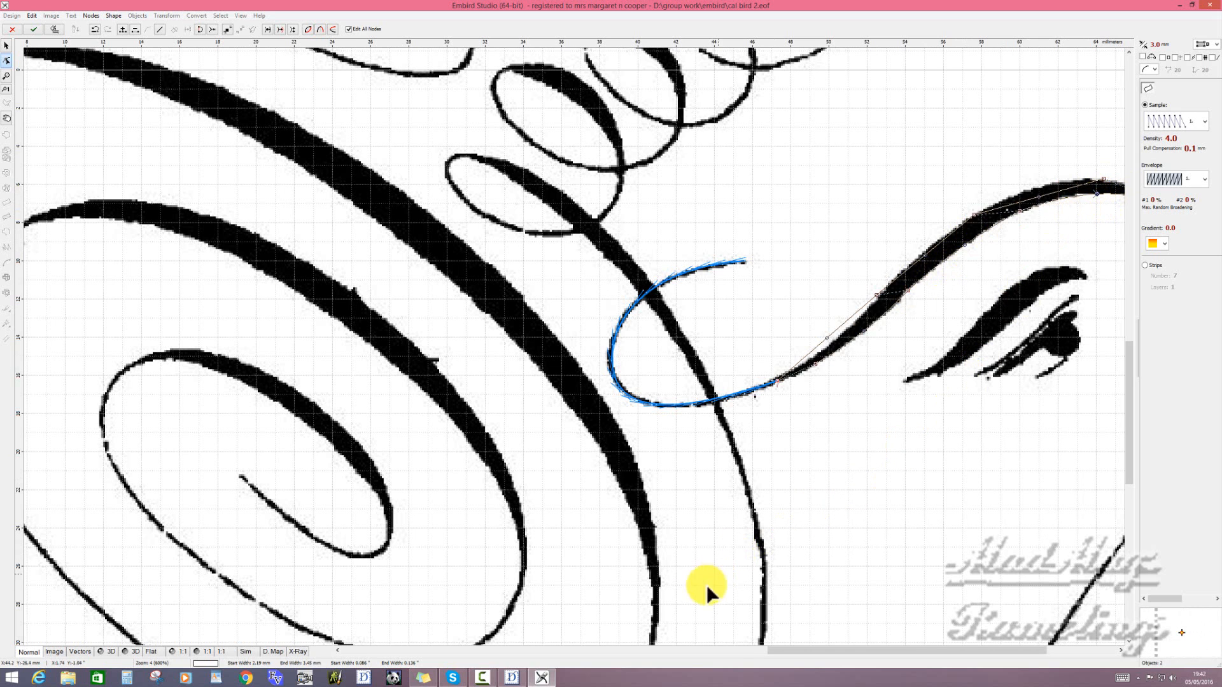
left_click_drag(768, 649, 827, 651)
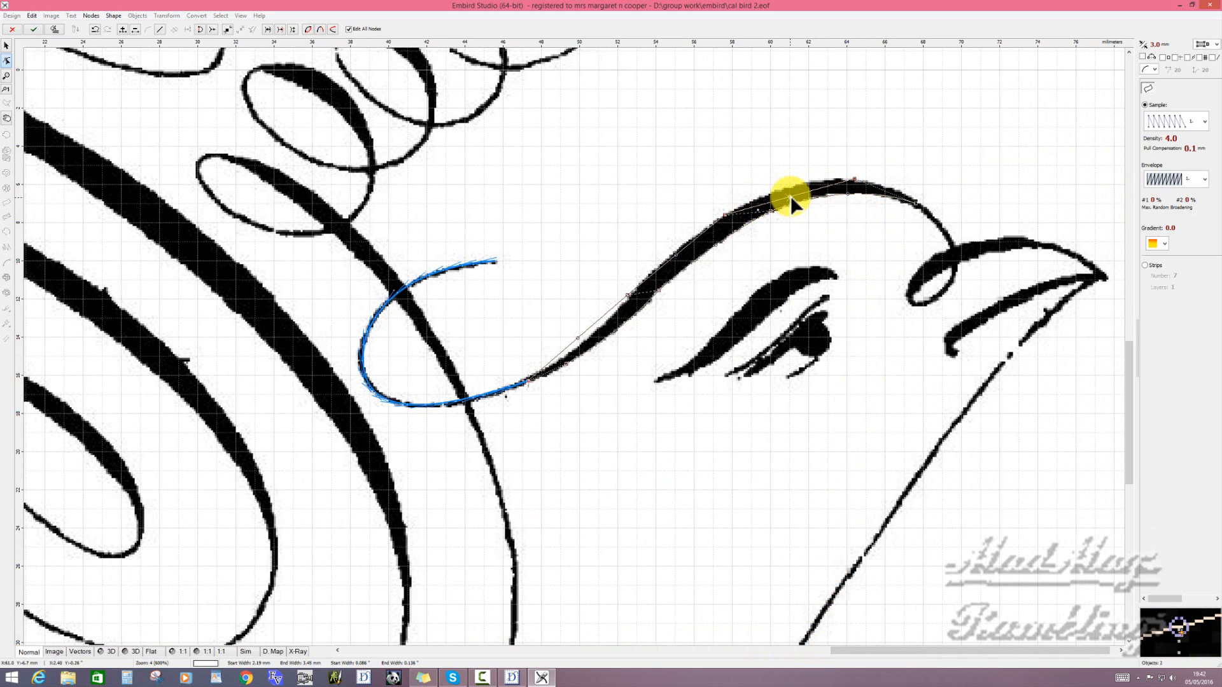
left_click_drag(791, 196, 789, 187)
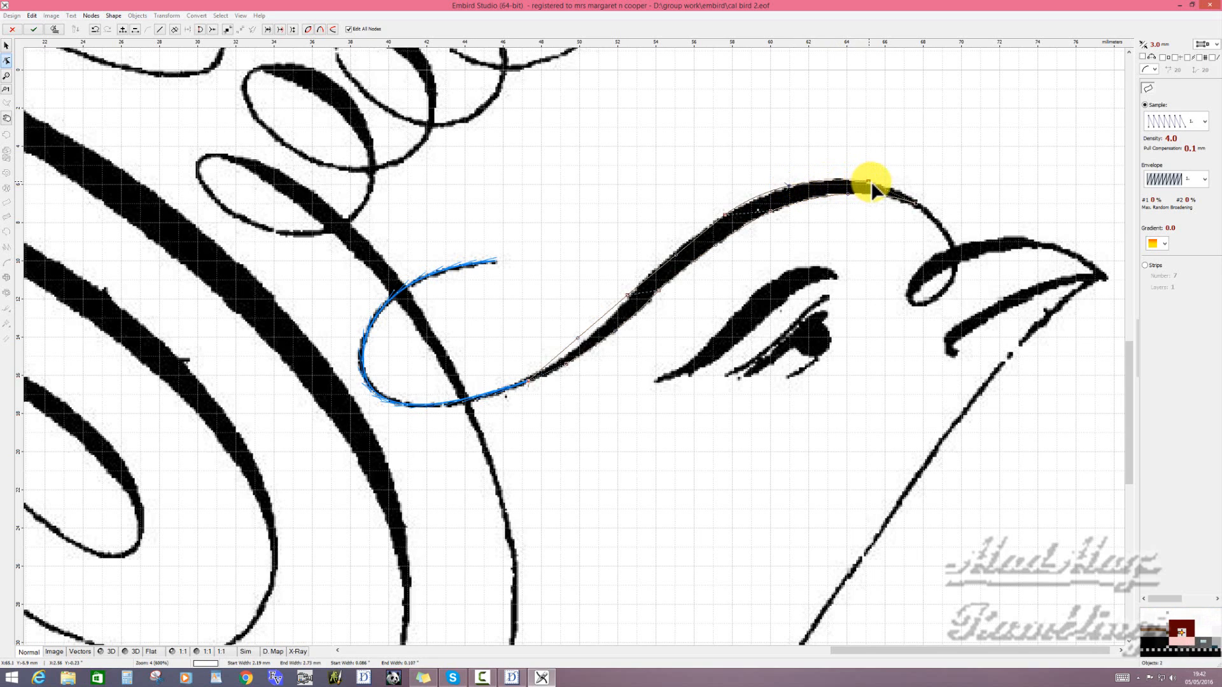
left_click_drag(871, 182, 895, 188)
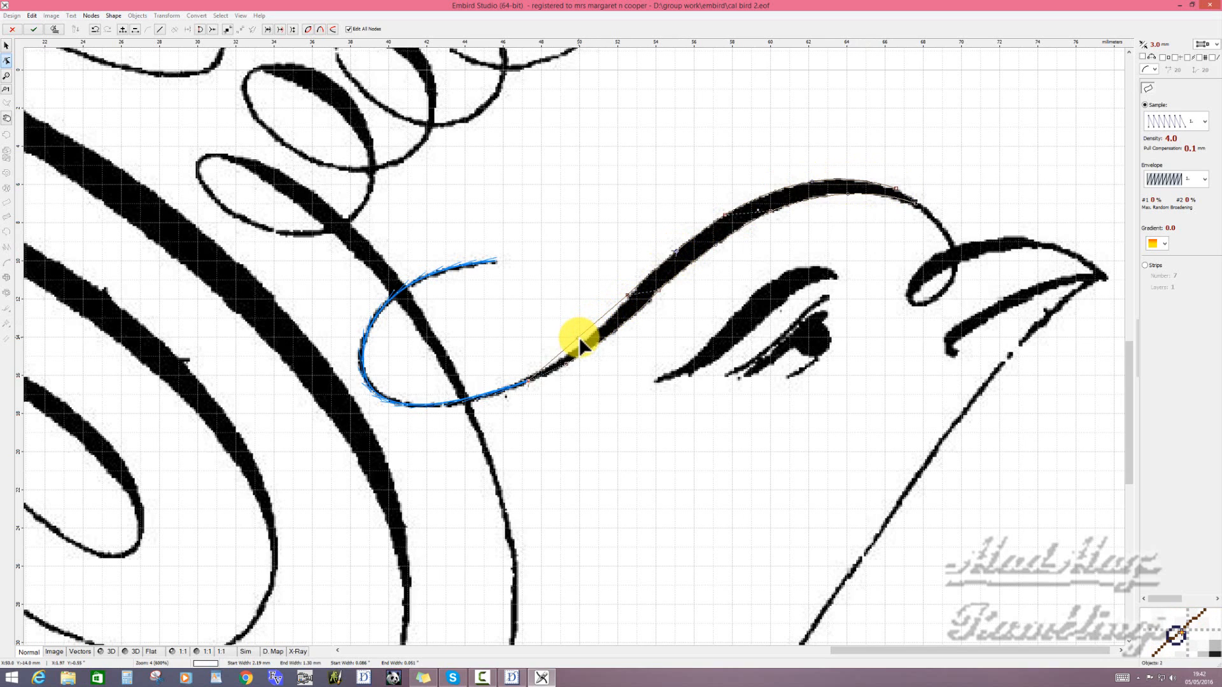
left_click_drag(579, 337, 591, 334)
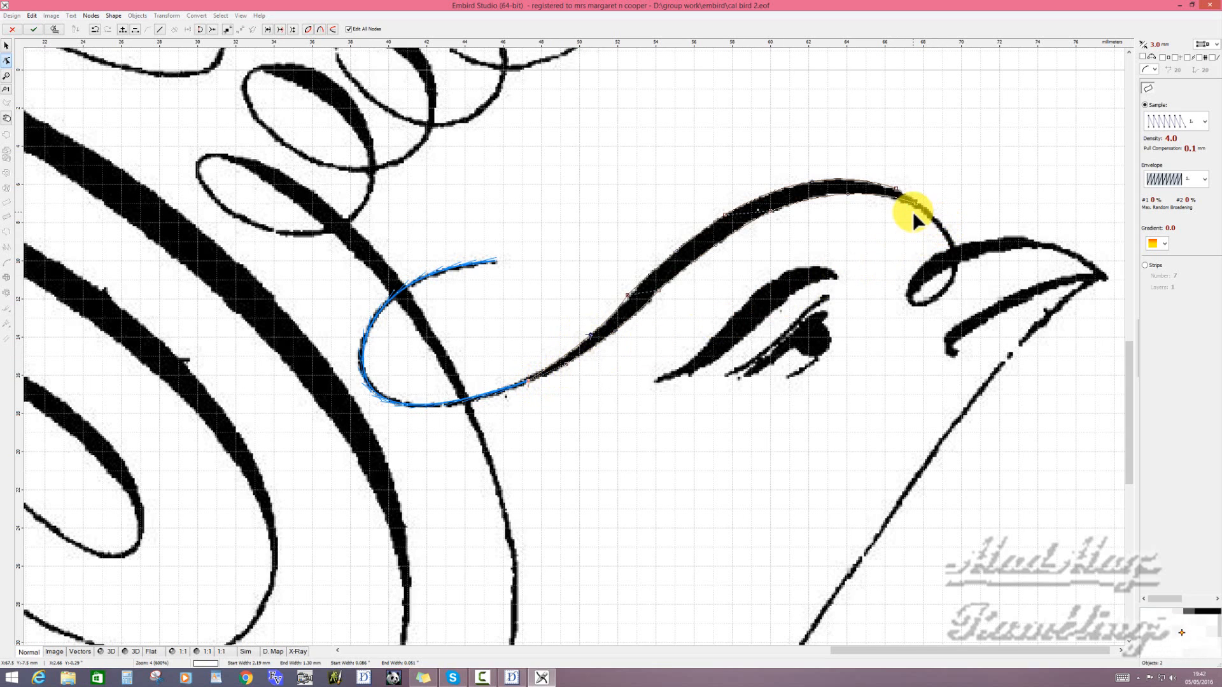
- Adjust the edge near the head column's beak end and generate the column's stitches
left_click(895, 187)
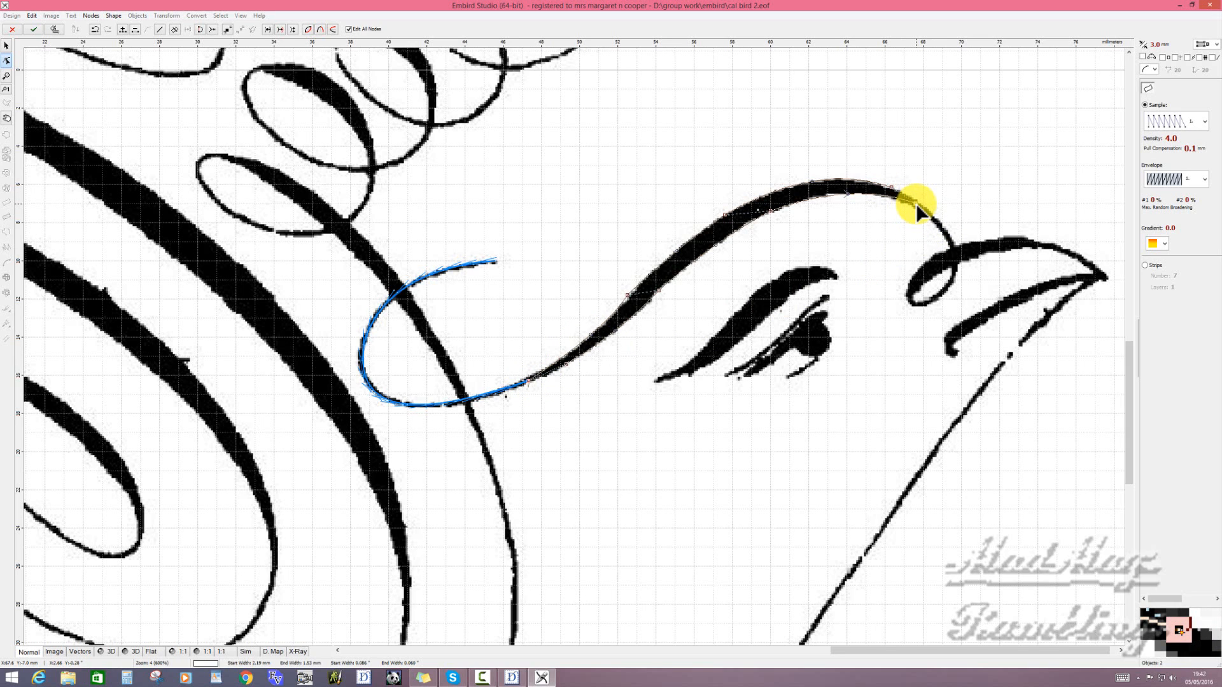
right_click(916, 205)
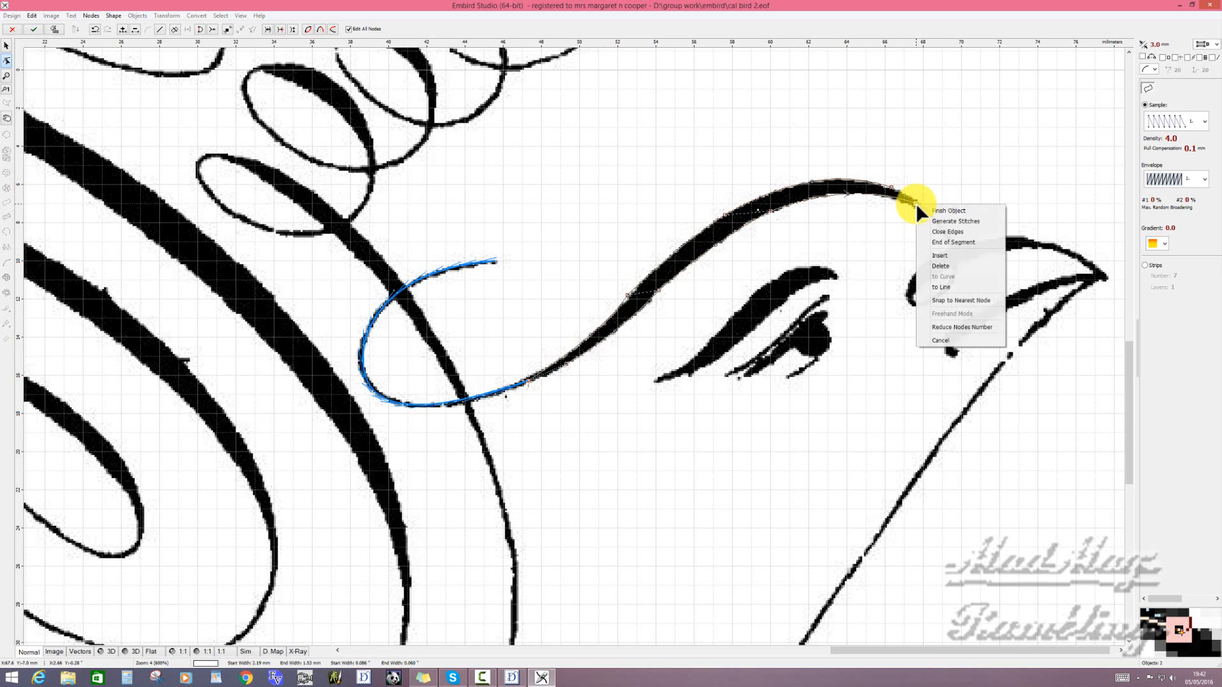
left_click(947, 221)
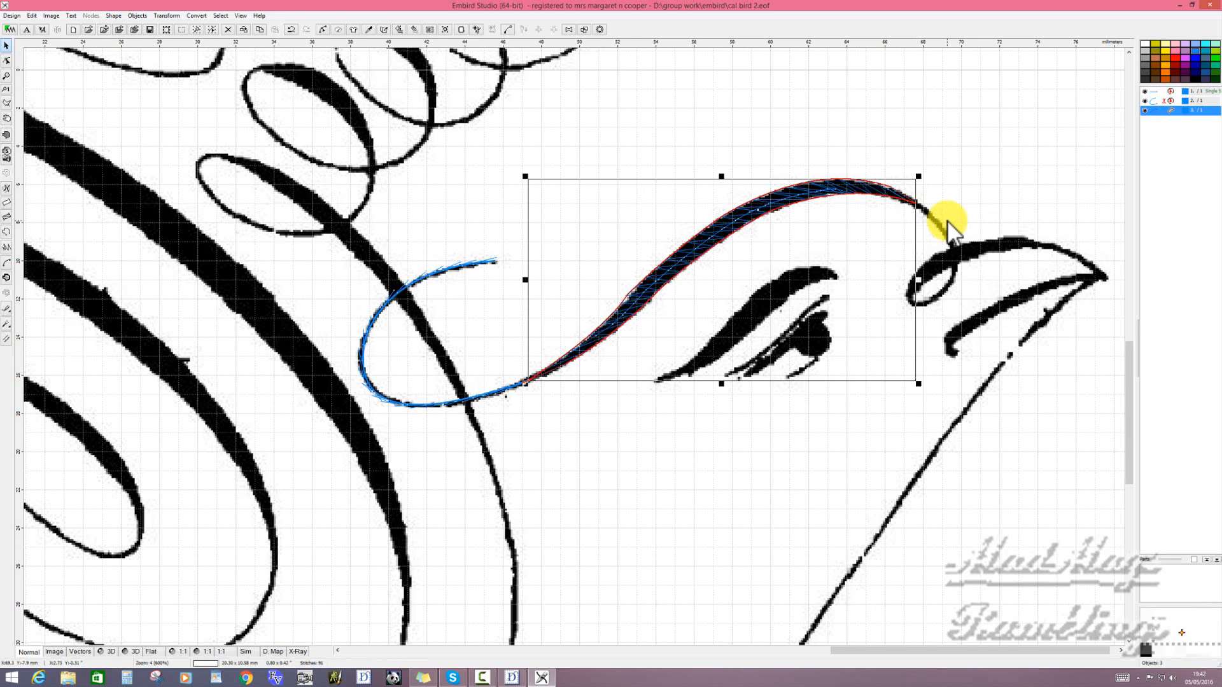
- Preview the design at 1:1 scale and return to the normal view
left_click(182, 652)
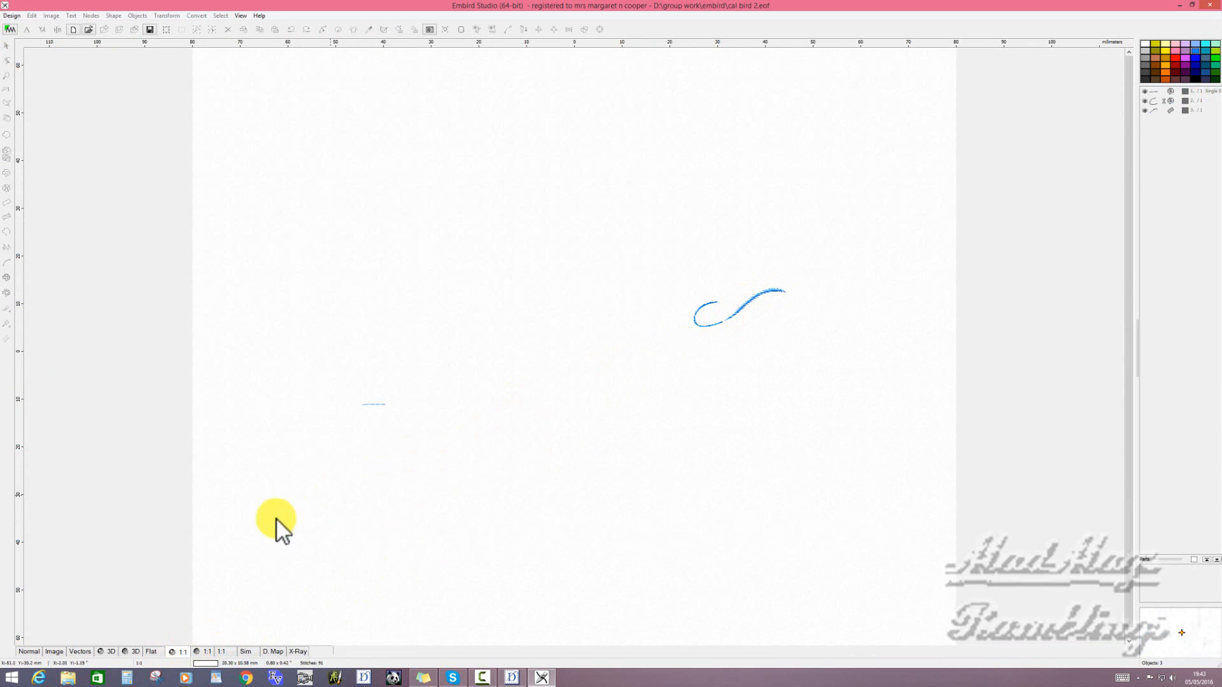
left_click(28, 652)
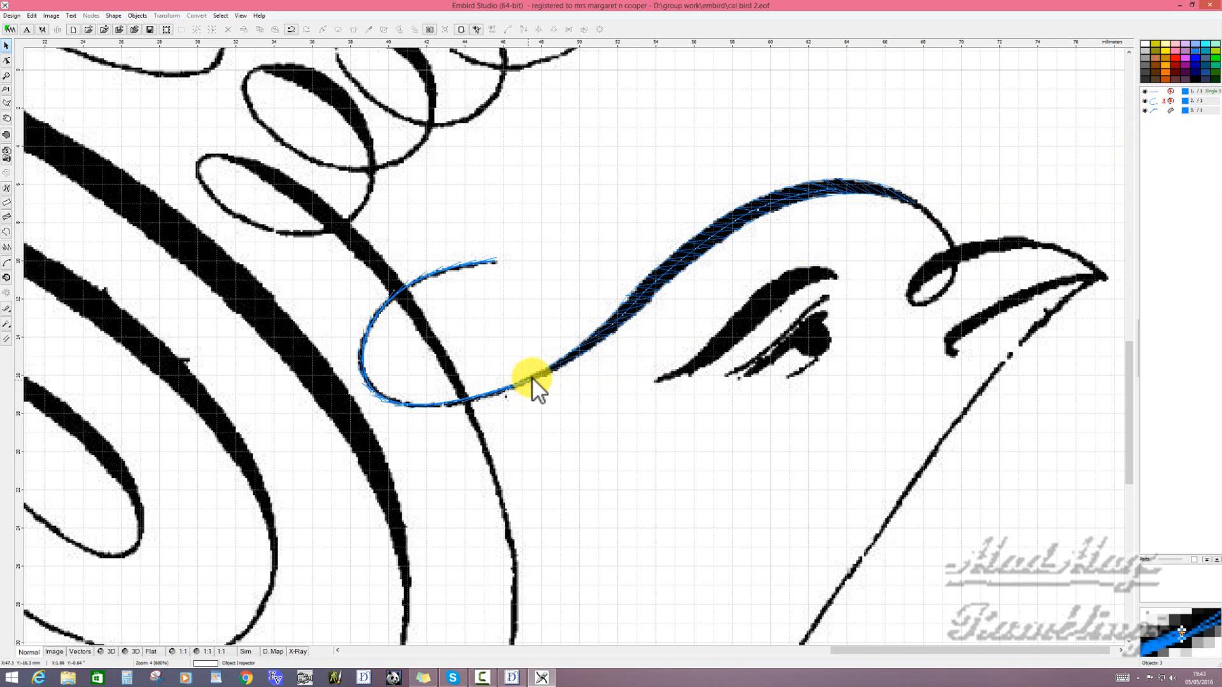
left_click(1162, 101)
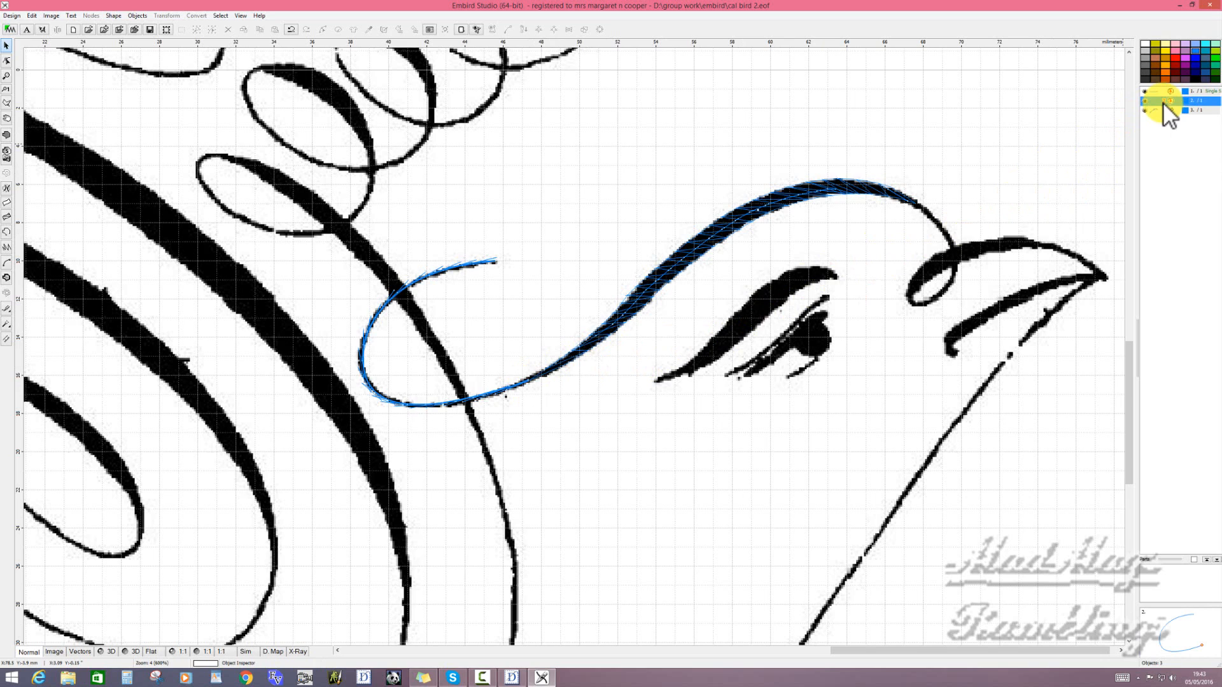
right_click(1162, 102)
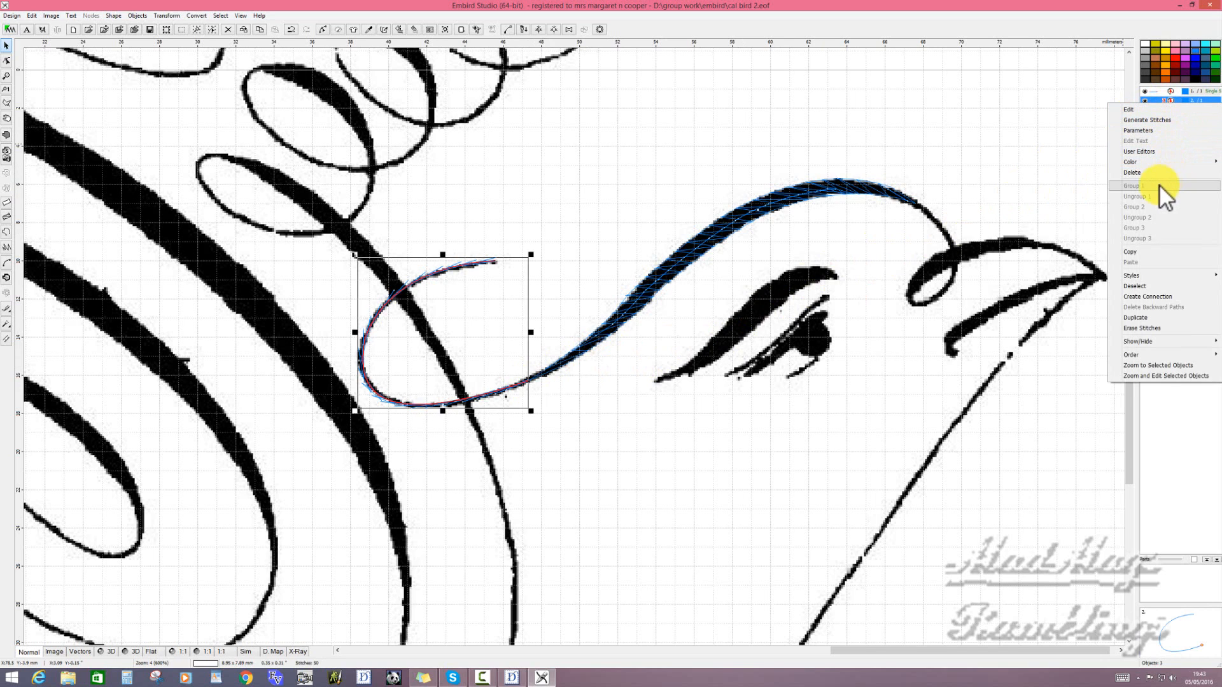
left_click(1070, 146)
left_click(1070, 146)
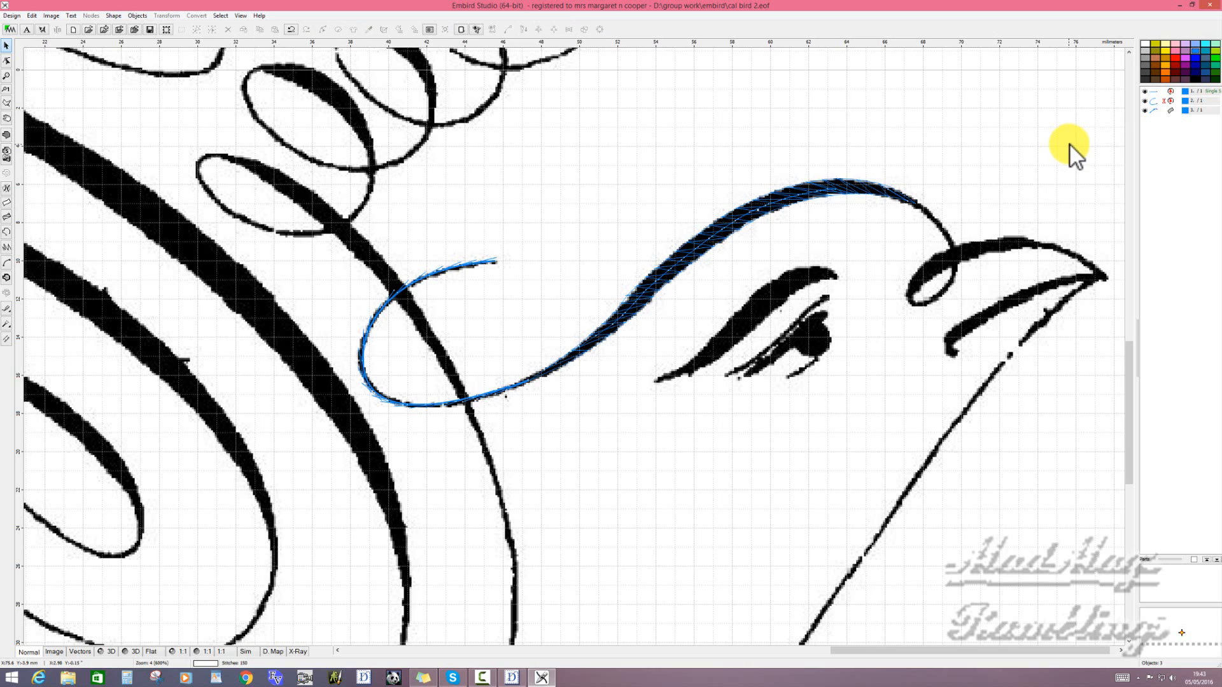
- Delete the stray straight Single Stitch line object from the design
left_click(1154, 90)
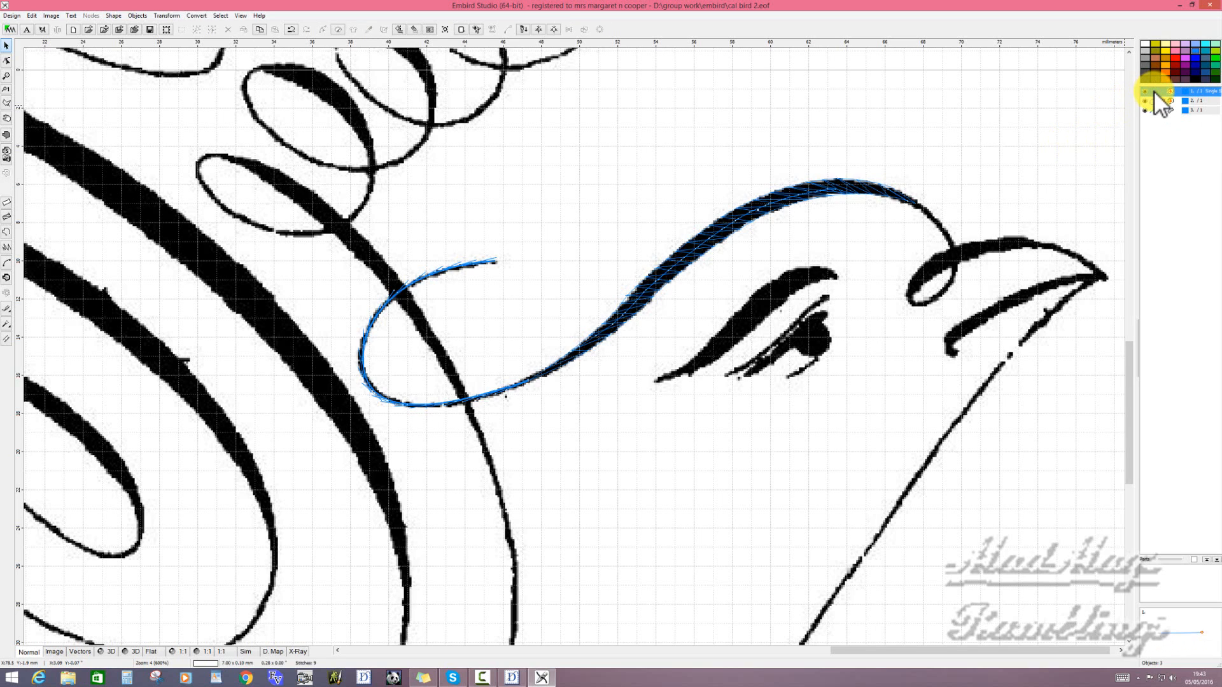
right_click(1154, 91)
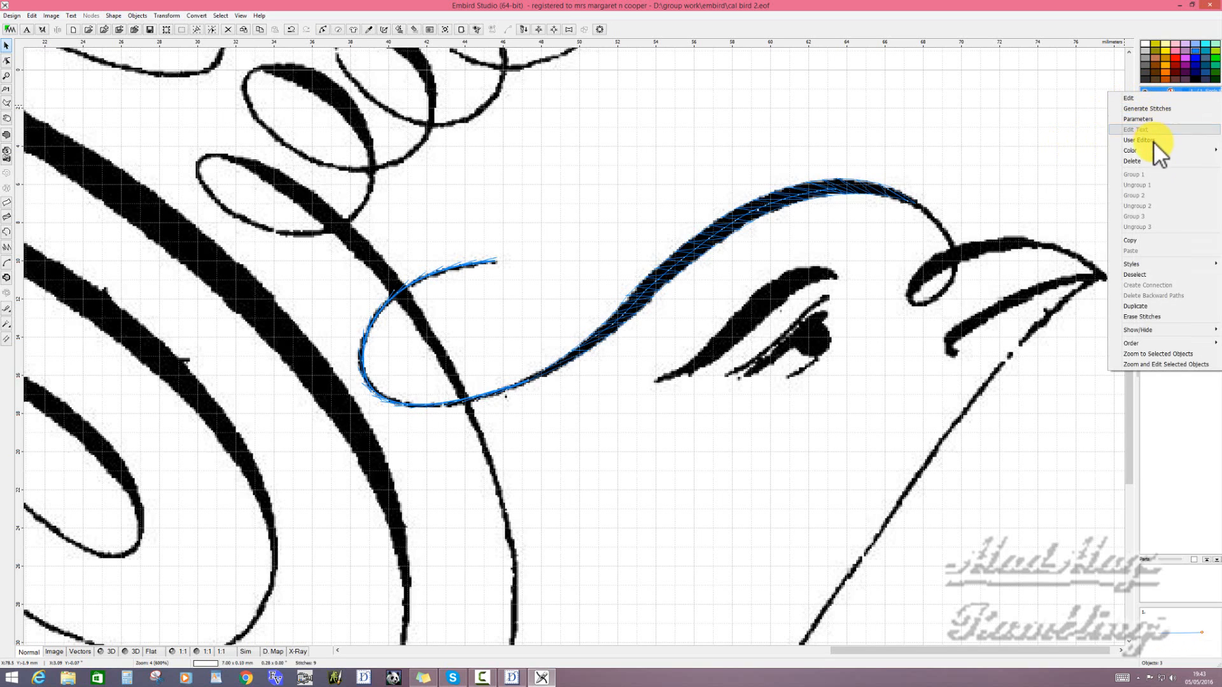
left_click(1152, 160)
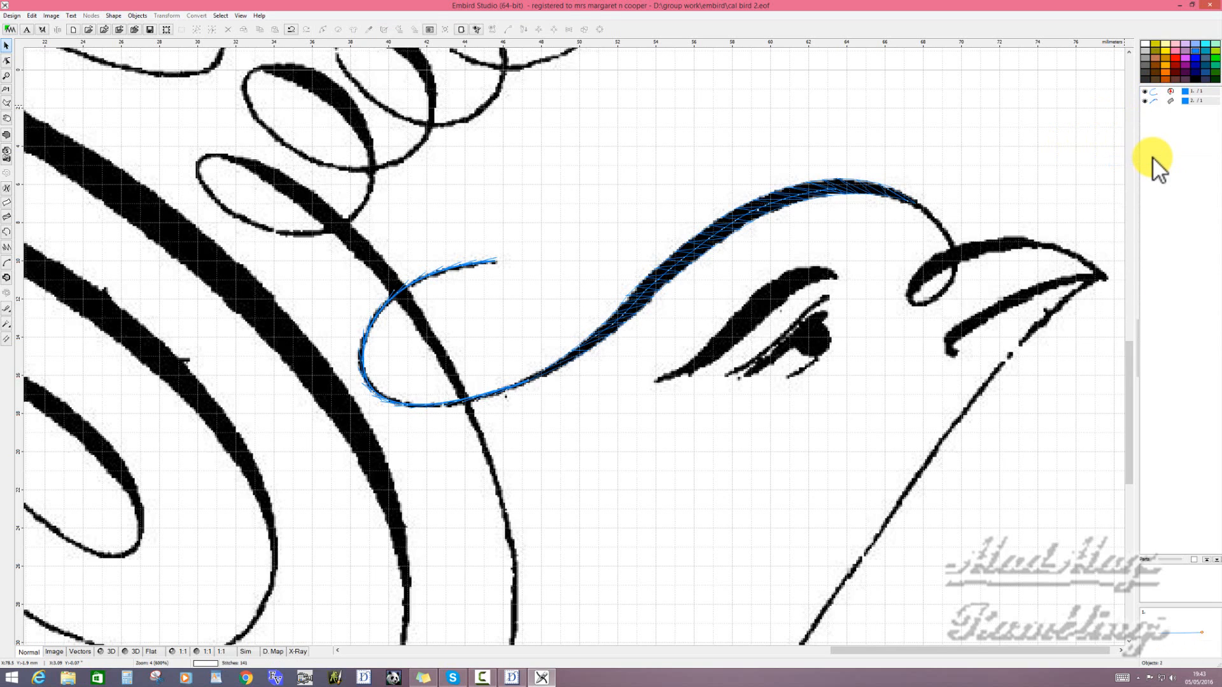
left_click(1156, 101)
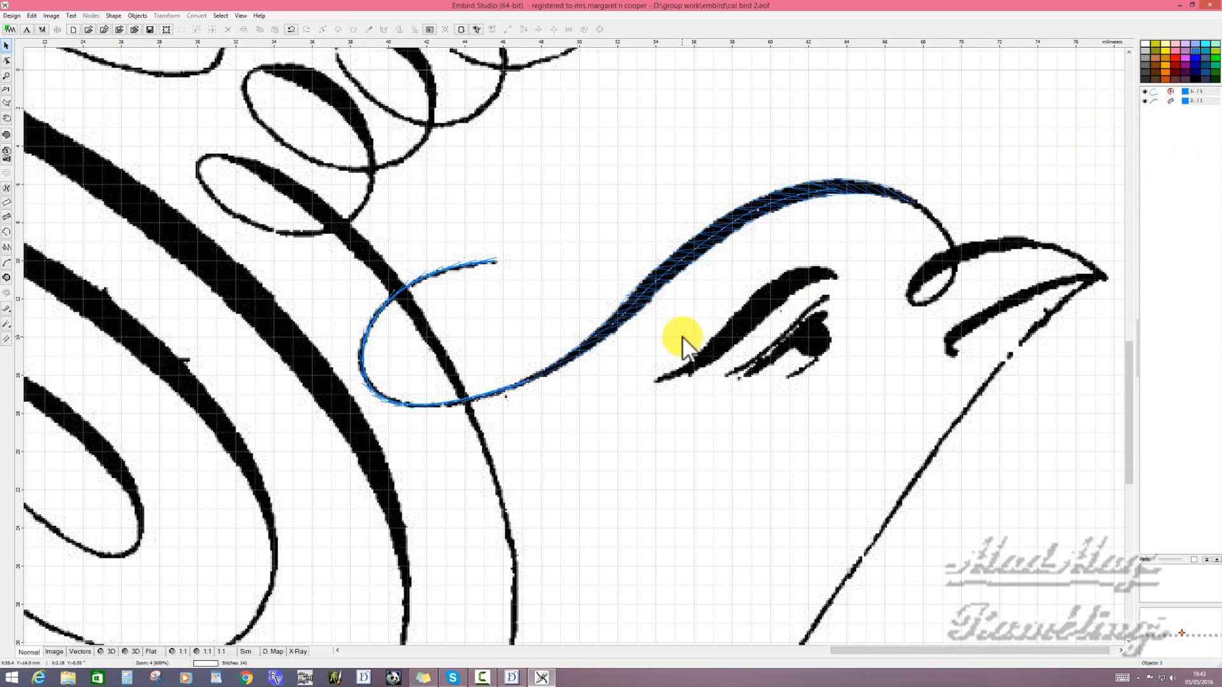
- Trace the thin curve from the head column's end around the loop above the beak as a Sketch outline and generate its stitches
left_click(7, 236)
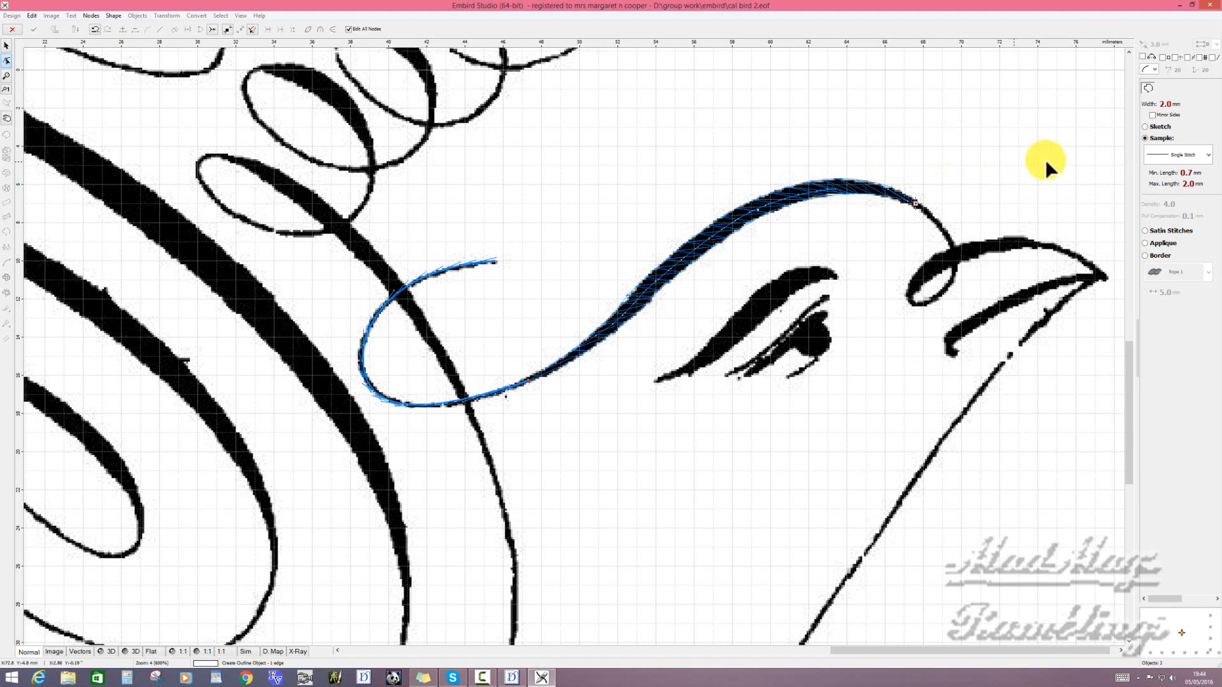
left_click(1145, 127)
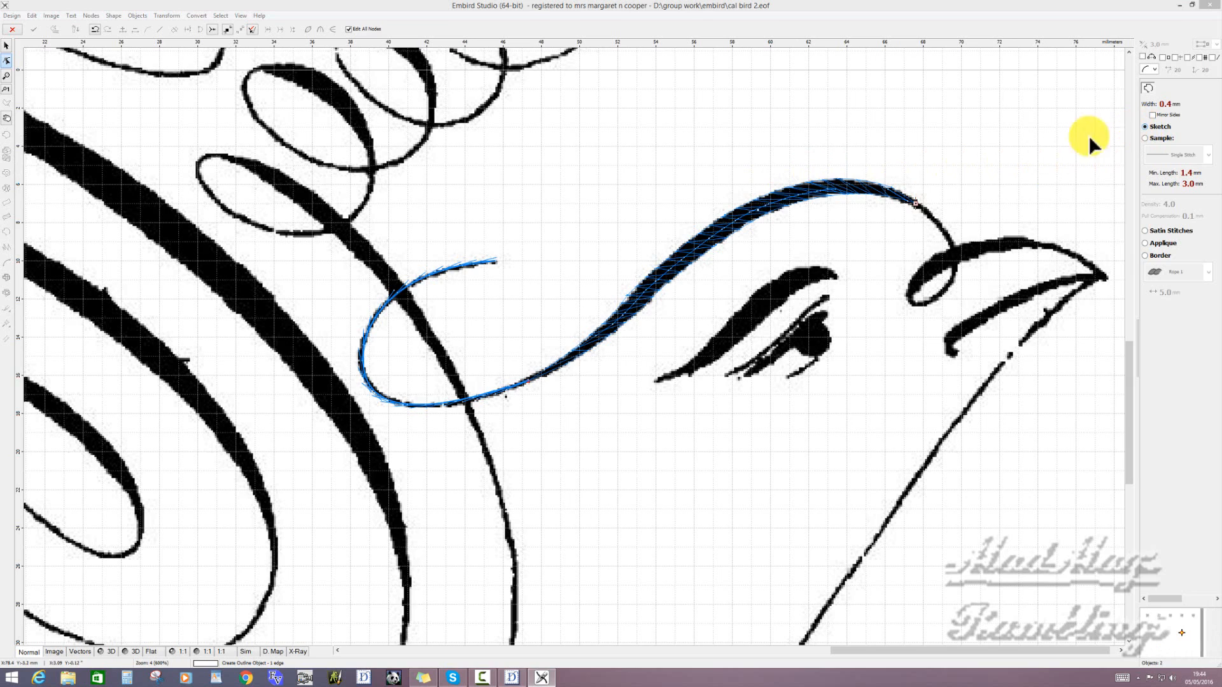
left_click(955, 252)
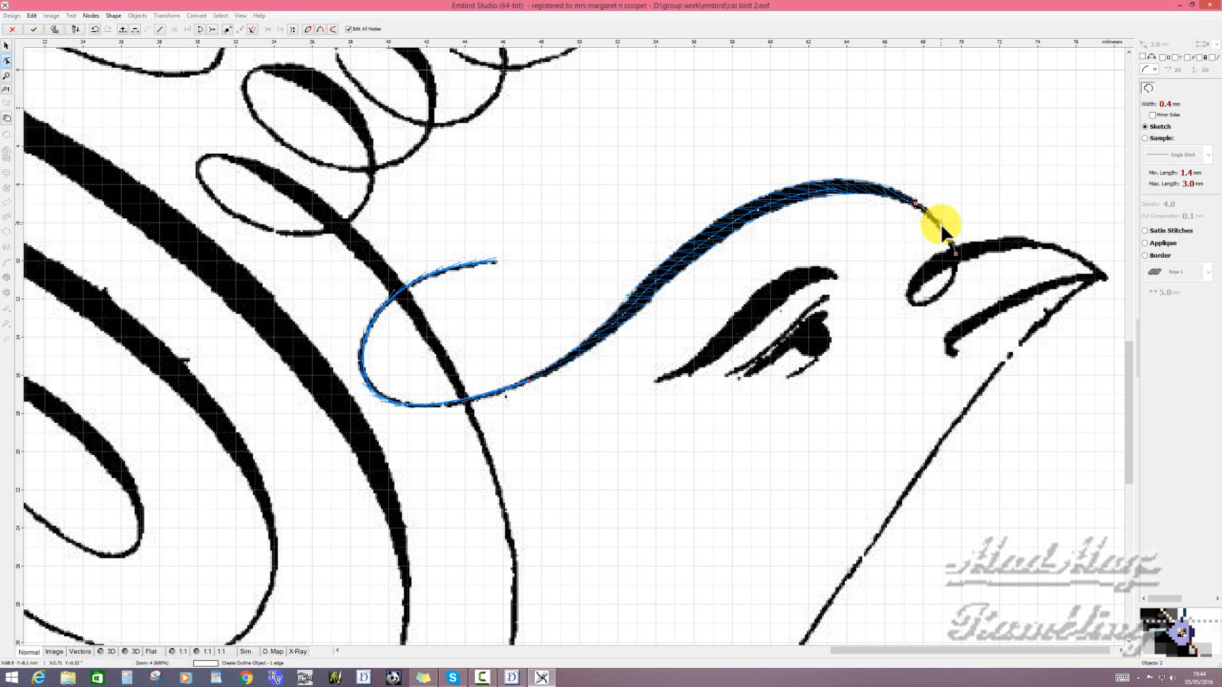
left_click(941, 224)
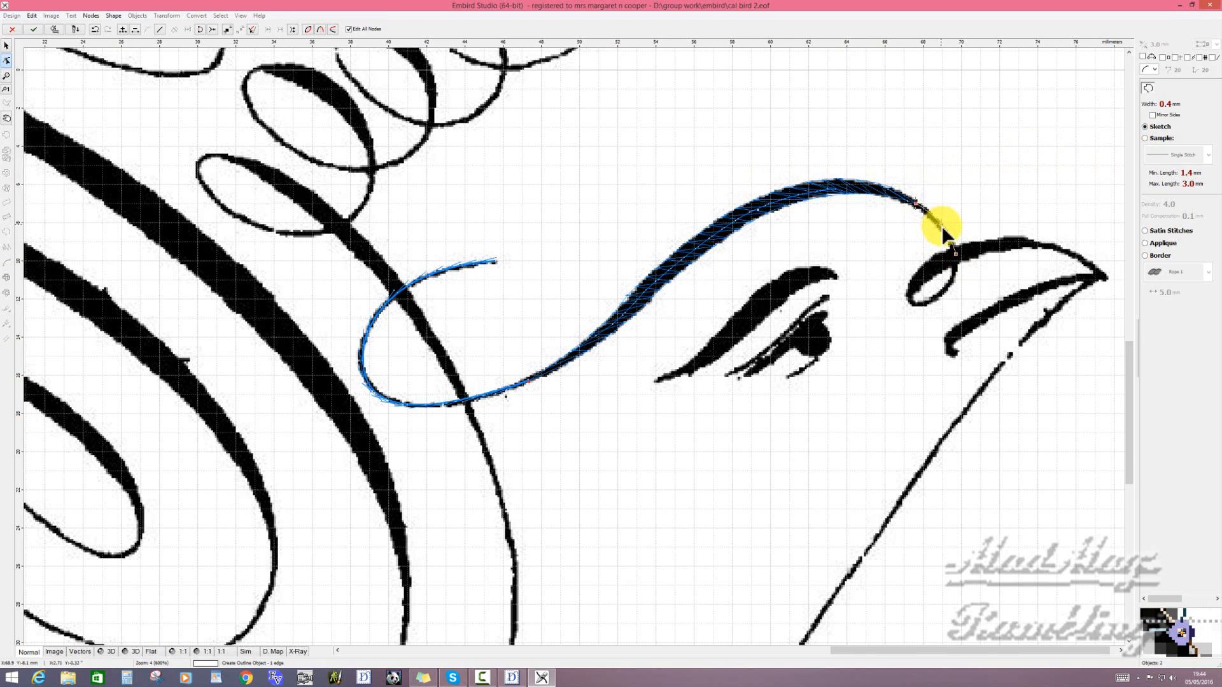
left_click(913, 303)
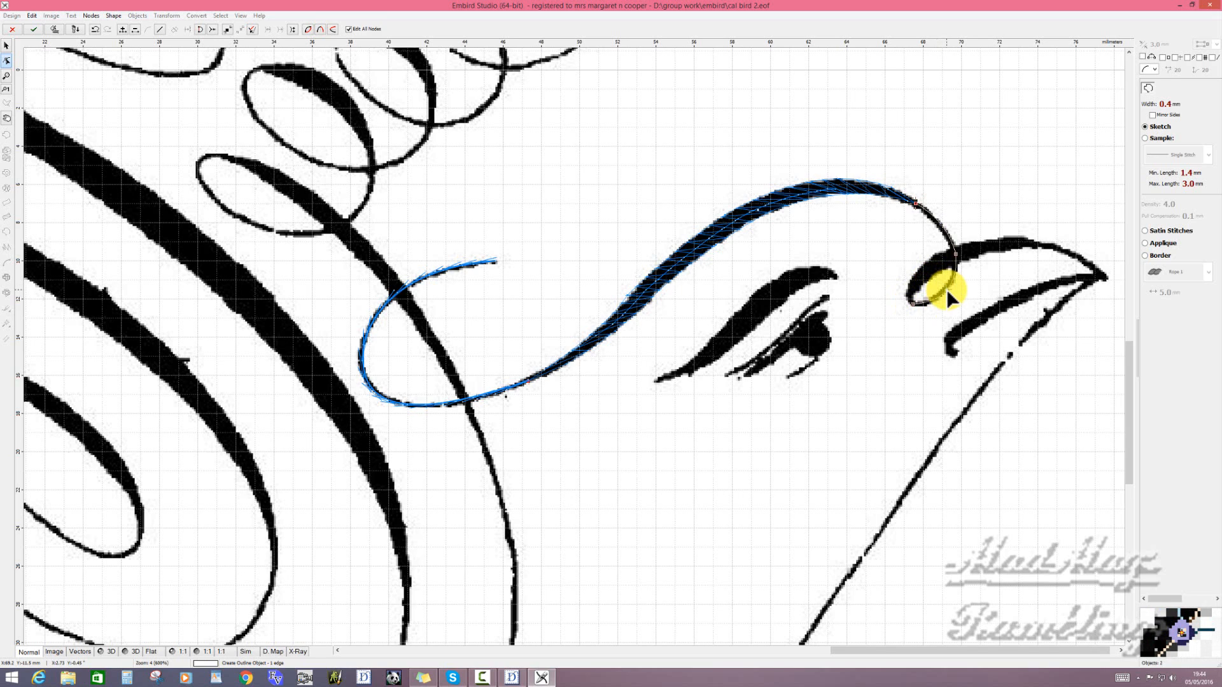
right_click(914, 304)
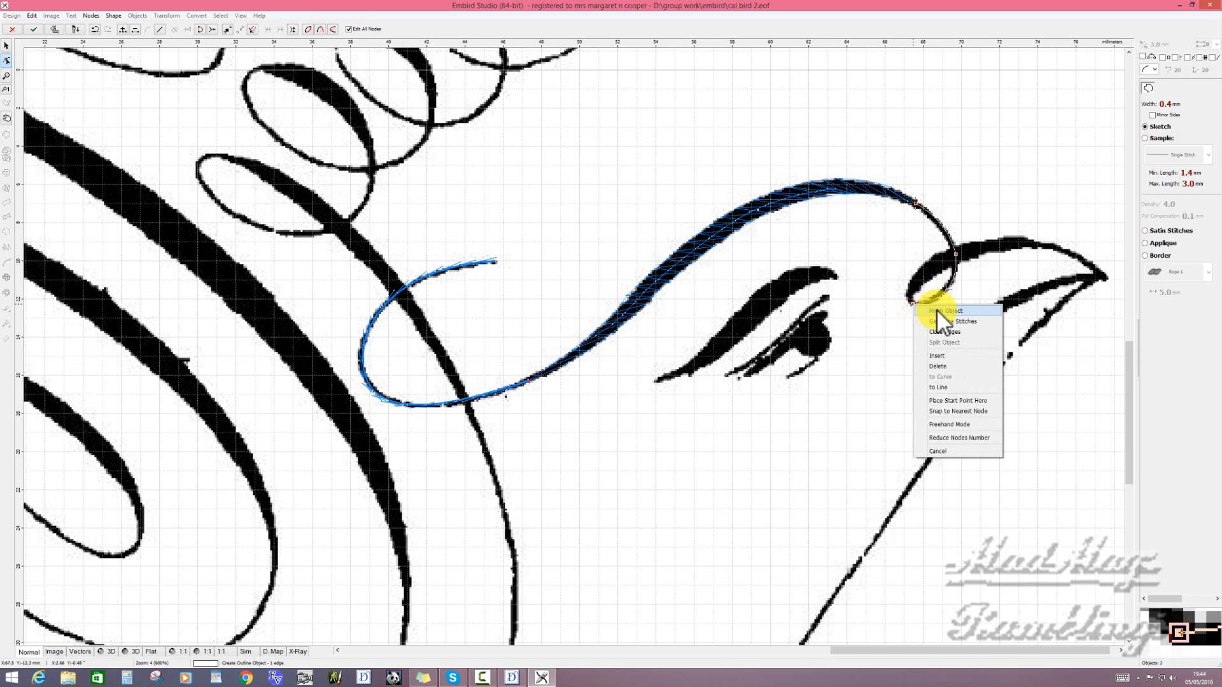
left_click(948, 321)
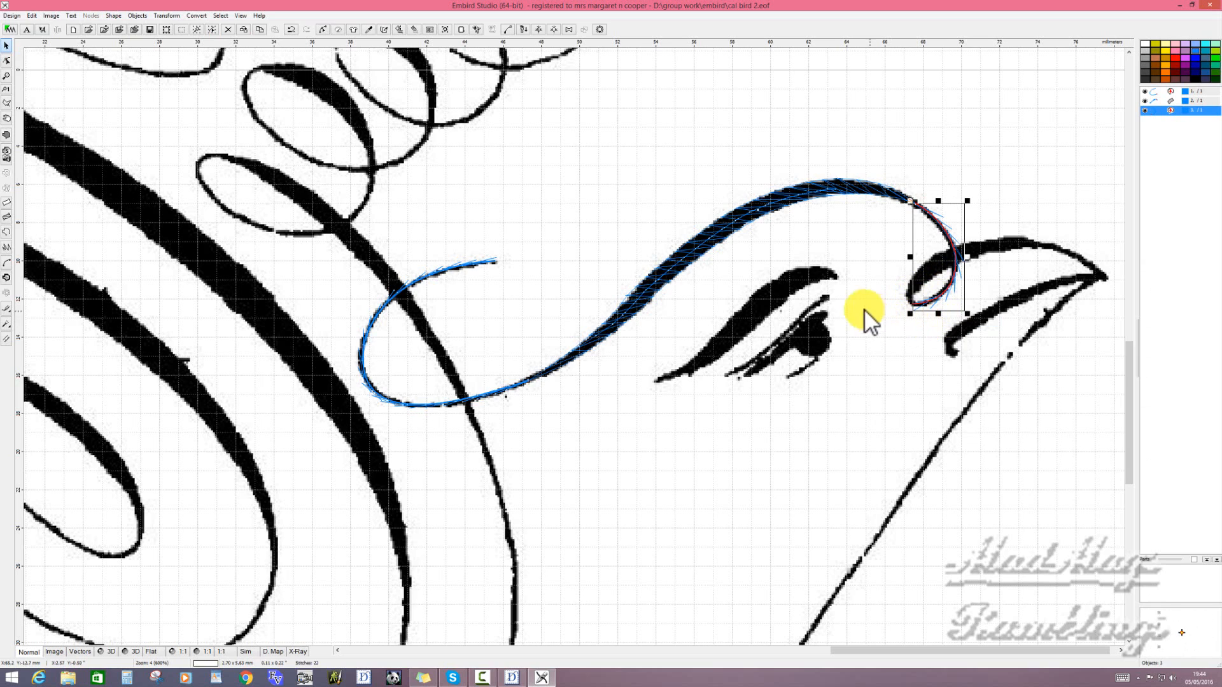
- Start a new column object with density 4.2 and place its first node pair at the lower end of the beak loop
left_click(9, 205)
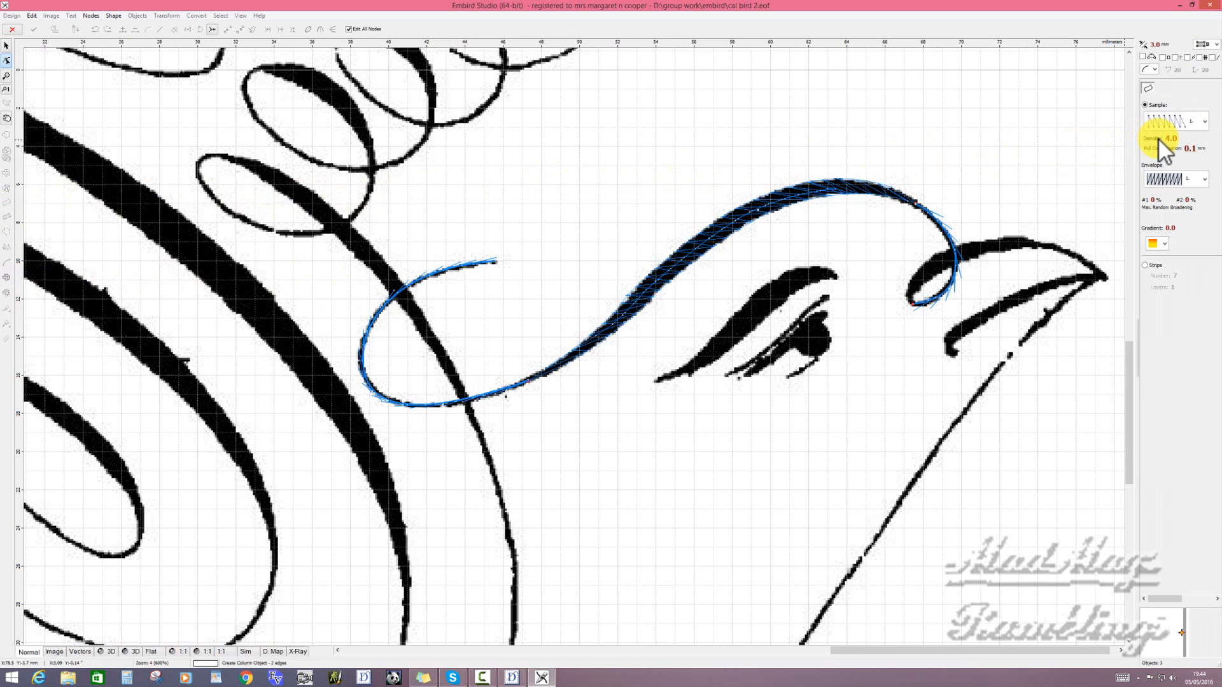
left_click(1177, 140)
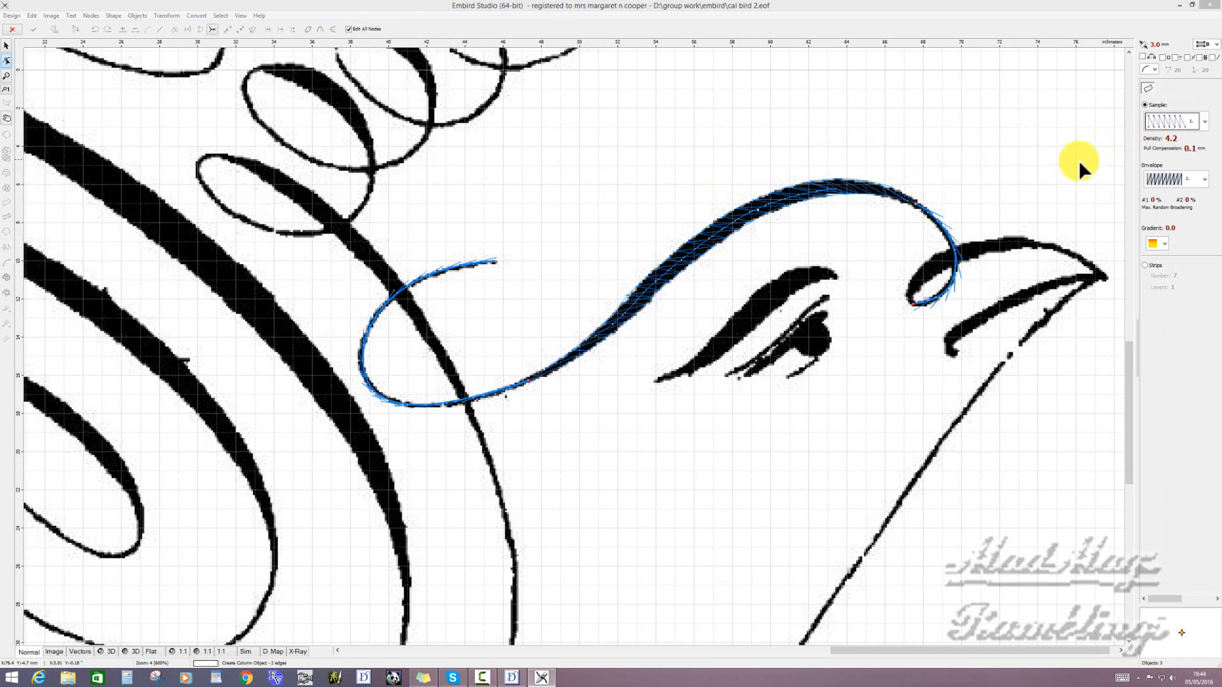
left_click(908, 306)
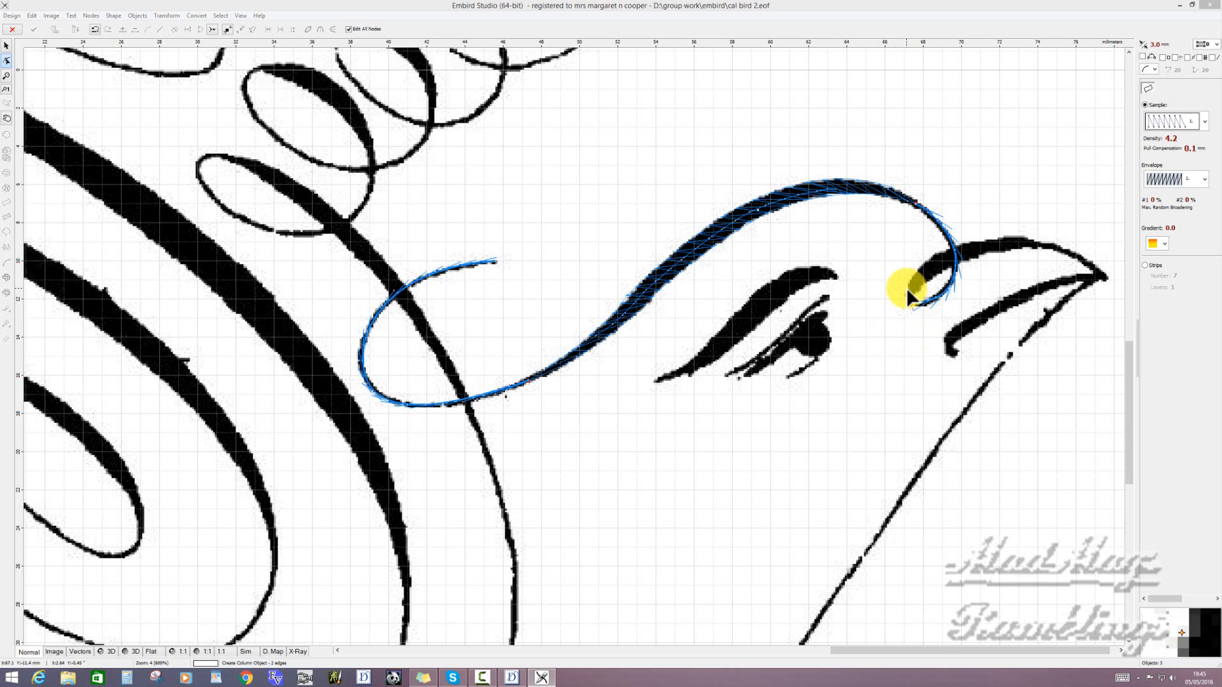
left_click(906, 289)
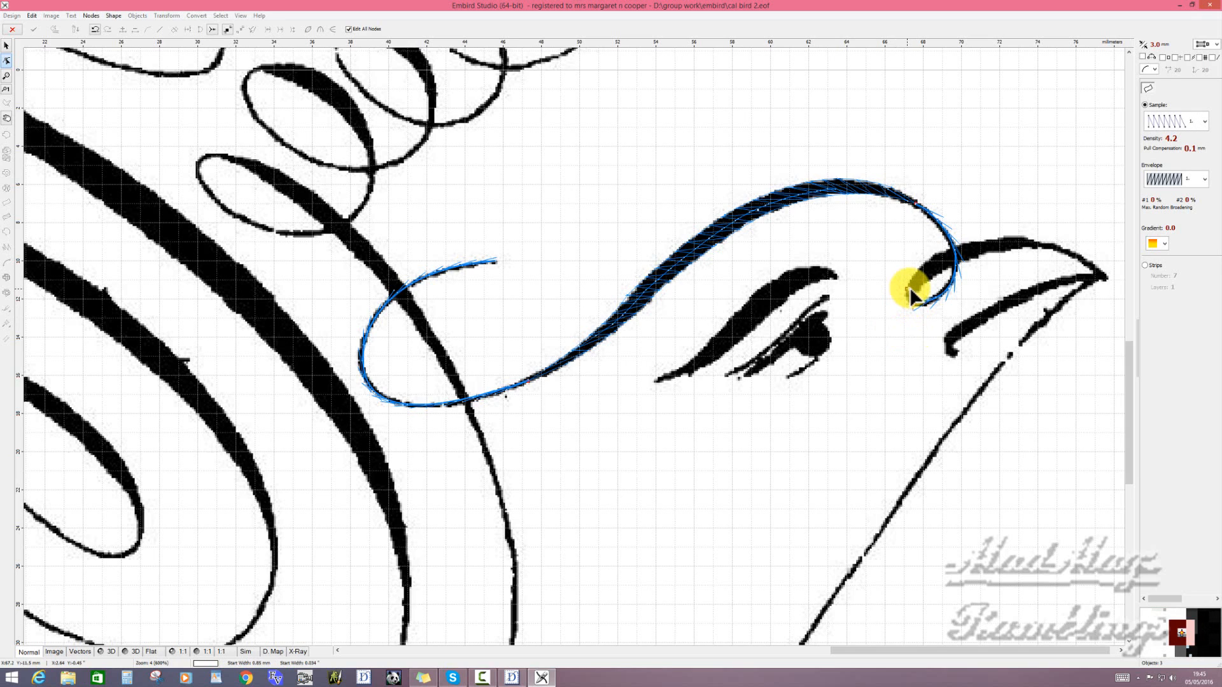
- Place and bend the column's paired edges around the beak loop up to its crossing with the thin head curve
right_click(947, 268)
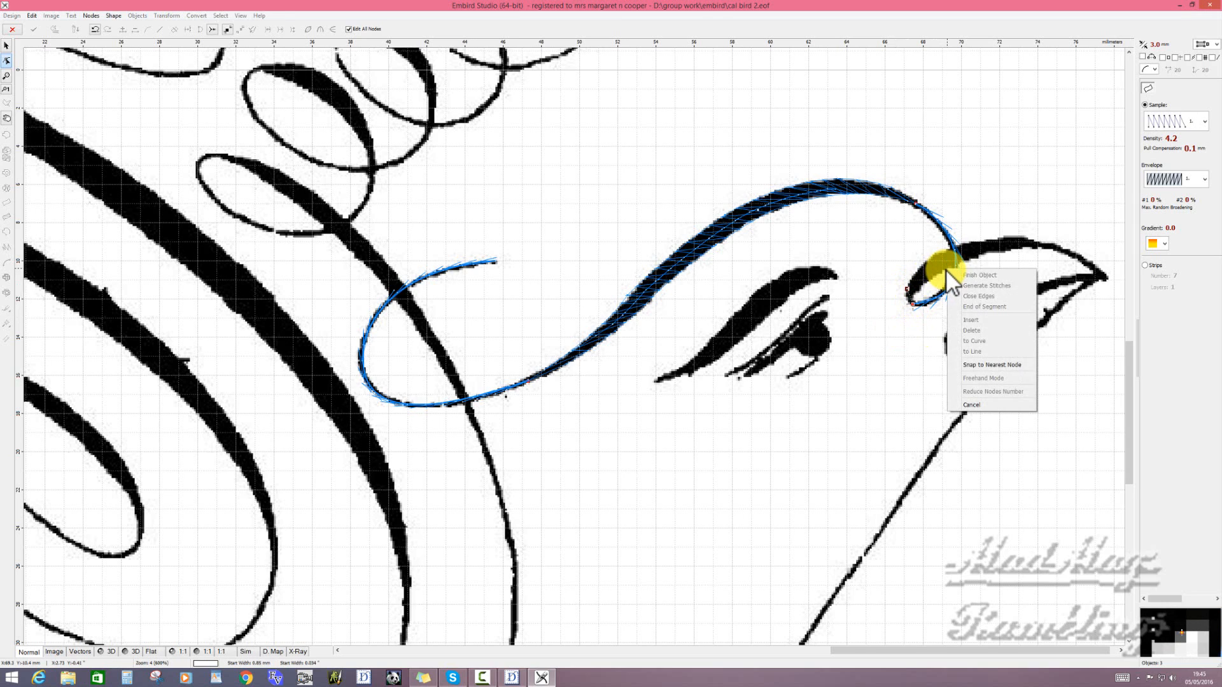
left_click(945, 269)
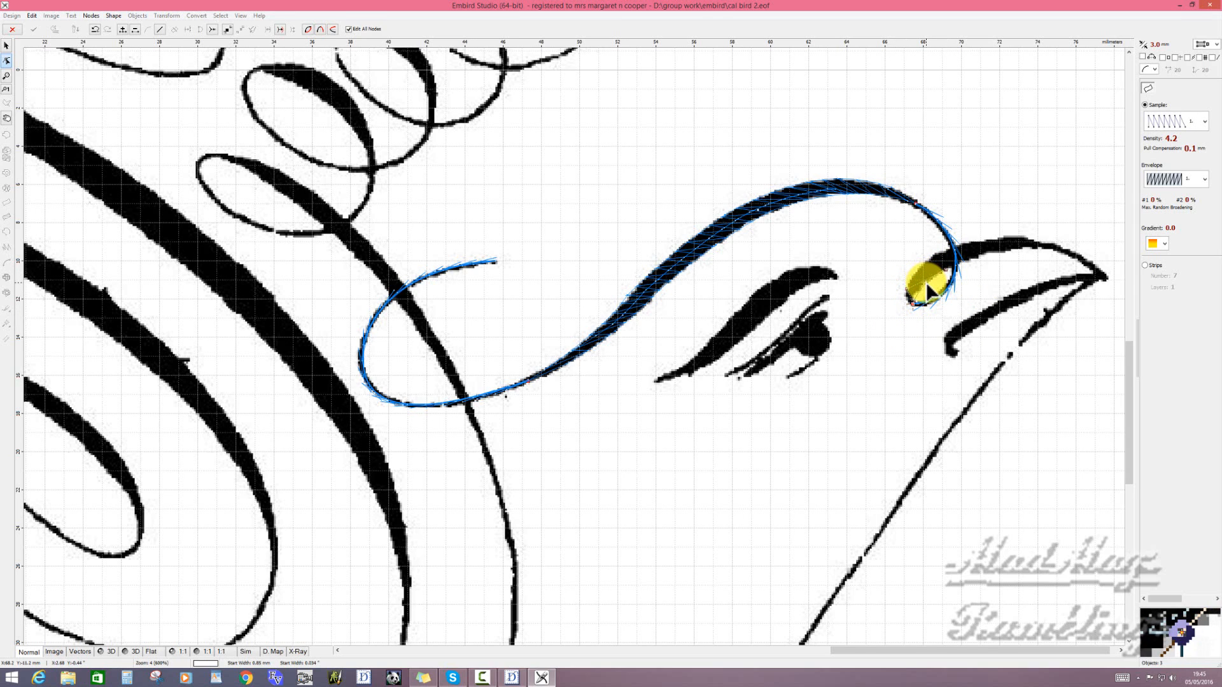
left_click_drag(928, 278, 951, 253)
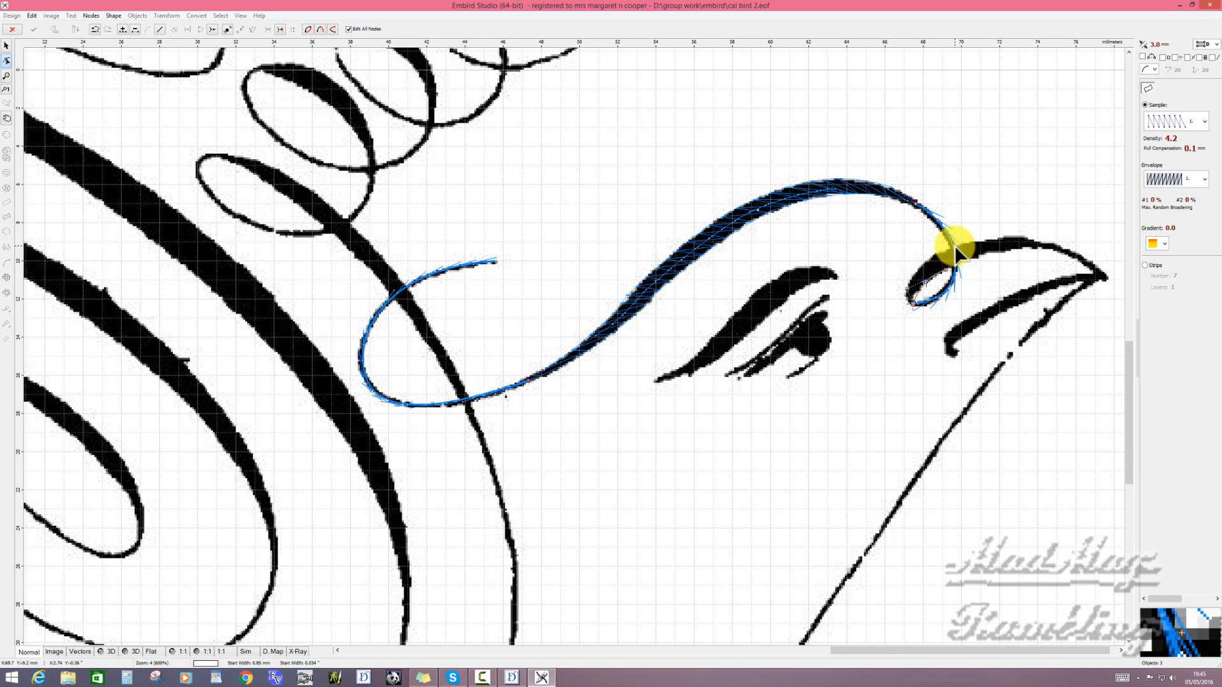
left_click(955, 245)
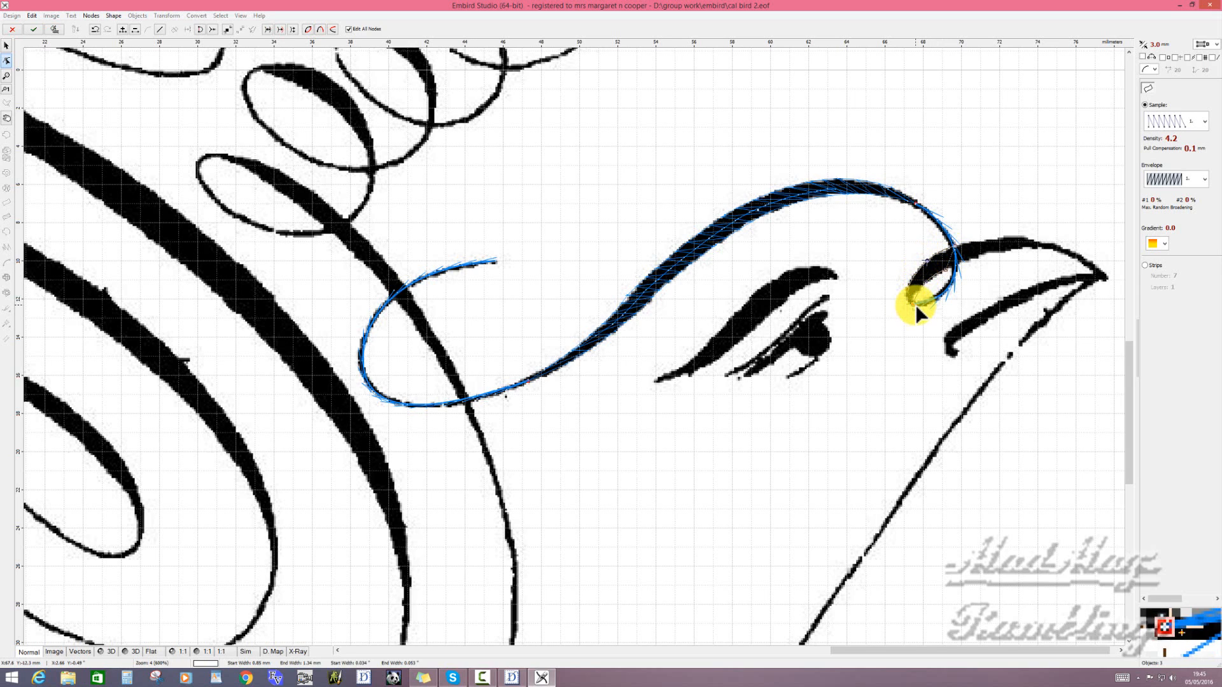
left_click_drag(905, 289, 906, 299)
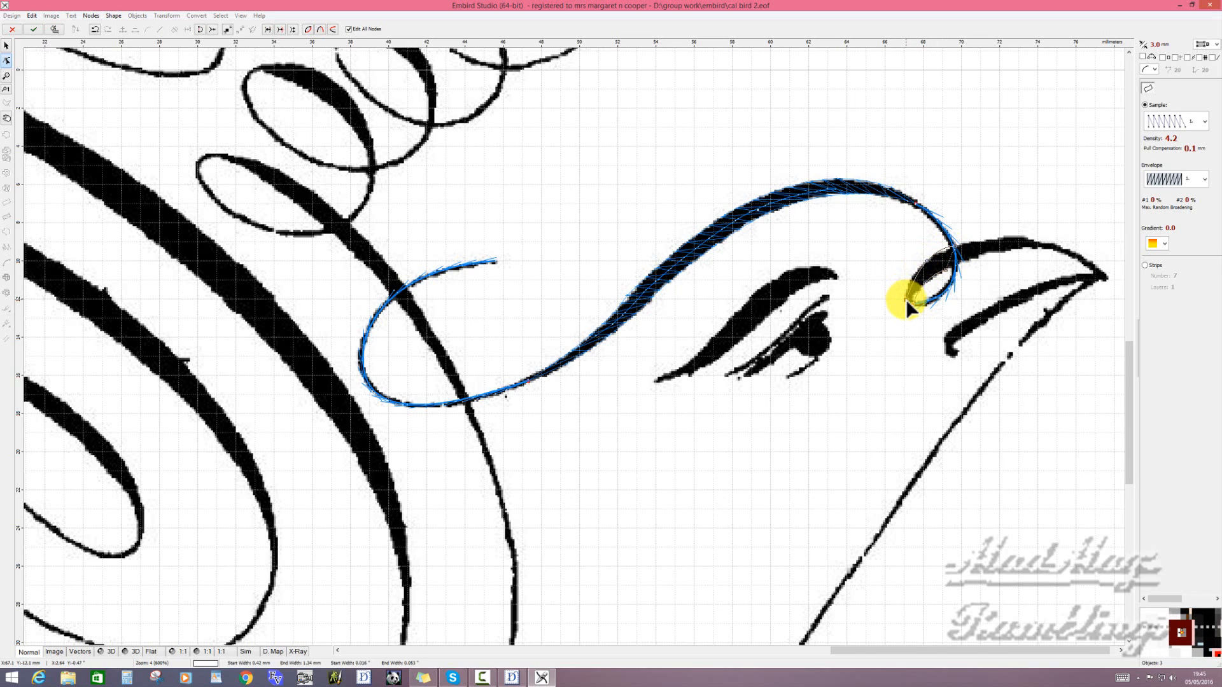
left_click(923, 265)
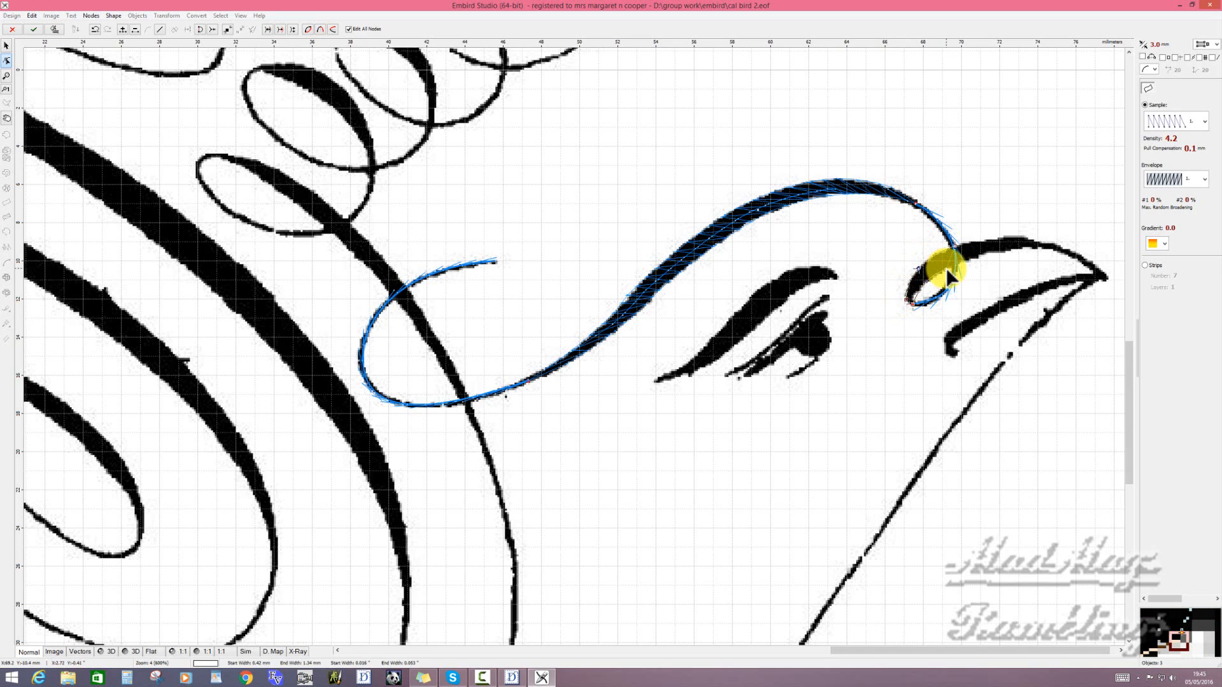
left_click(944, 268)
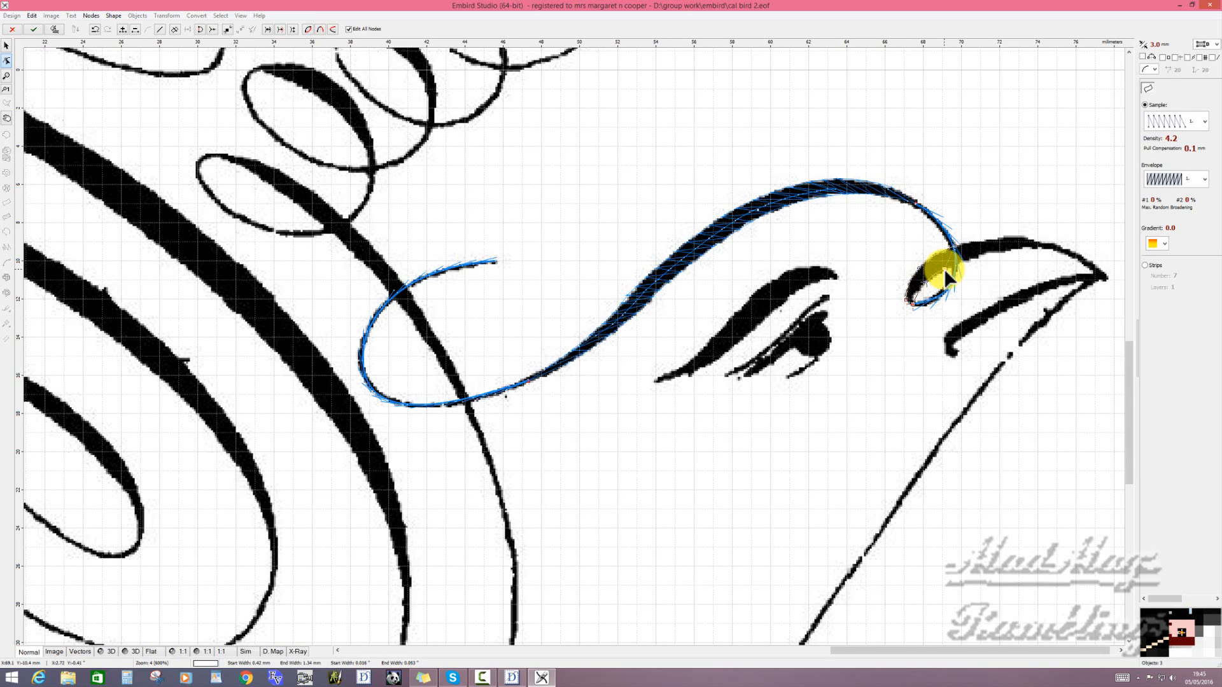
left_click(926, 282)
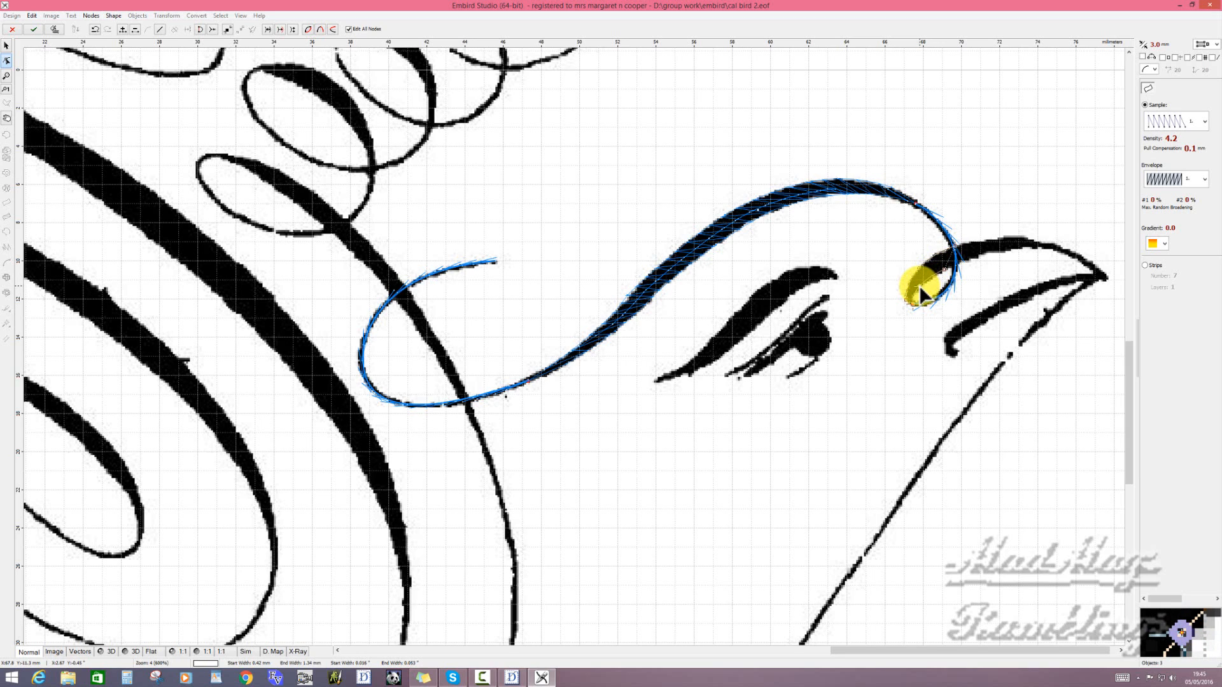
left_click(957, 249)
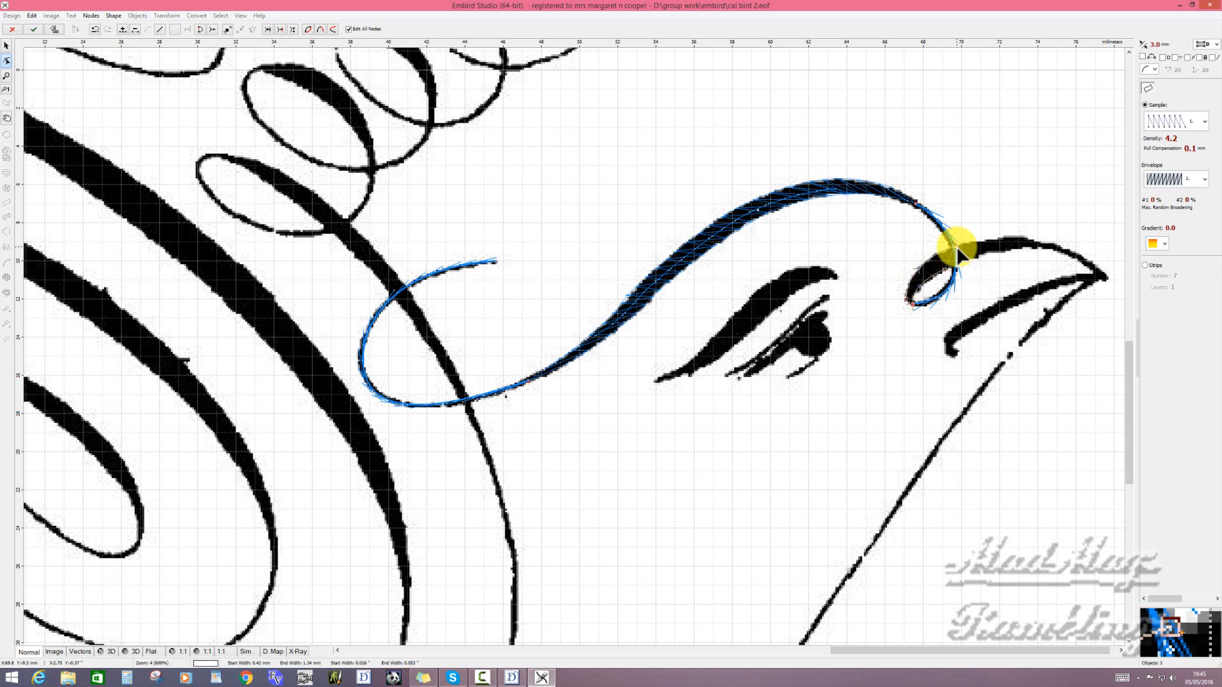
- Extend the column along the thick upper beak line to where it thins and generate its stitches
left_click(997, 238)
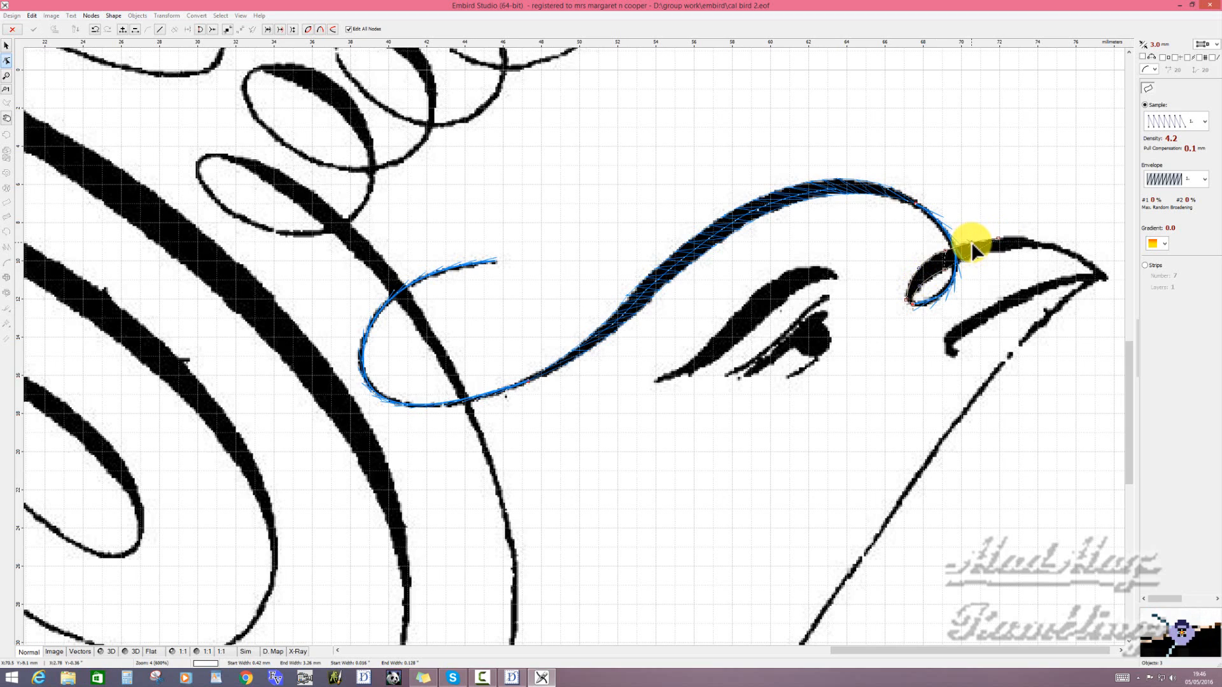
left_click(991, 251)
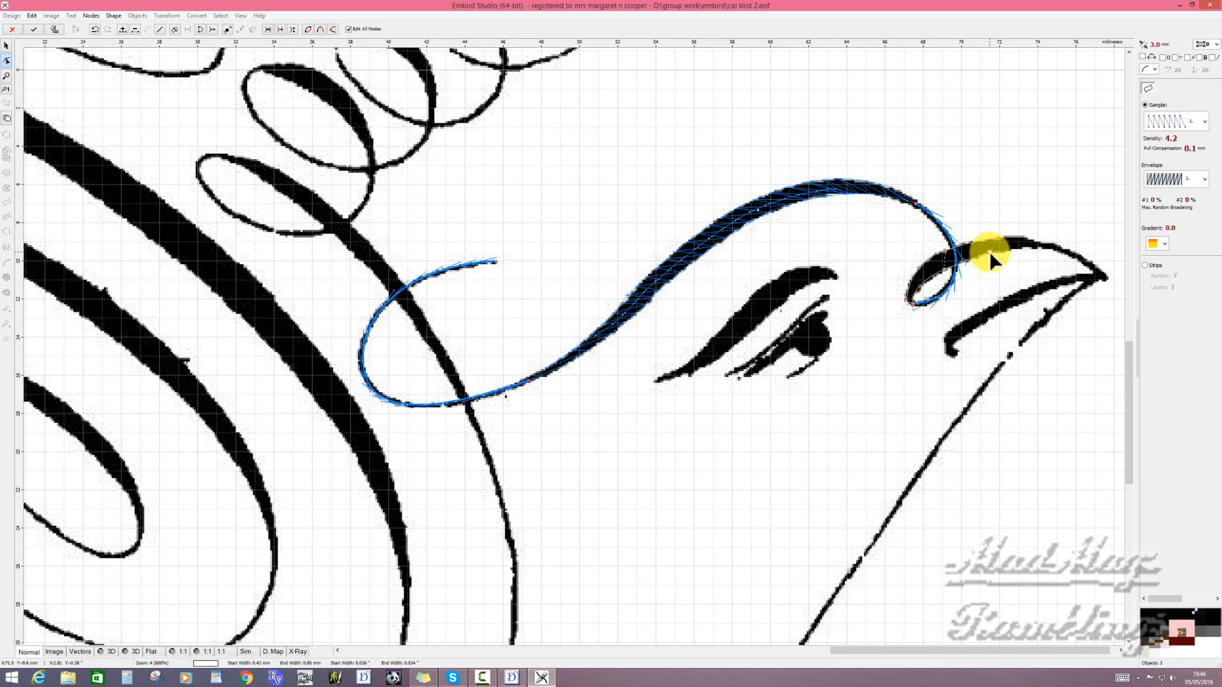
left_click(1055, 244)
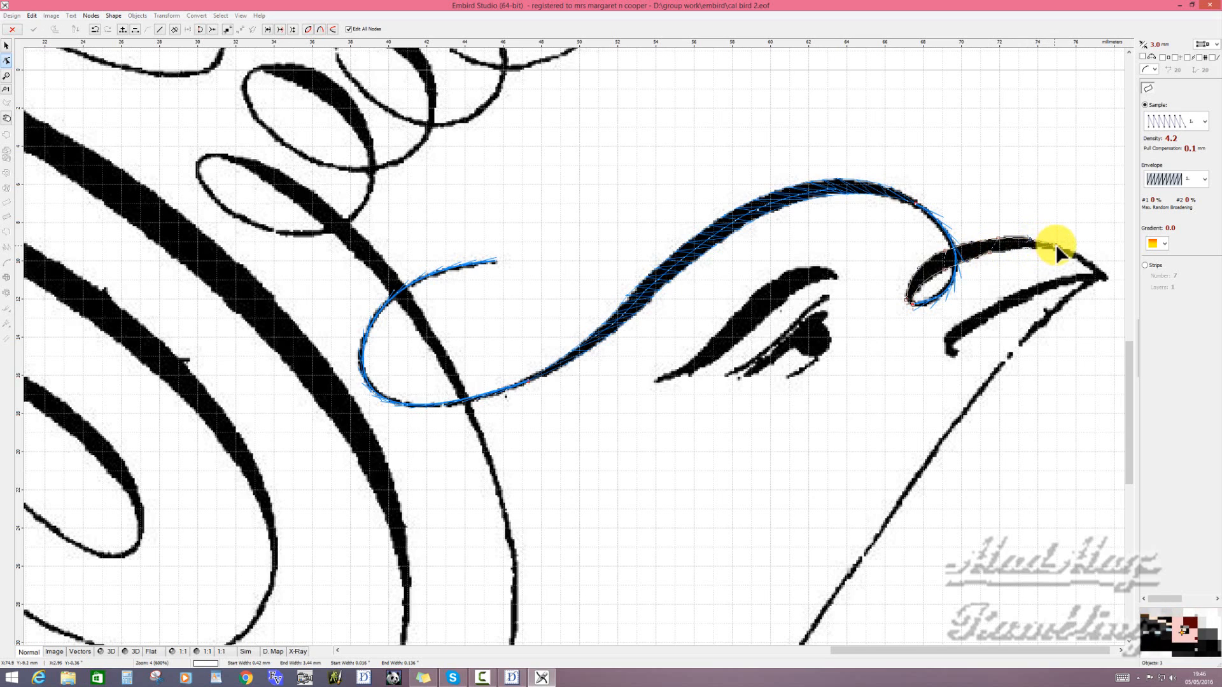
left_click(1044, 254)
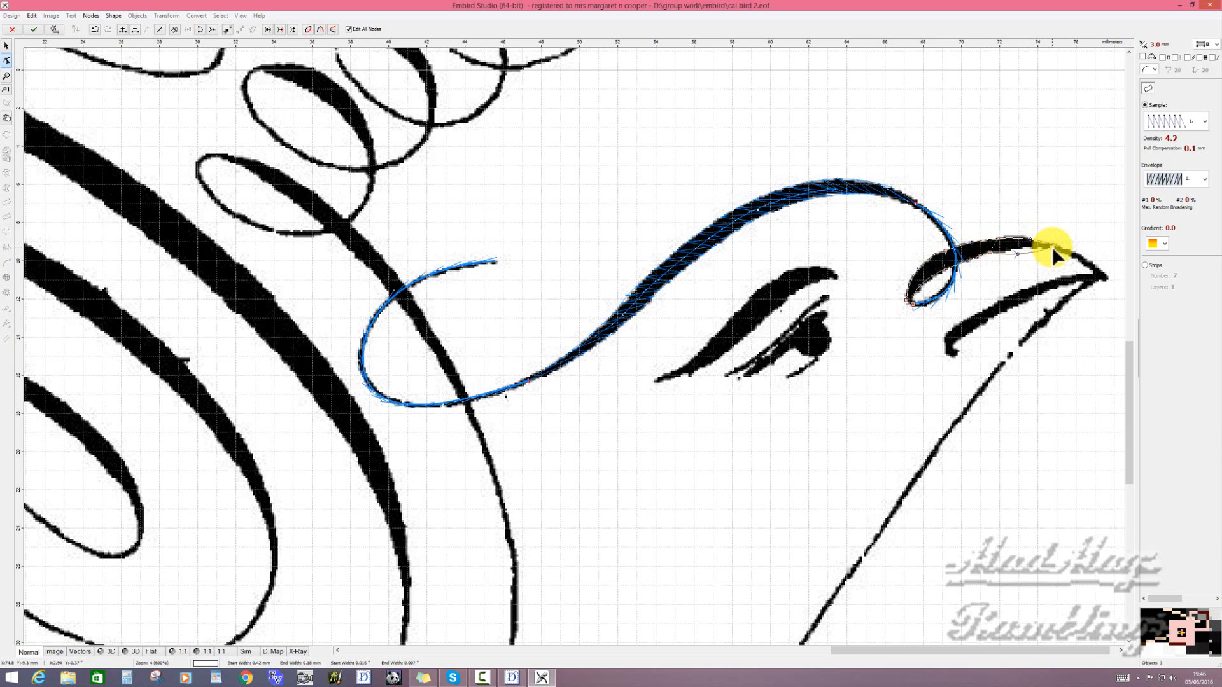
right_click(1020, 246)
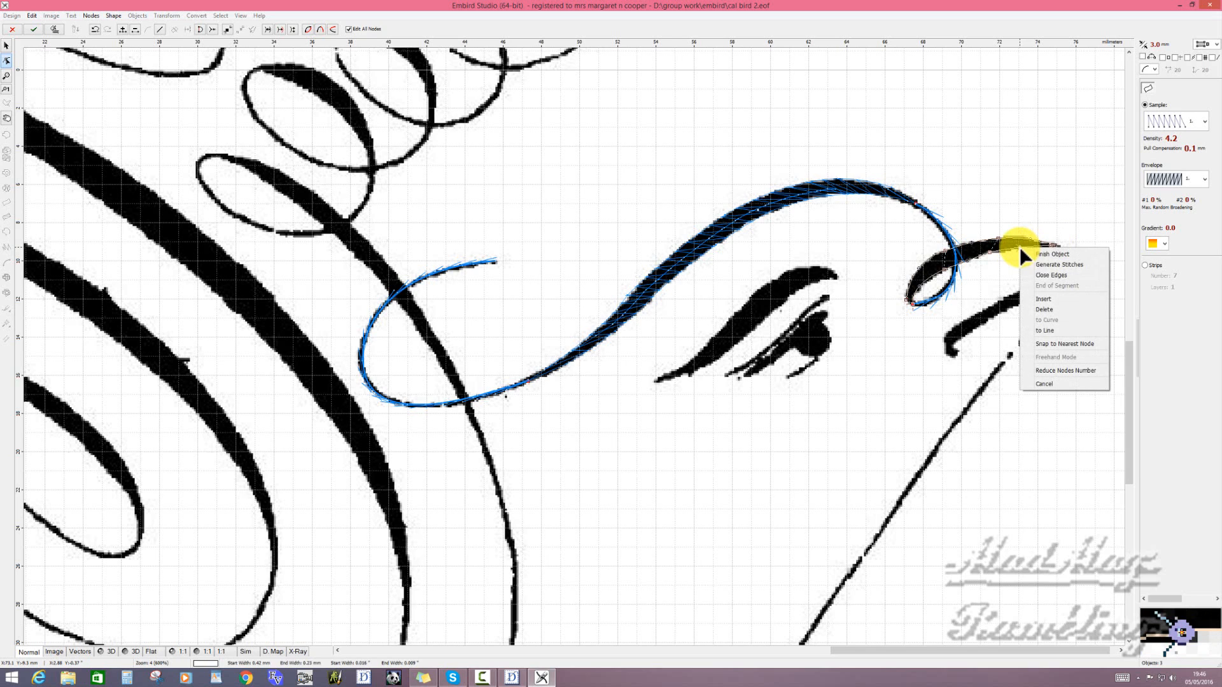
left_click(1043, 264)
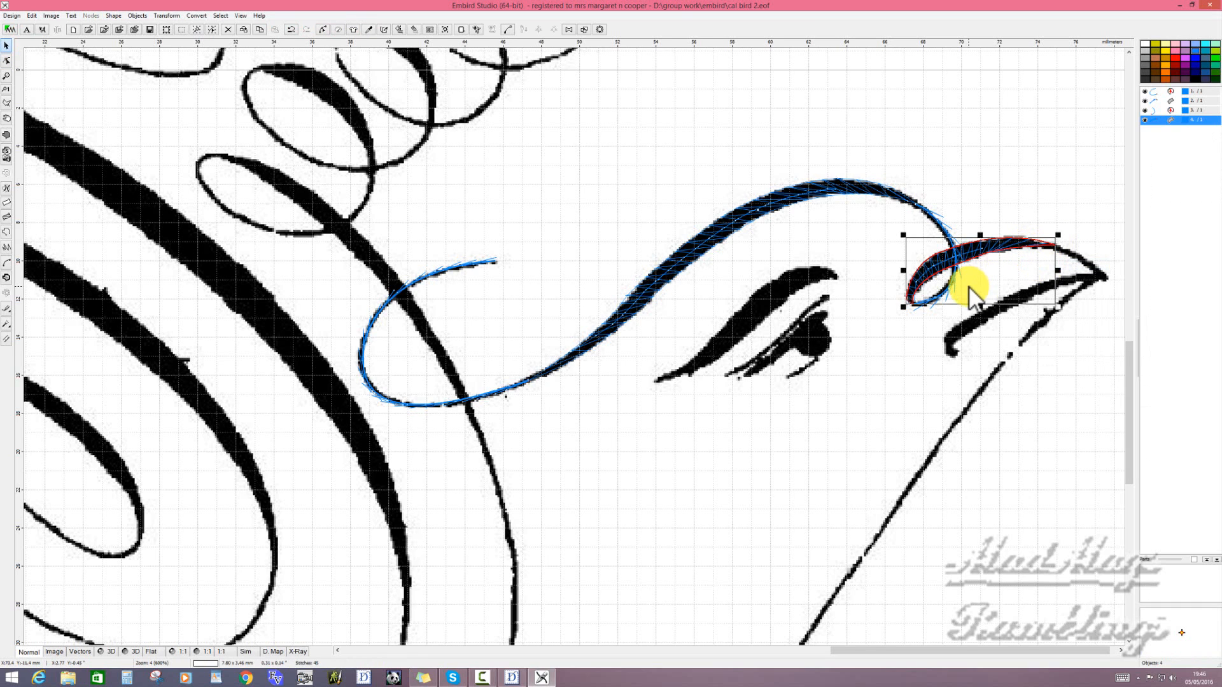
left_click(923, 323)
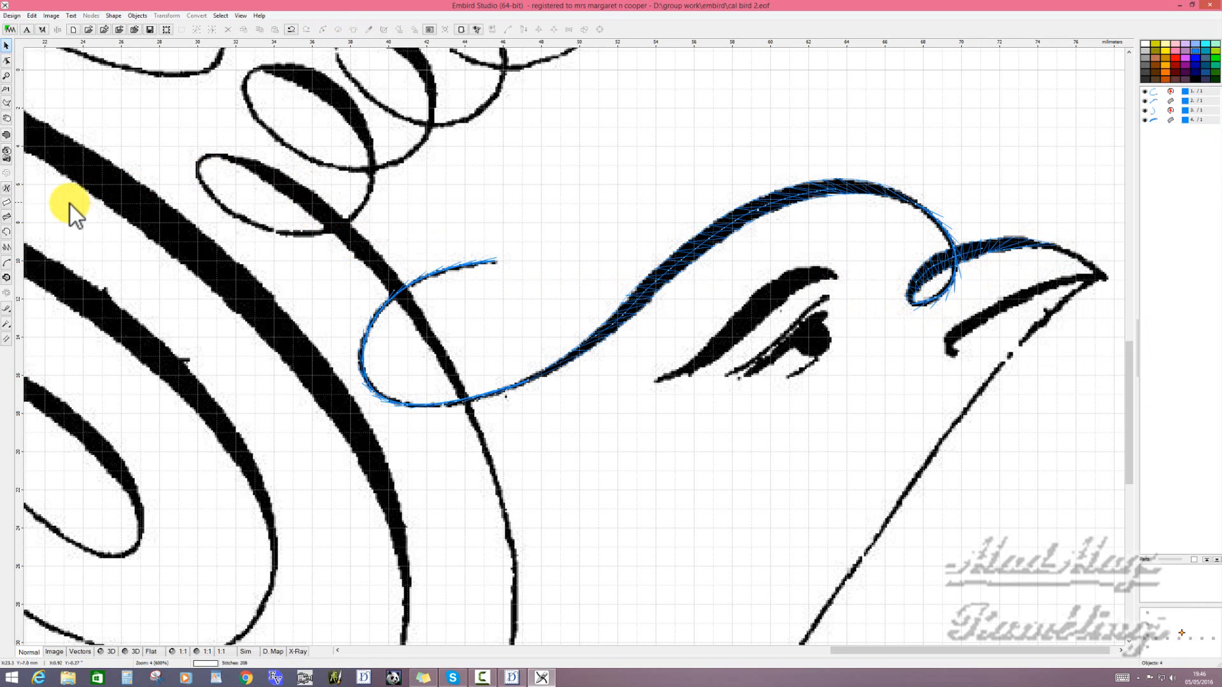
- Start an outline object at the beak column's end and trace to the beak tip, around the mouth line and back
left_click(6, 235)
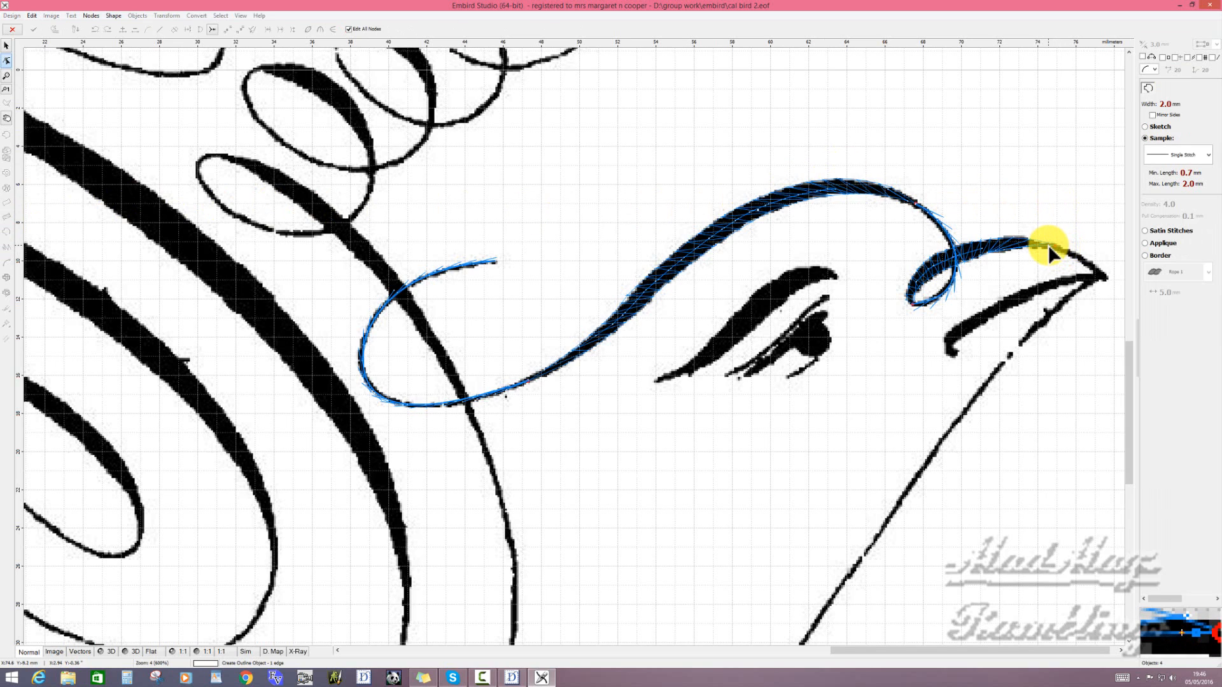
left_click(1048, 246)
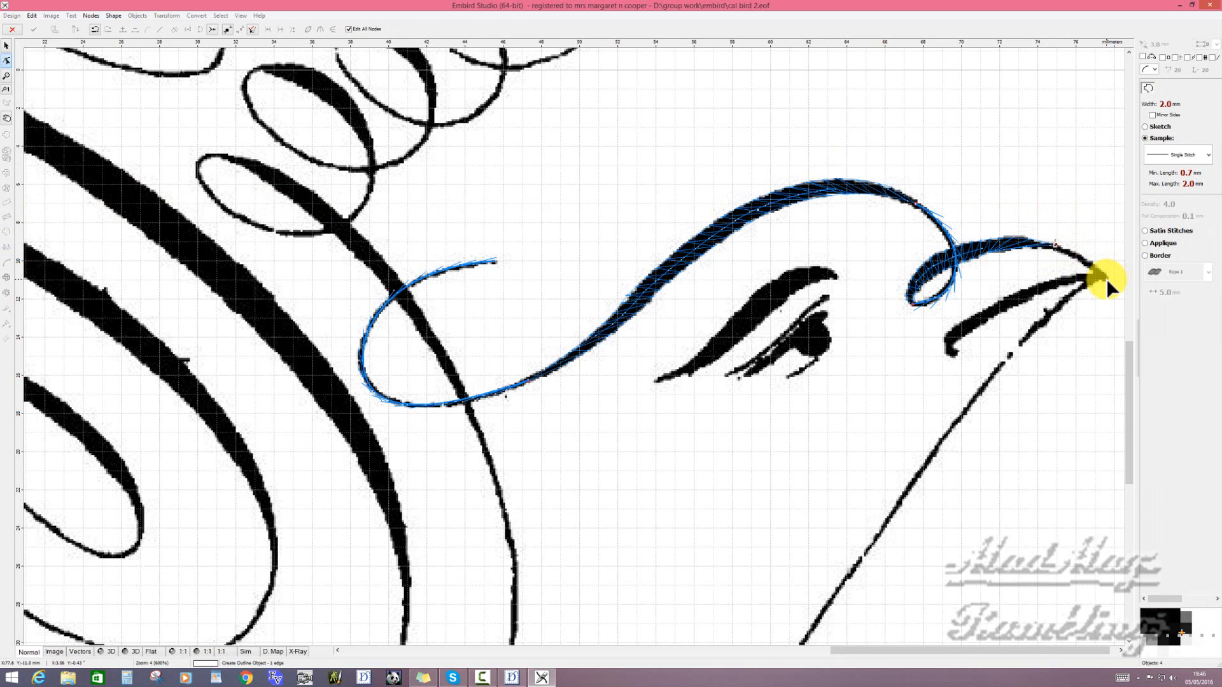
left_click(1106, 278)
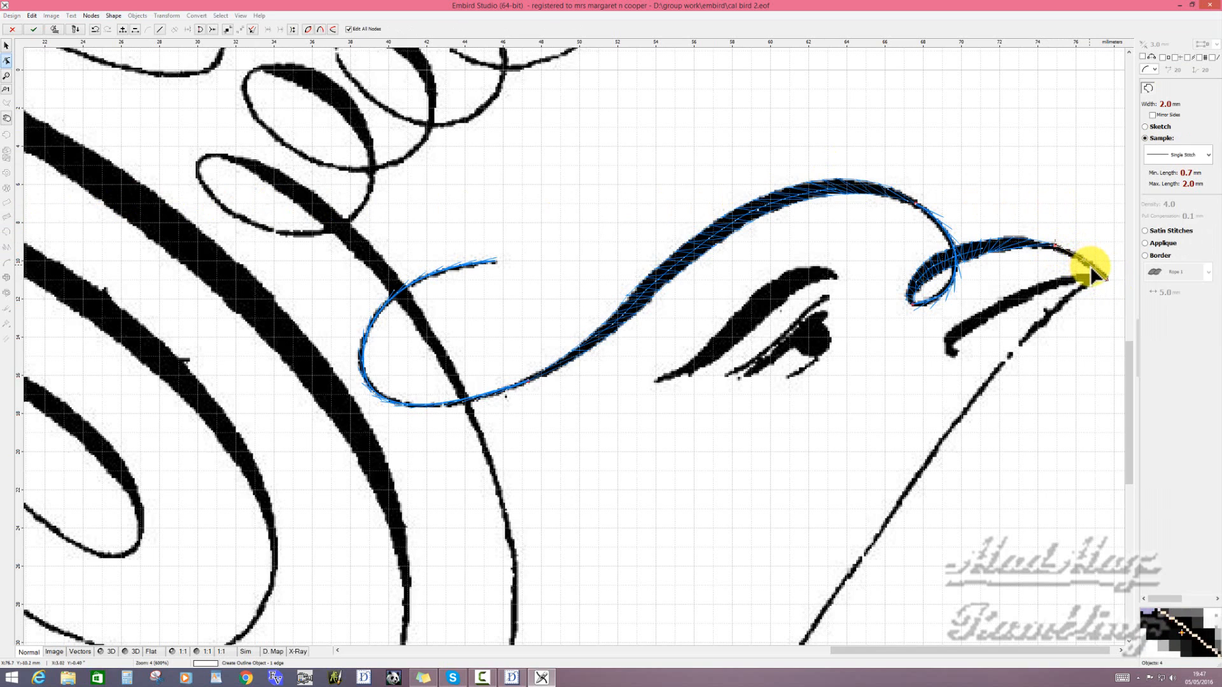
left_click(991, 307)
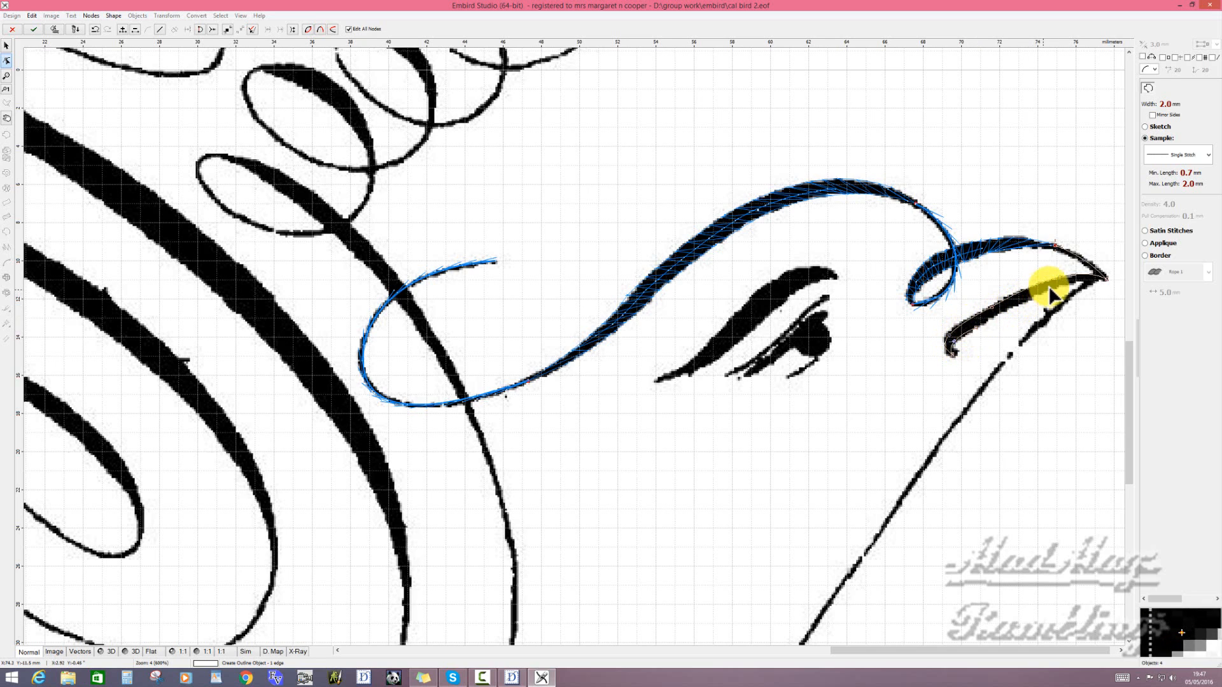
left_click(1066, 282)
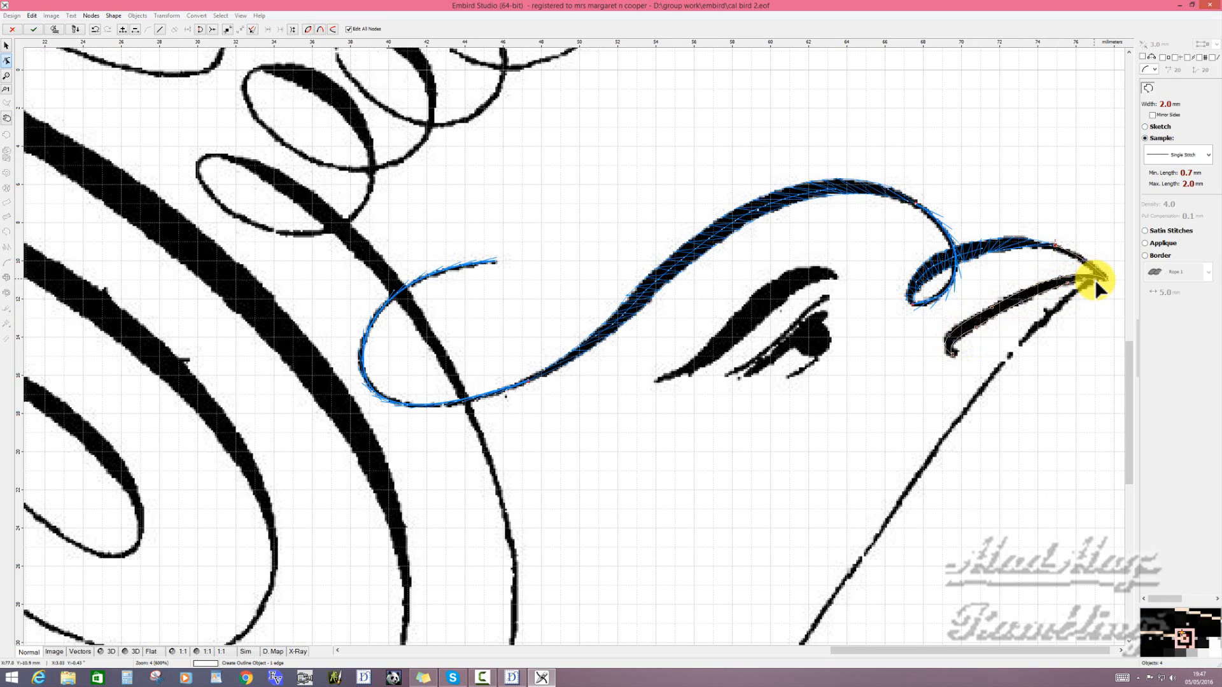
- Continue the outline from the beak tip down the throat line, bending its two segments to follow the artwork
left_click(985, 387)
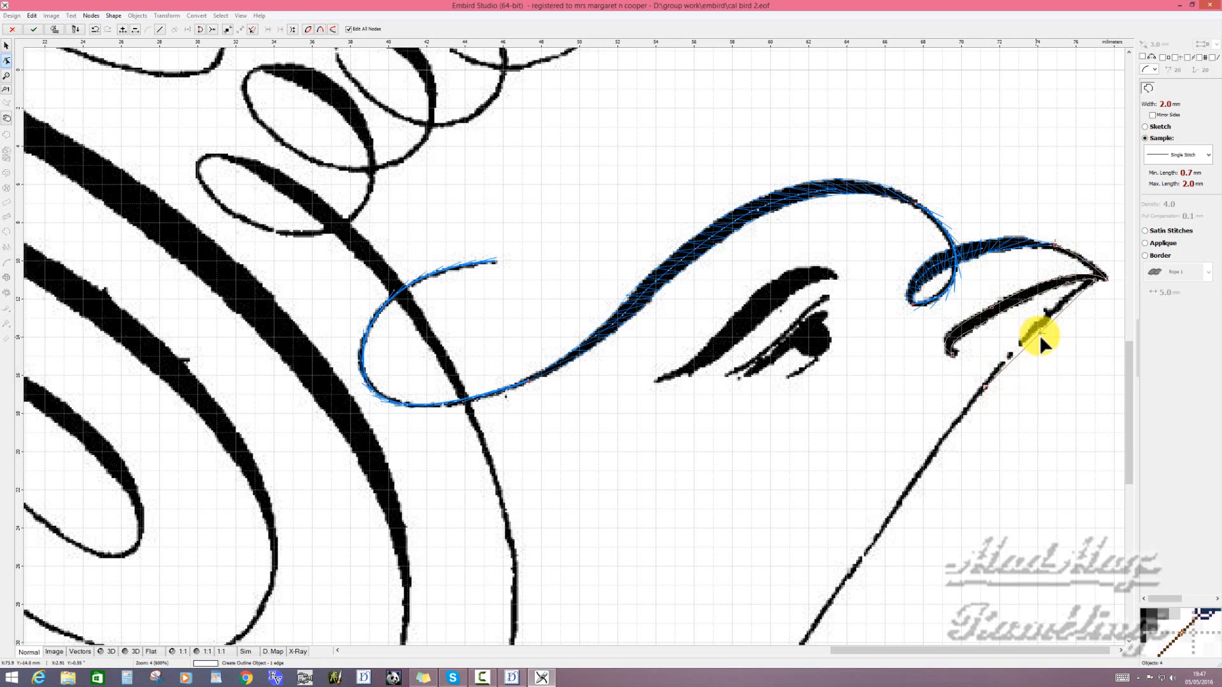
left_click_drag(1041, 332, 1041, 322)
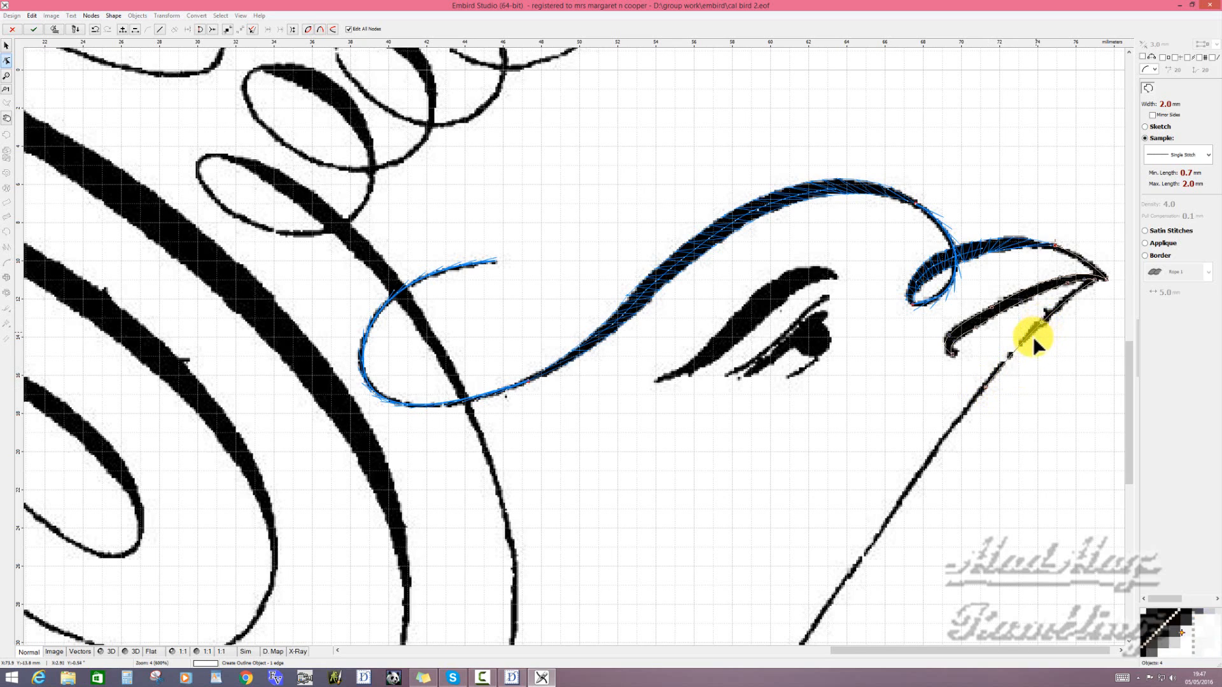
left_click(879, 536)
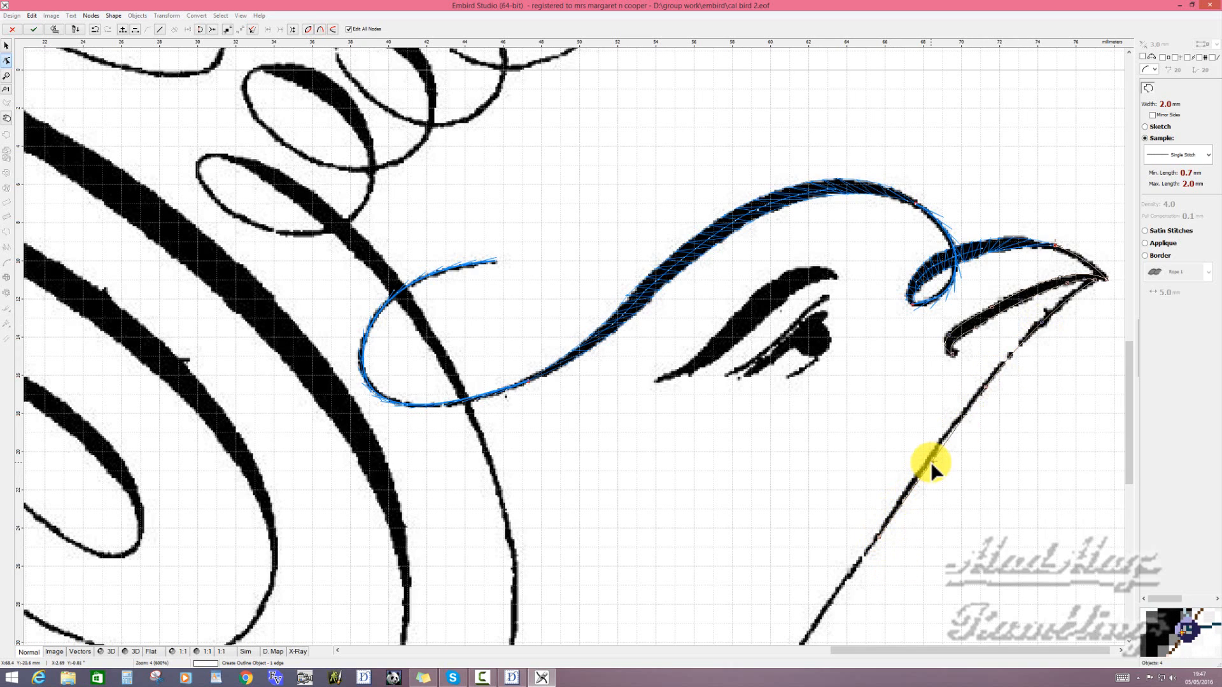
left_click_drag(931, 462, 930, 458)
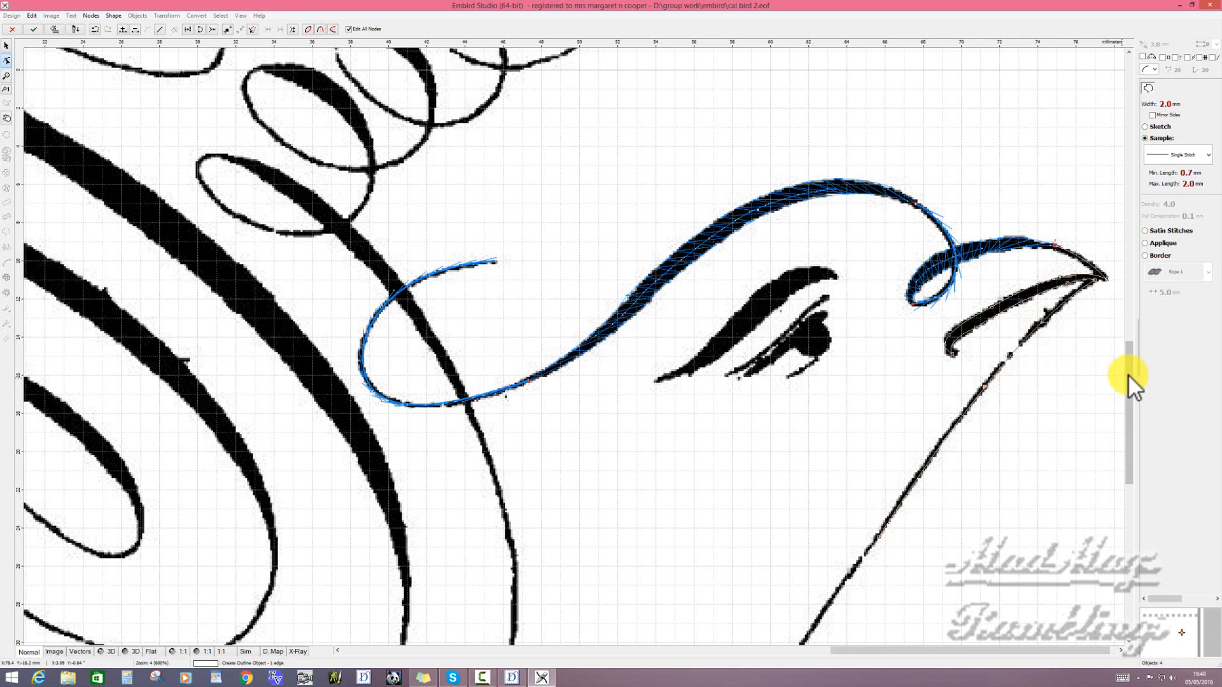
- Extend the outline down the neck line to the rough spot where it starts curving into the breast, fitting the curve
left_click_drag(1128, 372, 1132, 455)
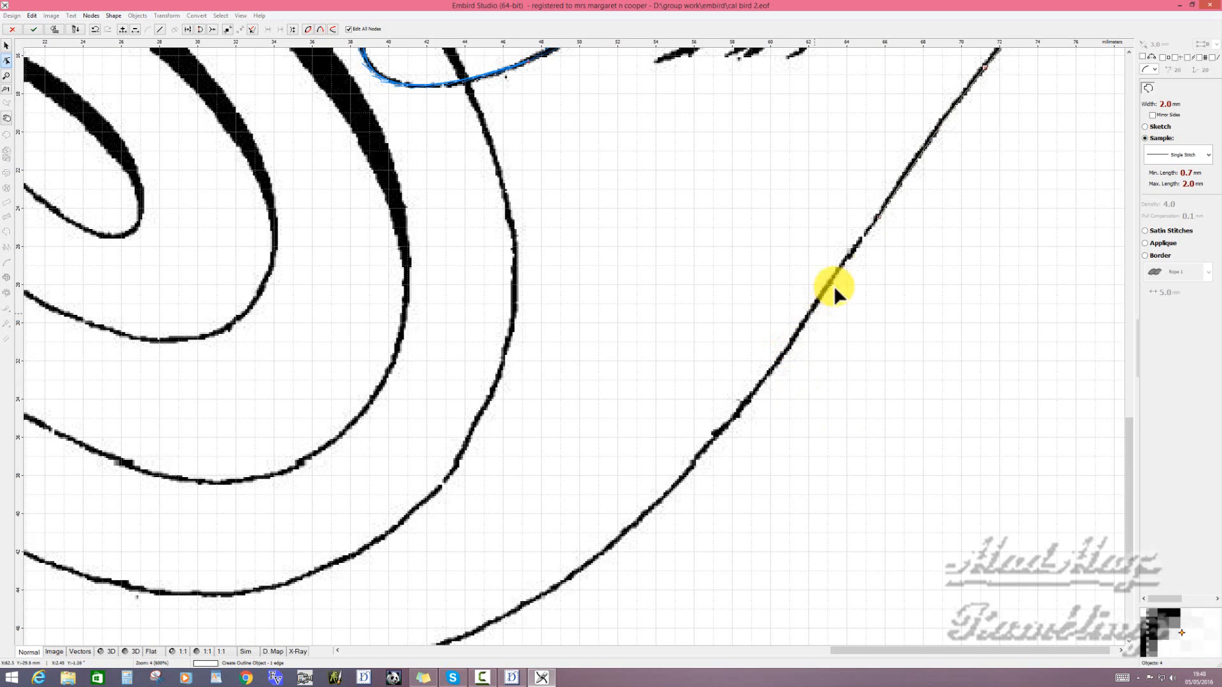
left_click(879, 216)
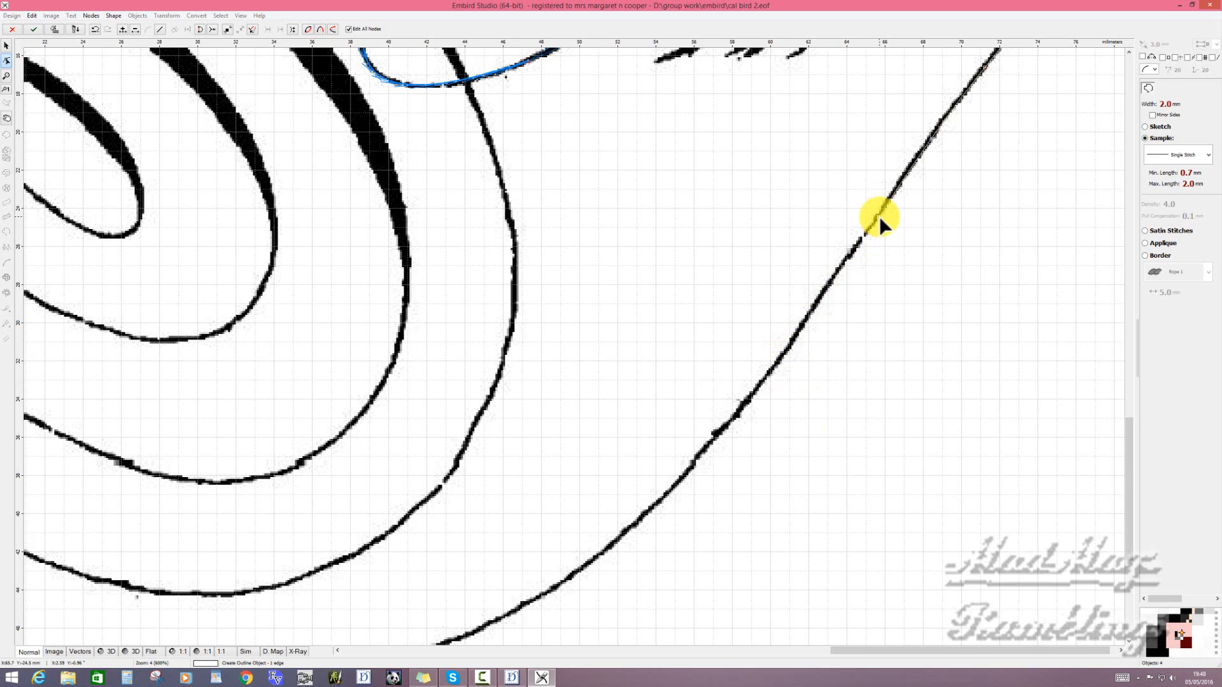
left_click(719, 433)
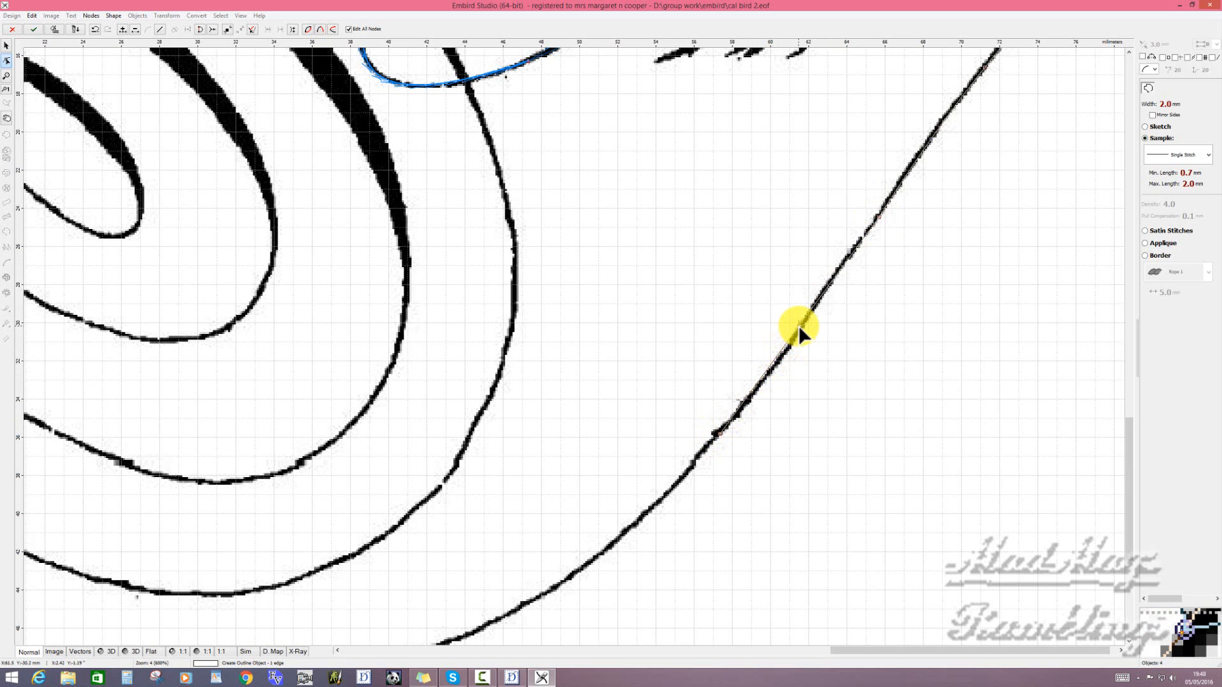
left_click_drag(800, 326, 807, 316)
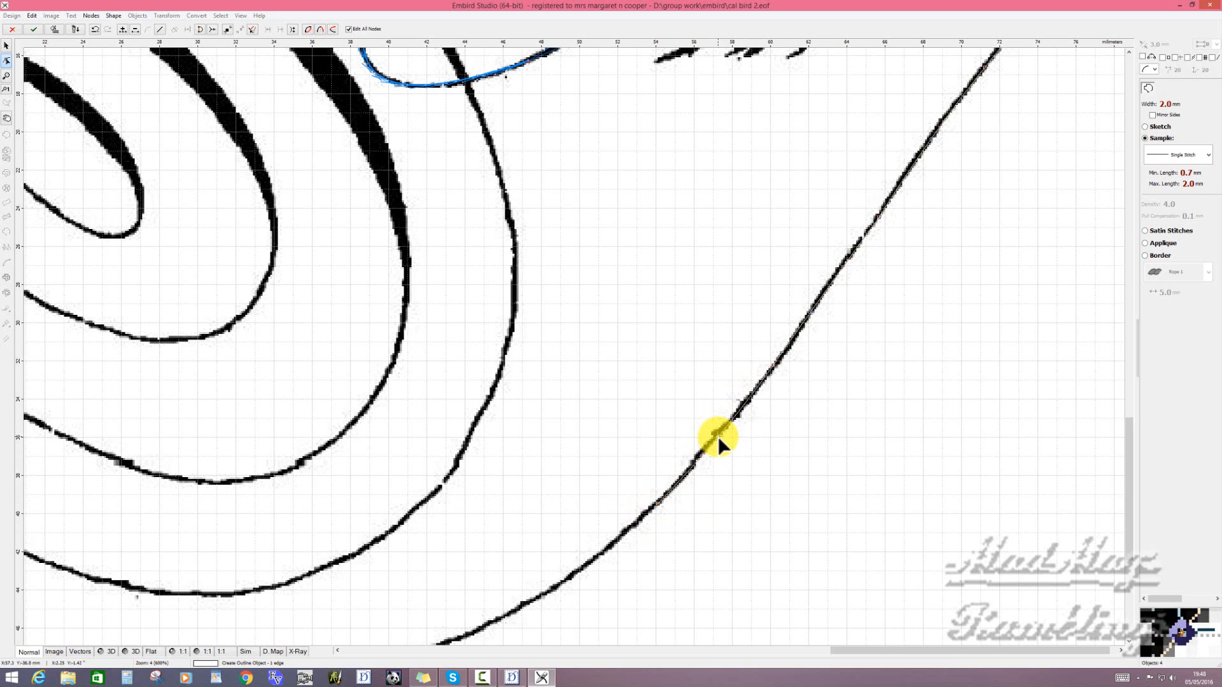
- Extend the outline around the breast curve to just past its lowest point, bending the segments to follow the artwork
scroll(718, 437, "down", 1)
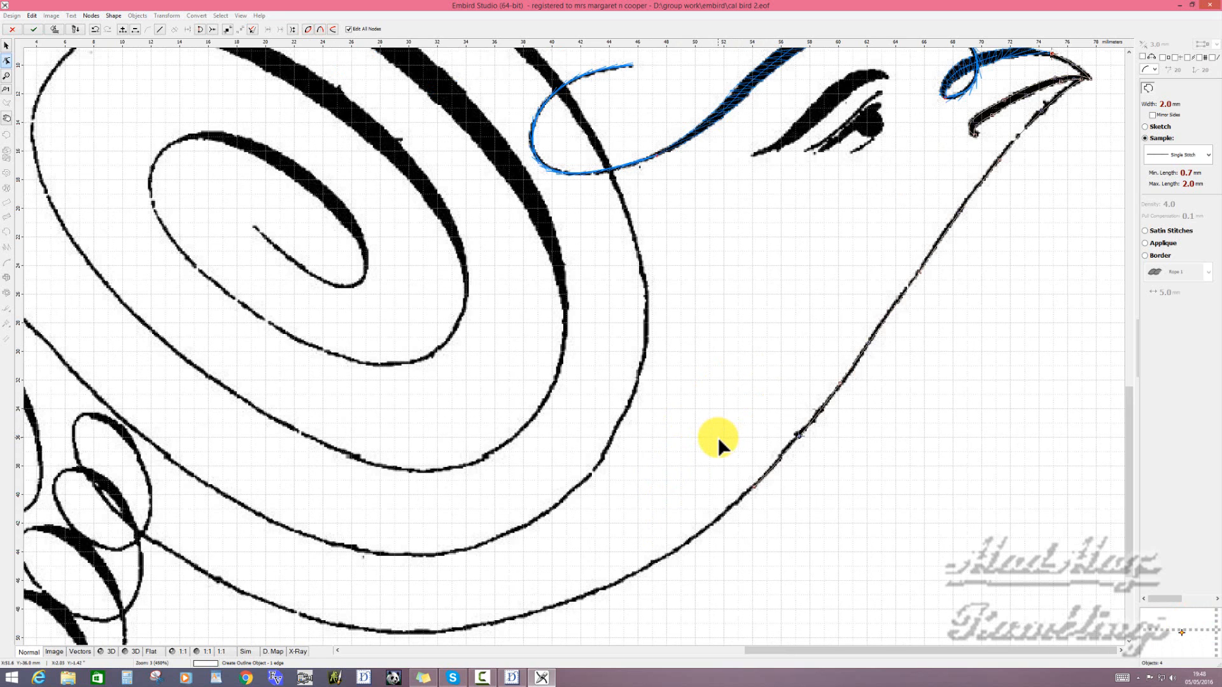
scroll(718, 437, "down", 1)
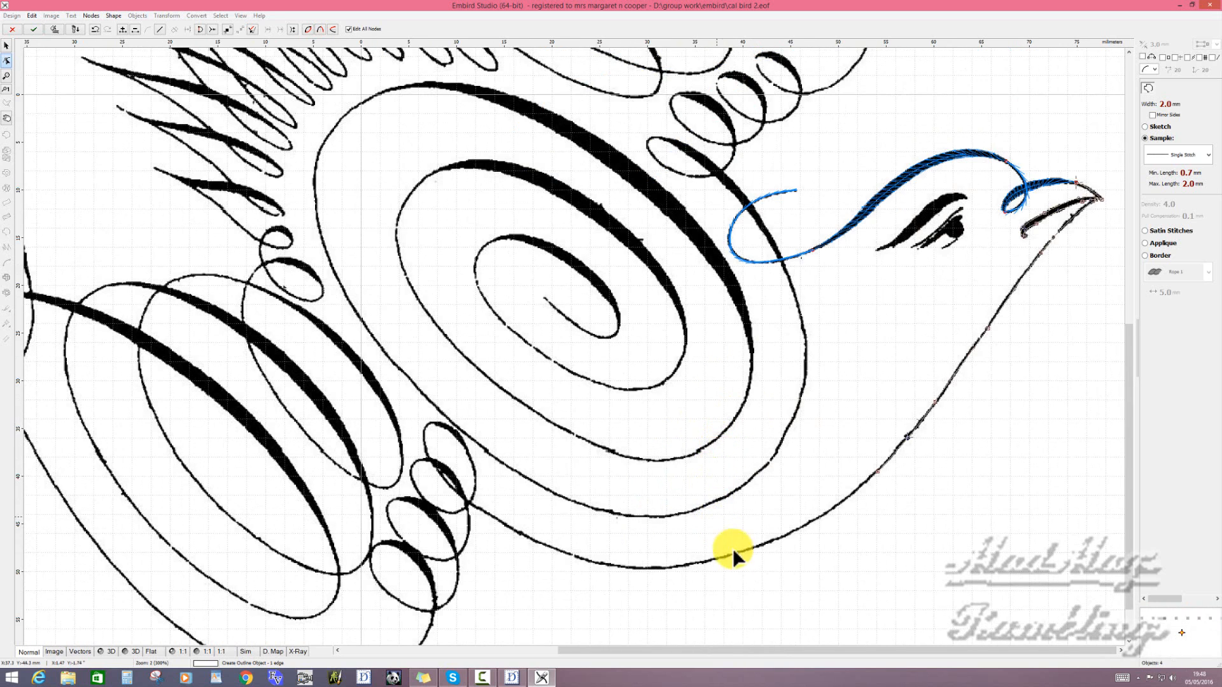
left_click(878, 471)
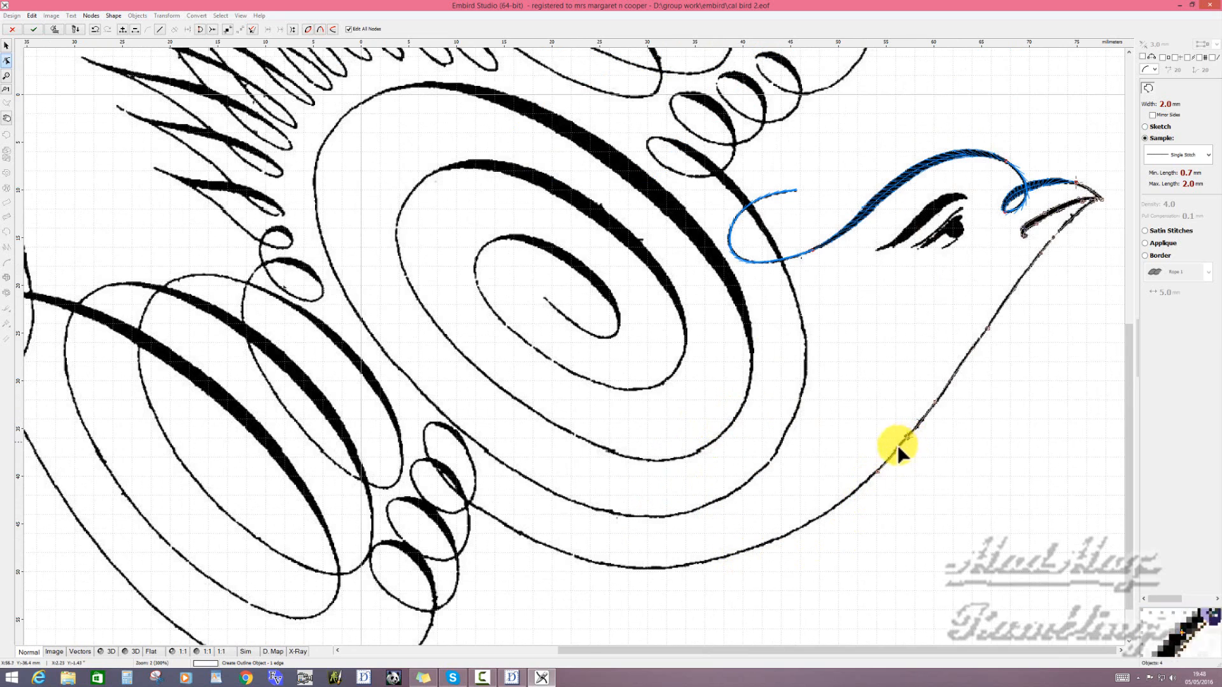
left_click(789, 532)
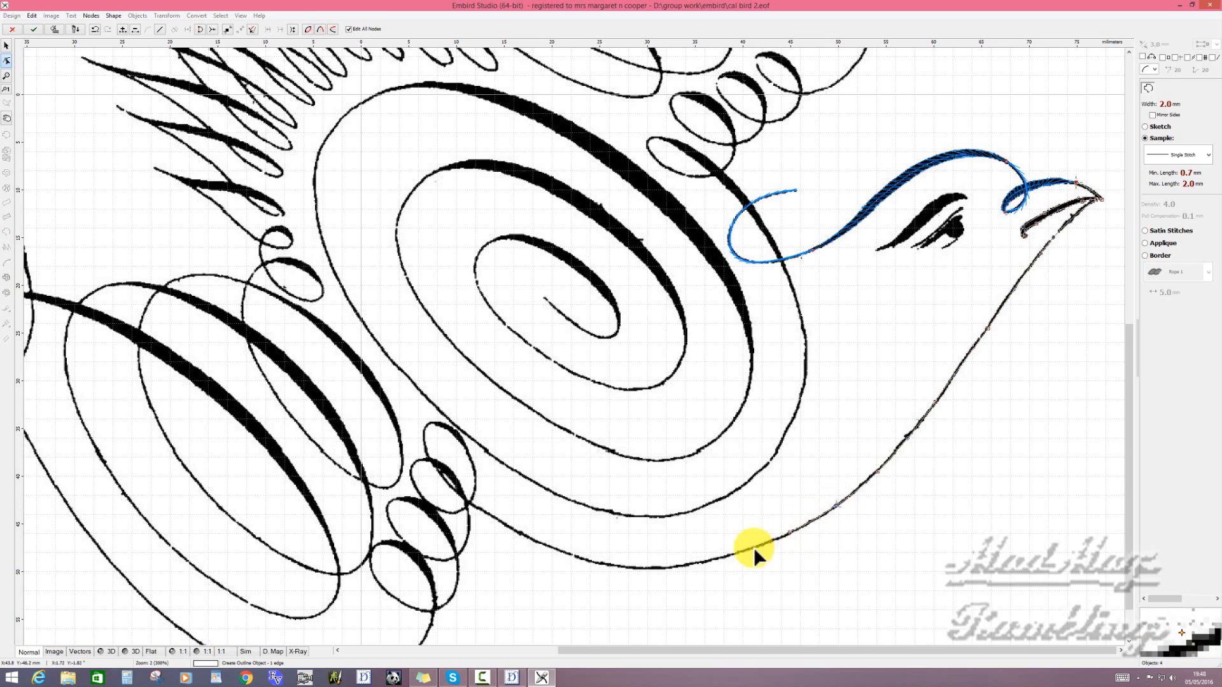
left_click(620, 566)
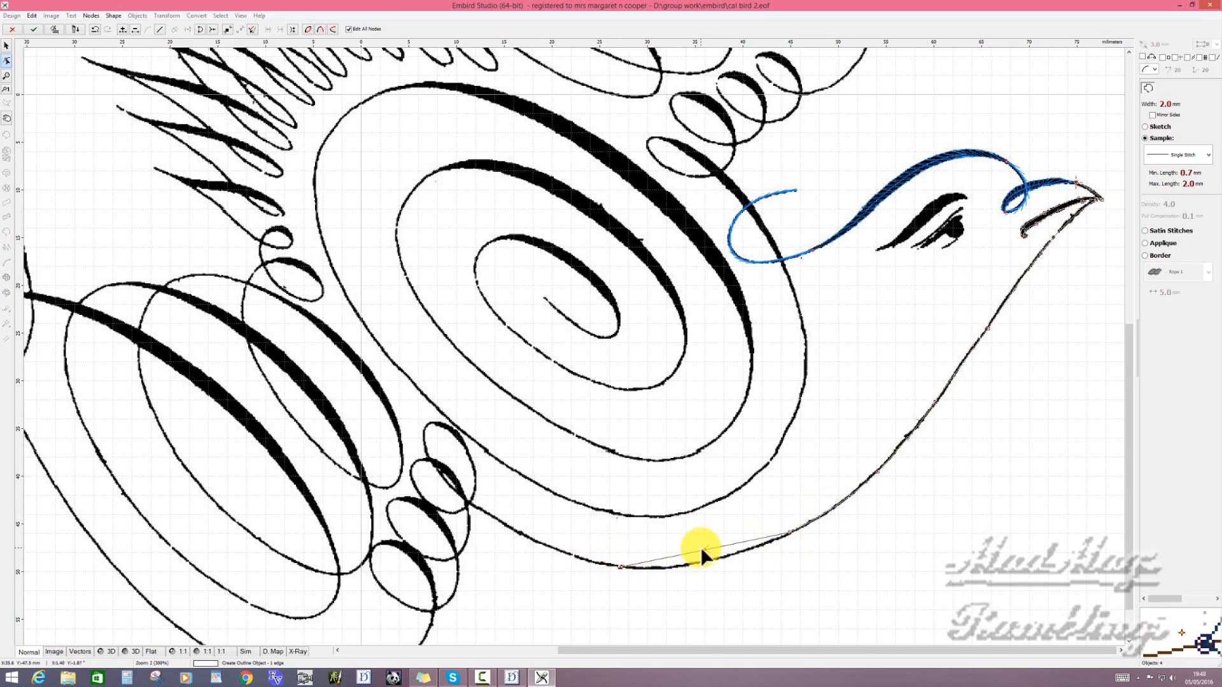
left_click_drag(704, 547, 703, 560)
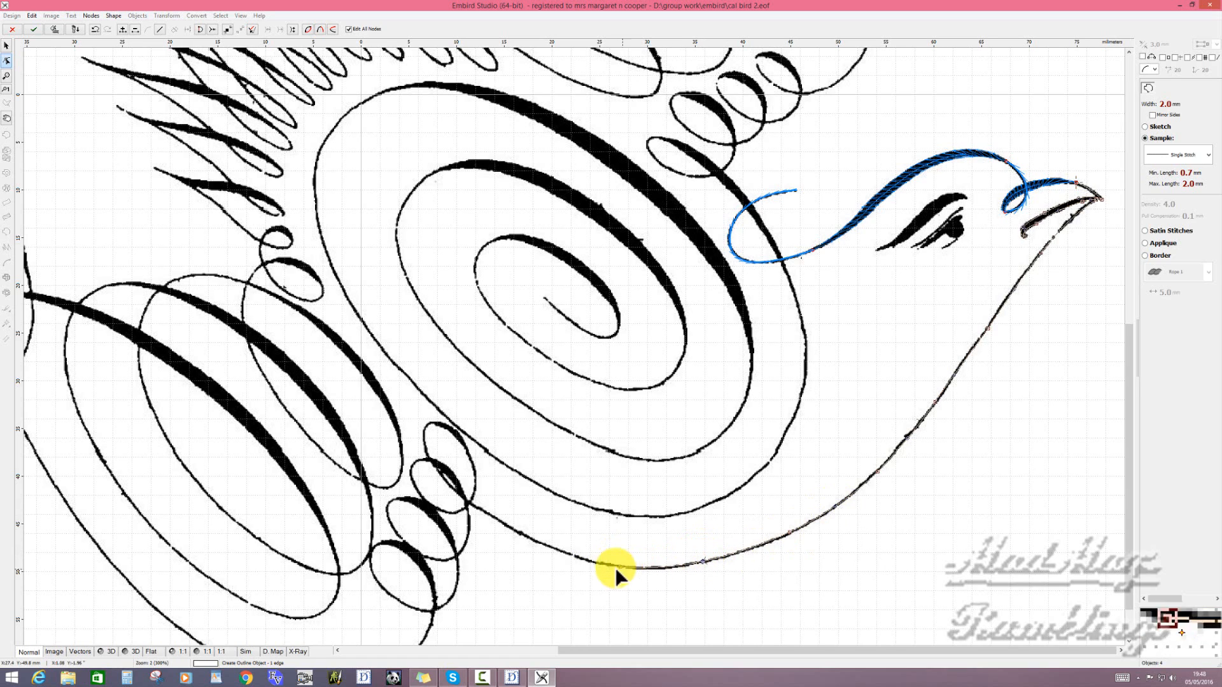
- Continue the outline from the breast up to the top of the first small loop, fit its curves and generate its stitches
left_click(508, 527)
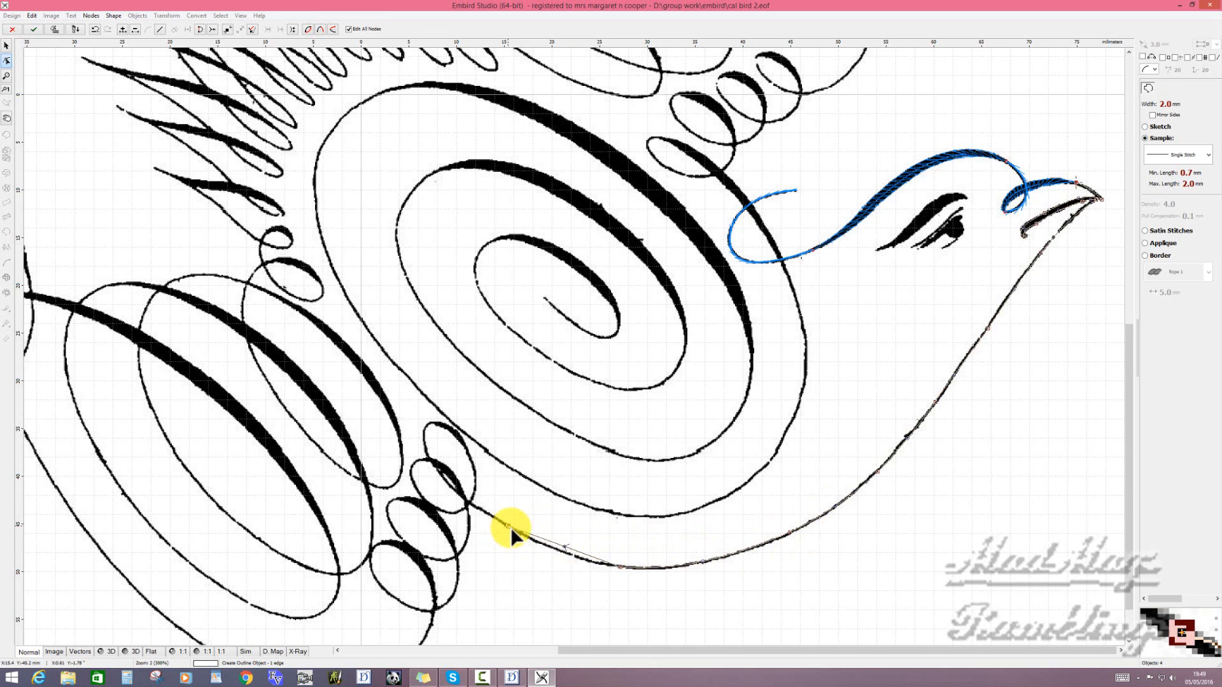
left_click(563, 551)
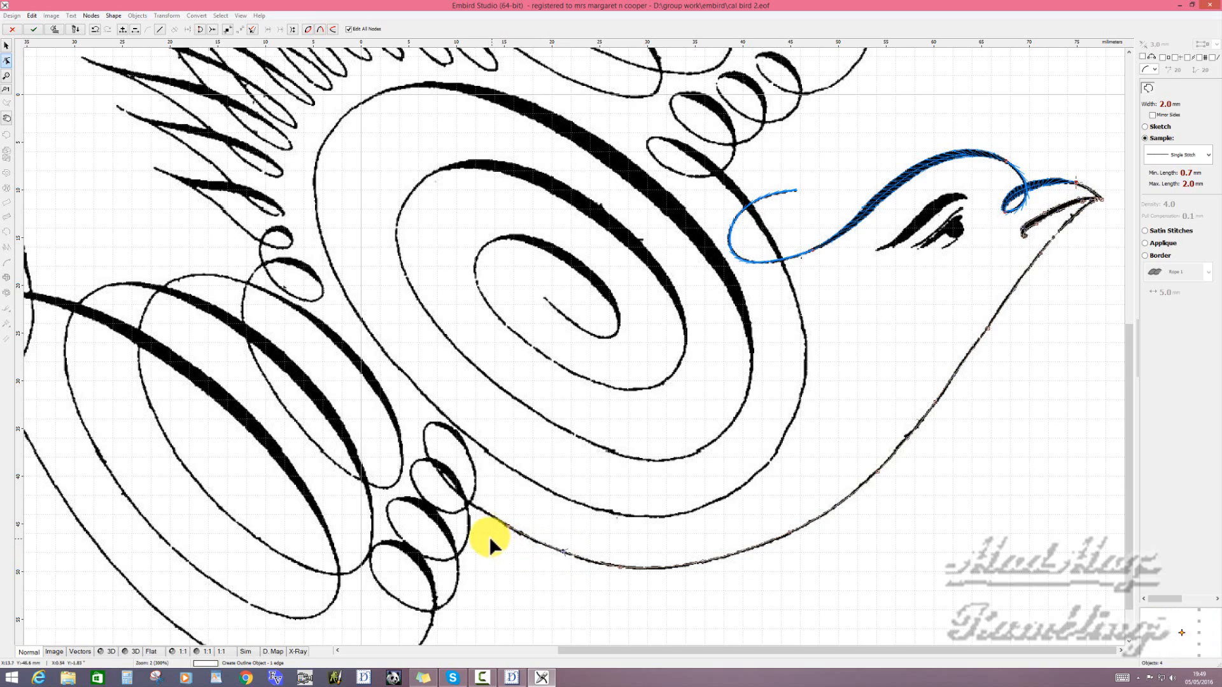
left_click(443, 479)
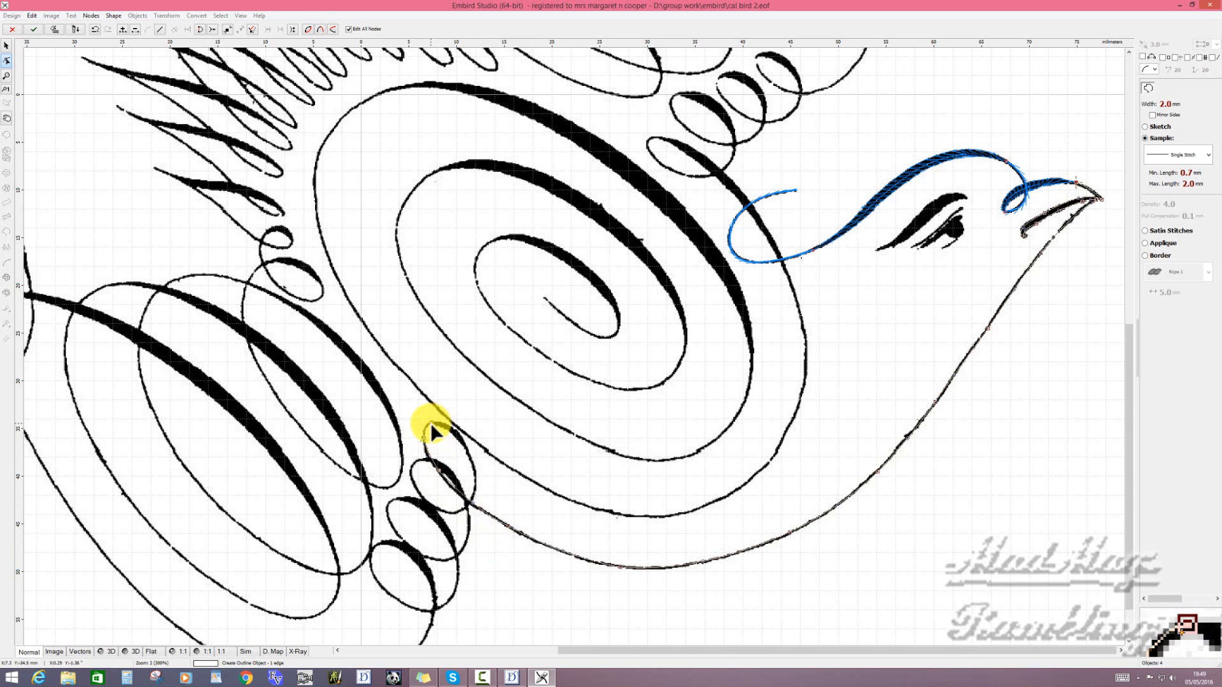
right_click(431, 422)
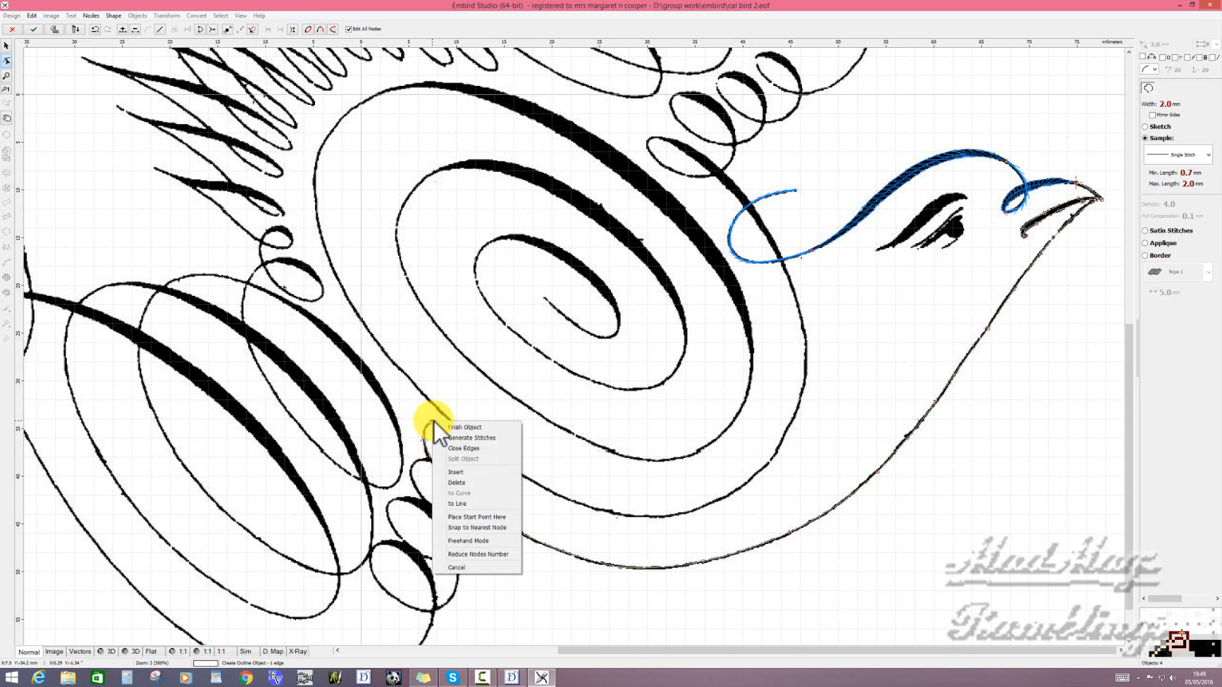
left_click(466, 438)
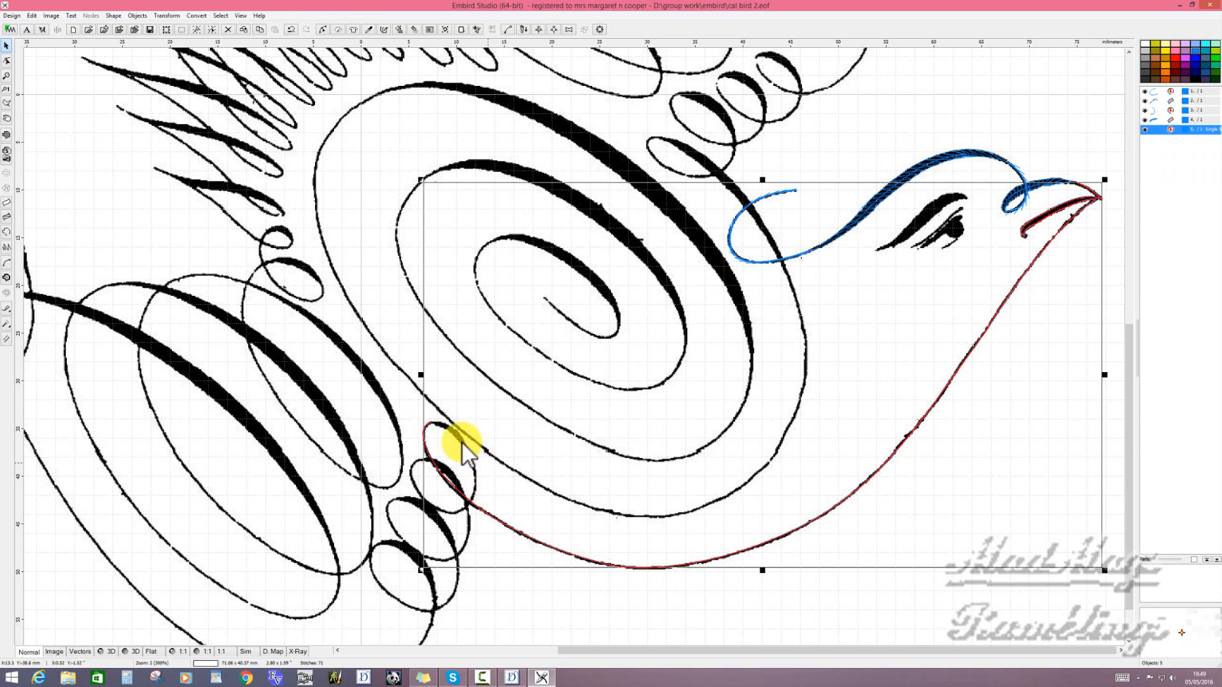
left_click(268, 379)
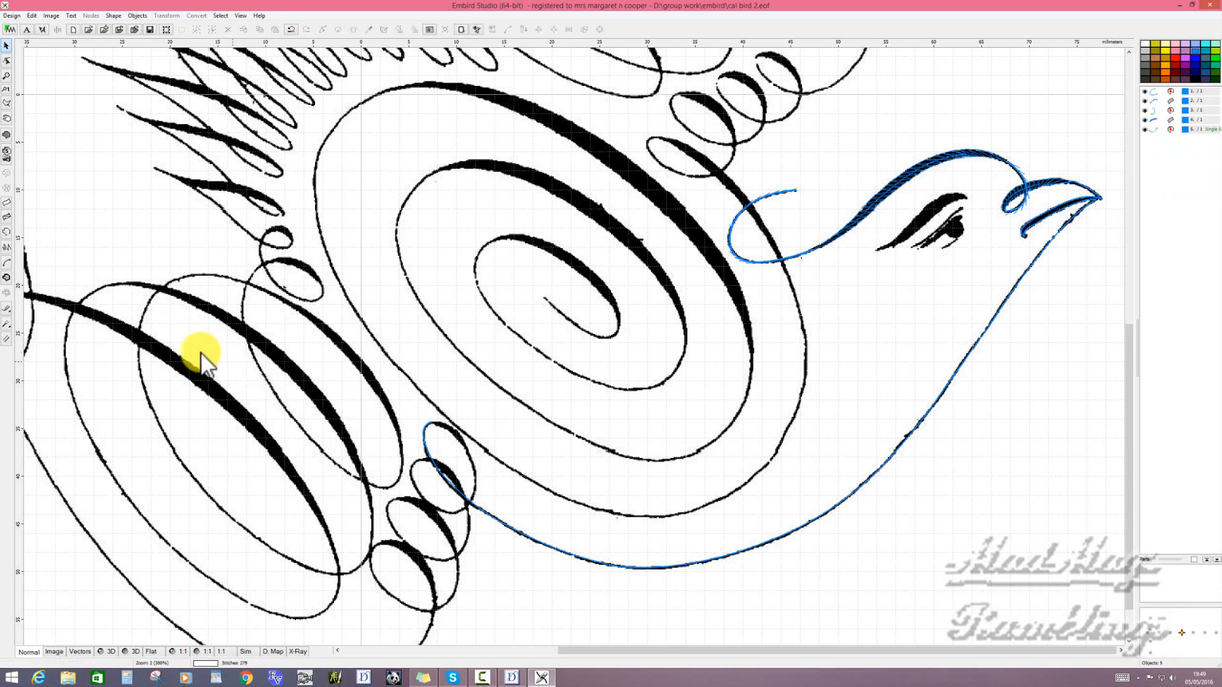
- Start a column object with density 4.2 at the outline's end on top of the first small loop
left_click(7, 204)
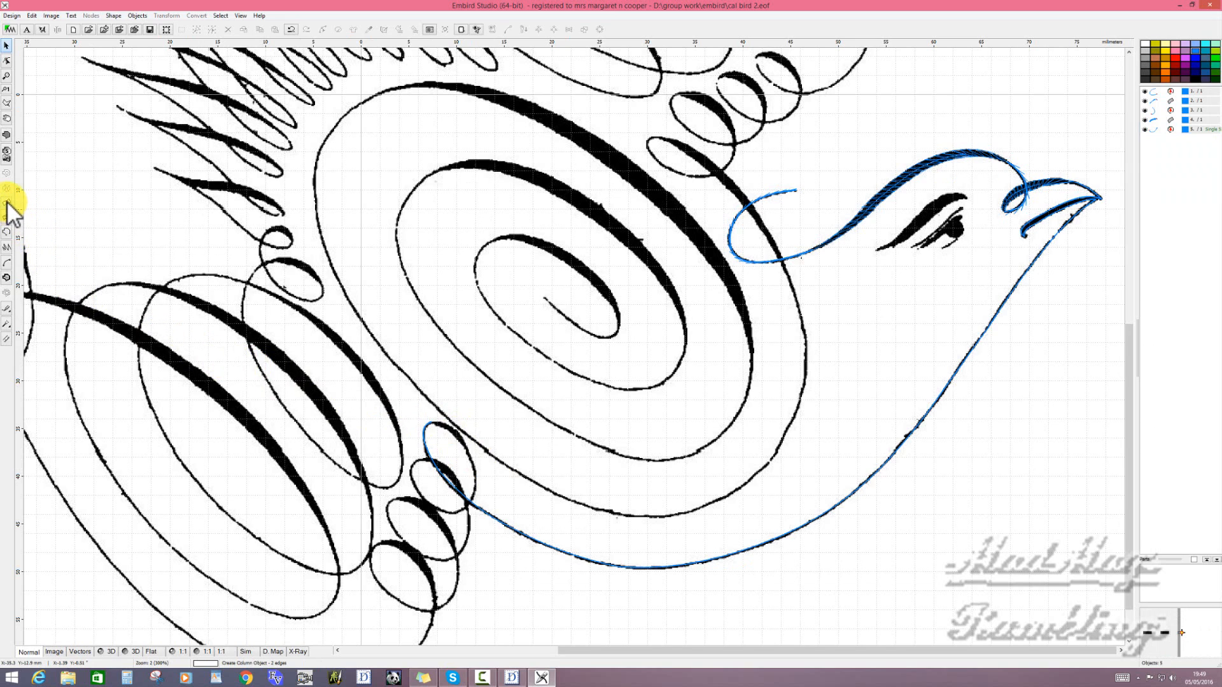
left_click(7, 204)
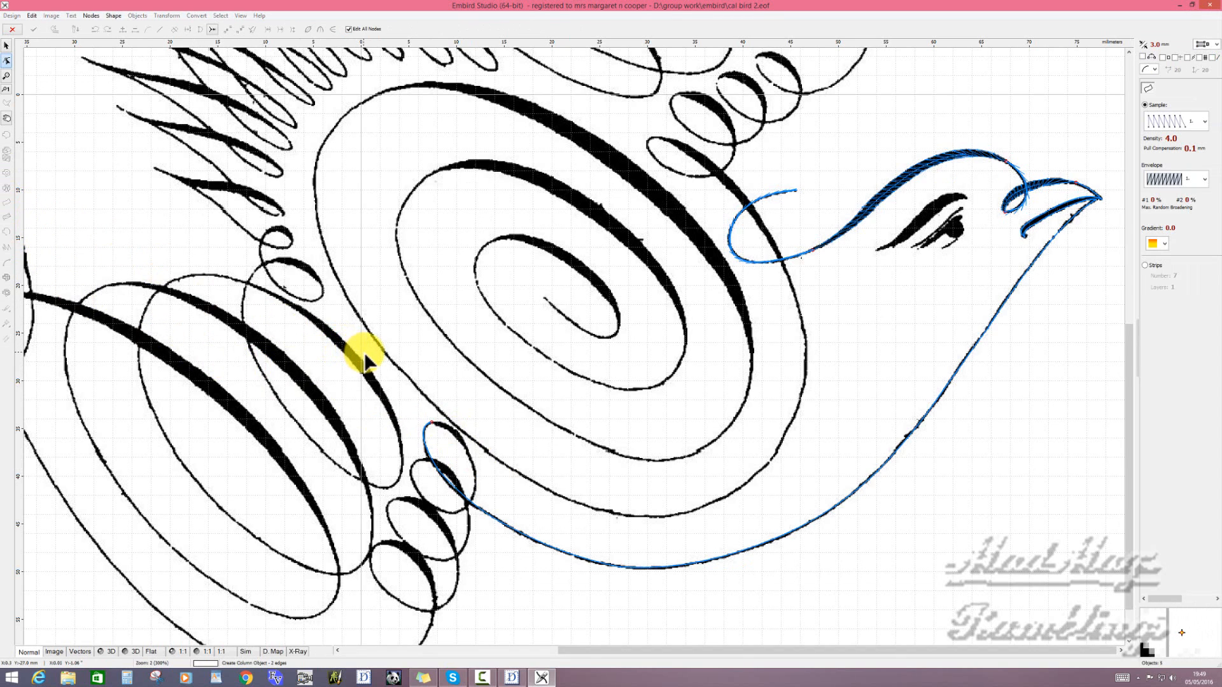
left_click(1176, 143)
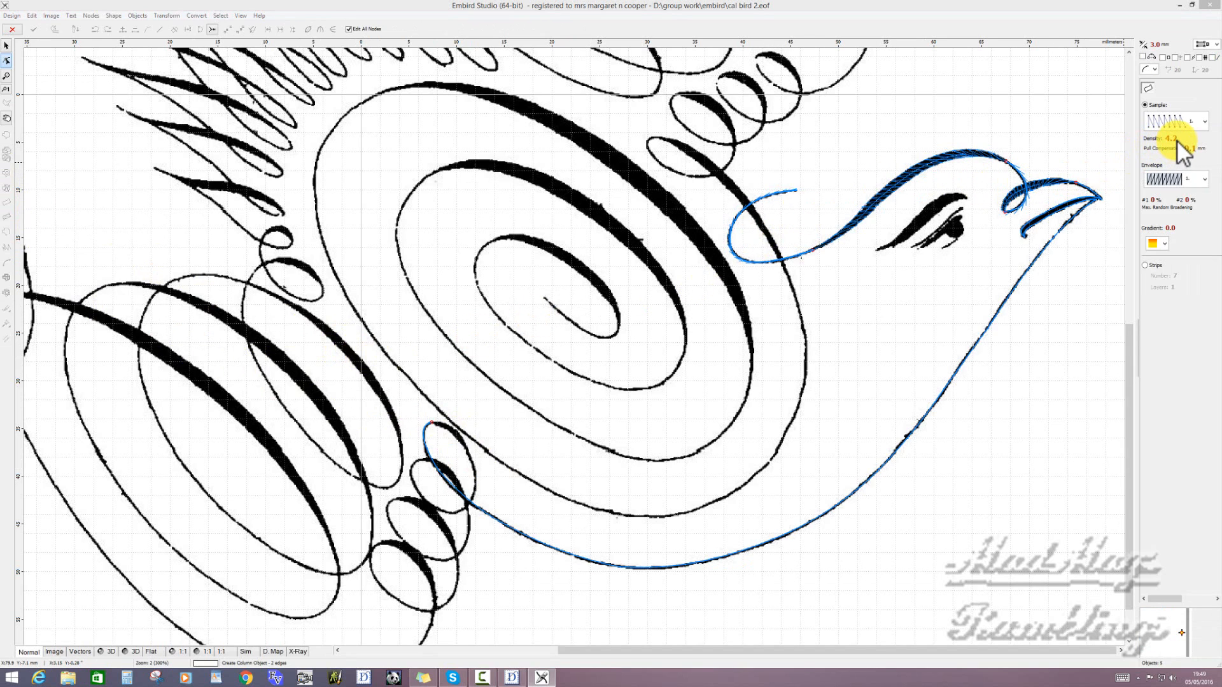
left_click(450, 425)
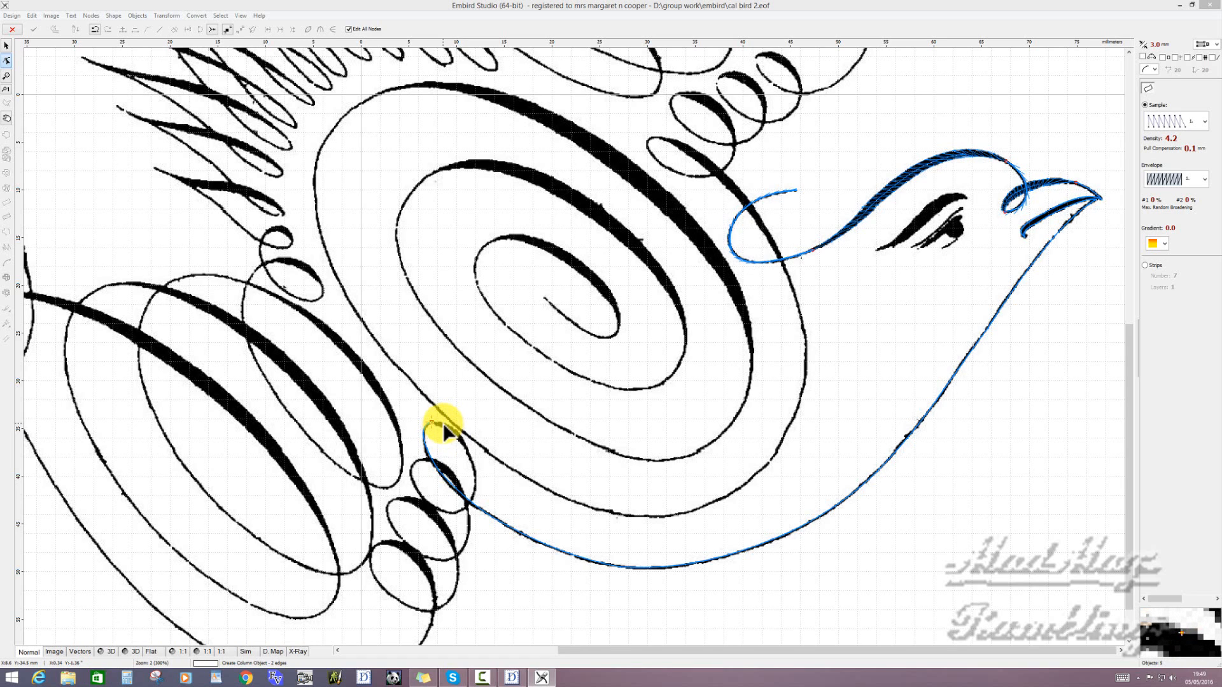
left_click(443, 424)
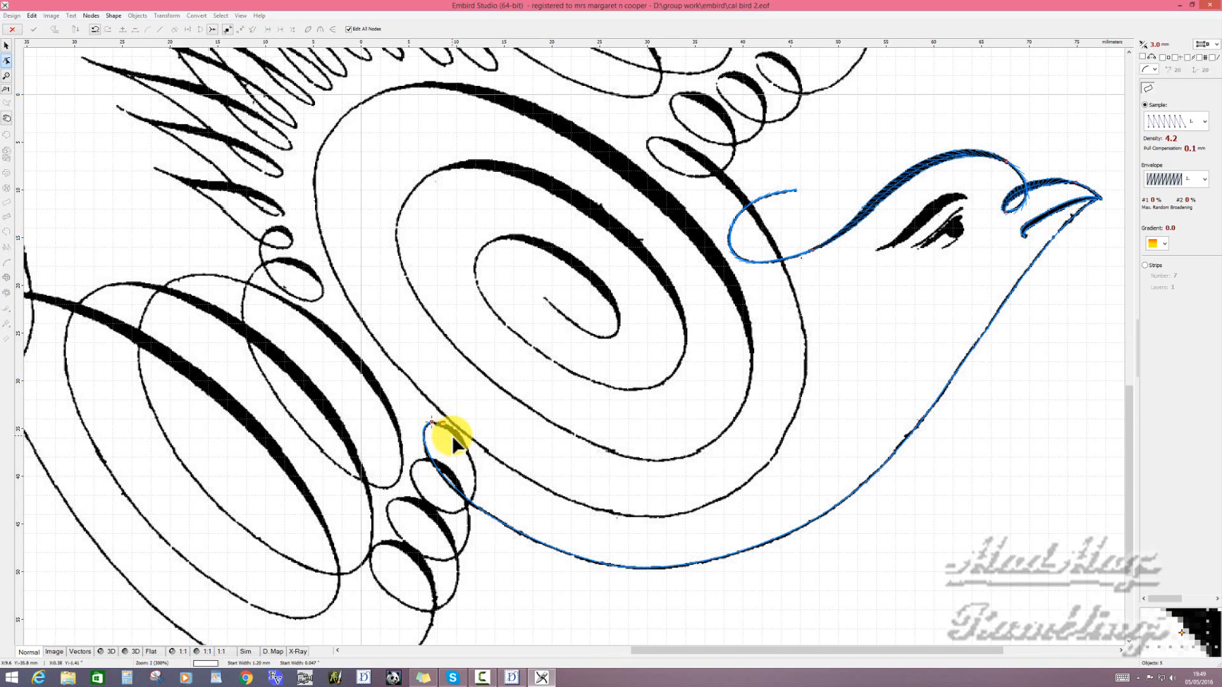
- Place the column's edge nodes in pairs along the loop's thick stroke down to where it thins
scroll(453, 440, "up", 1)
scroll(452, 435, "up", 3)
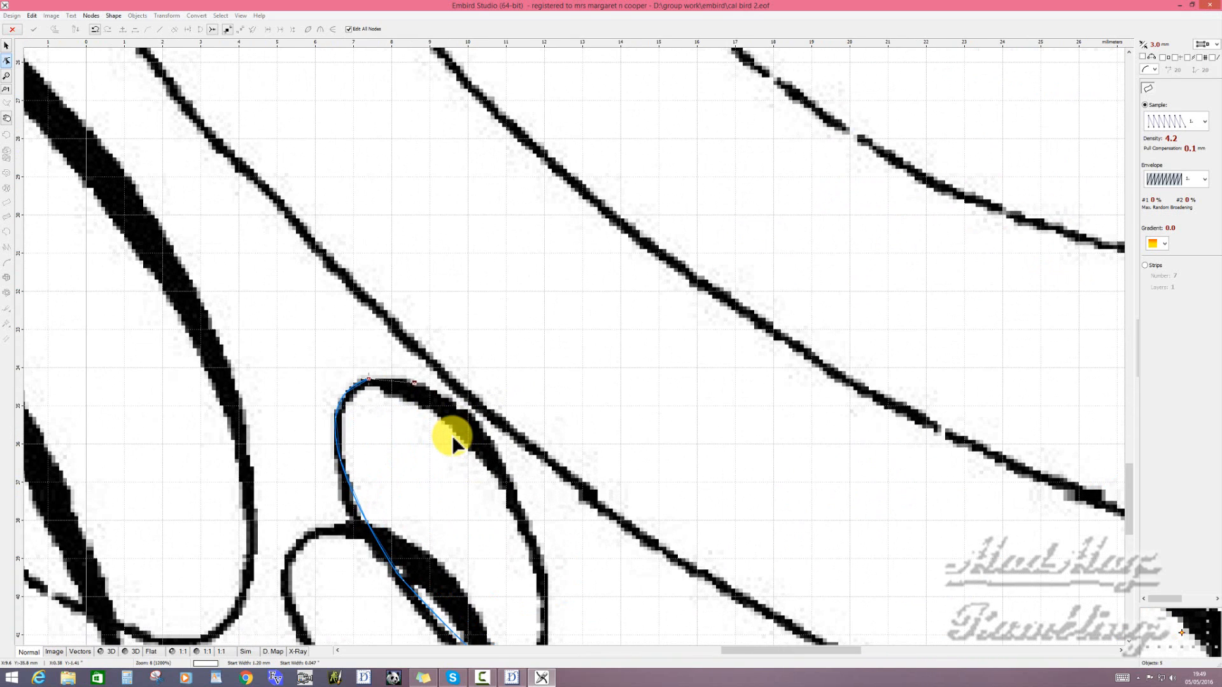
left_click(415, 402)
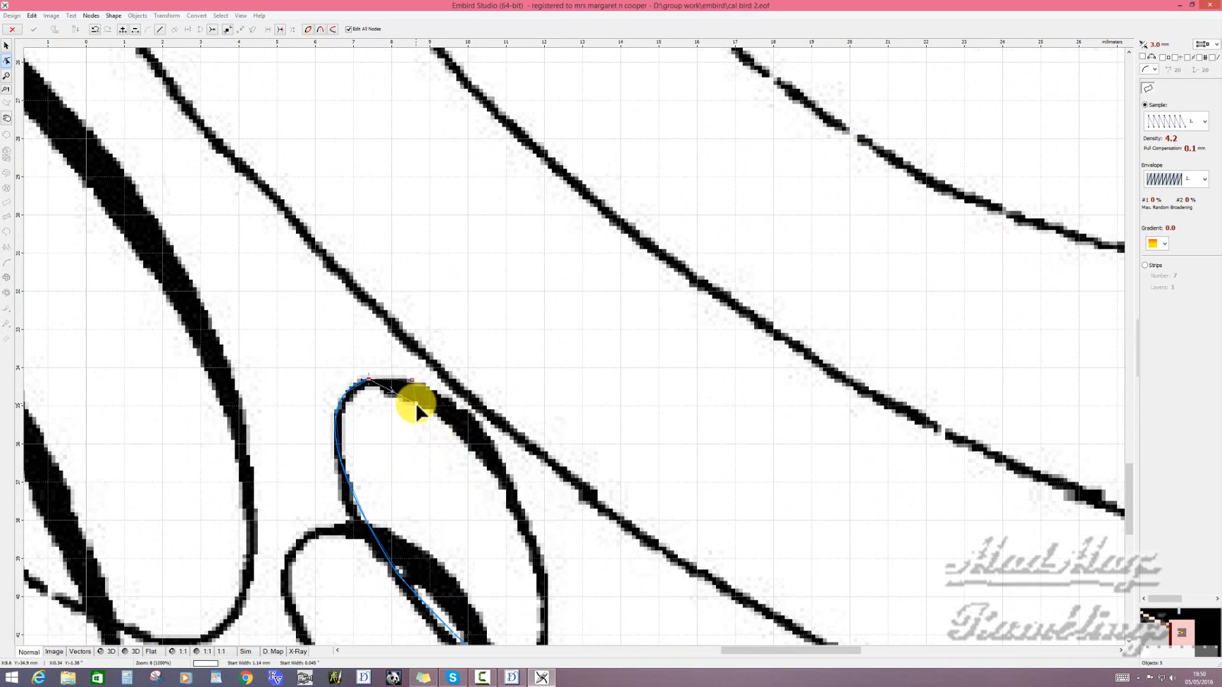
left_click(461, 407)
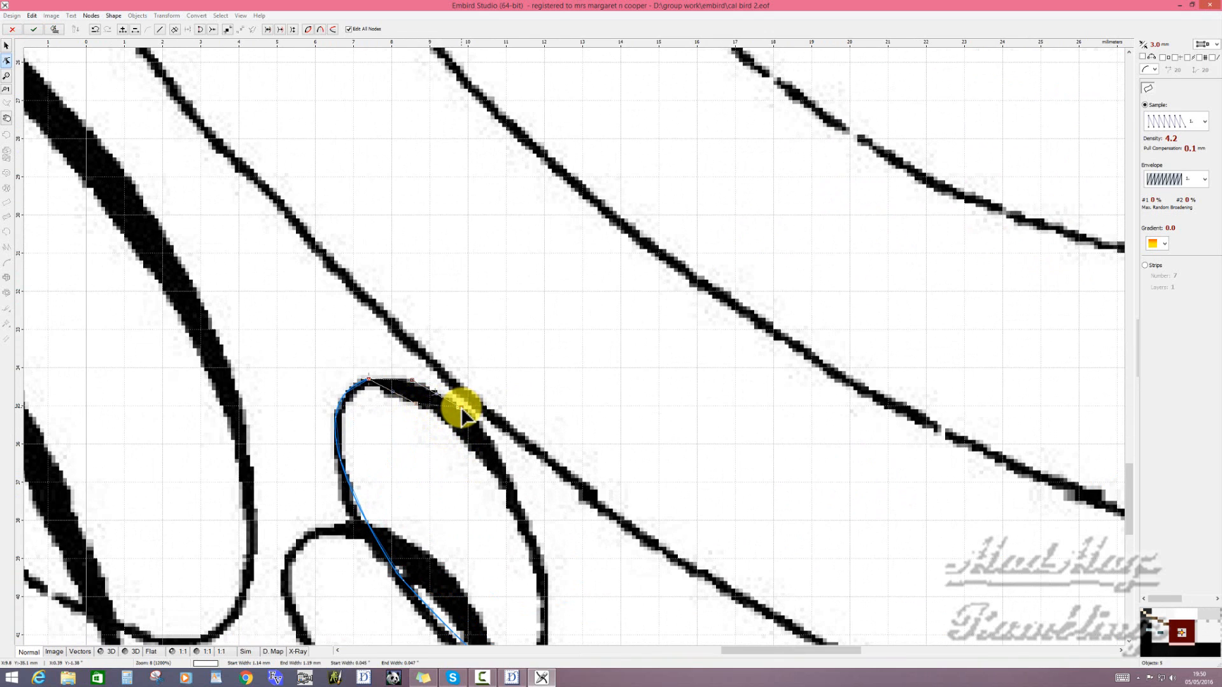
left_click(482, 462)
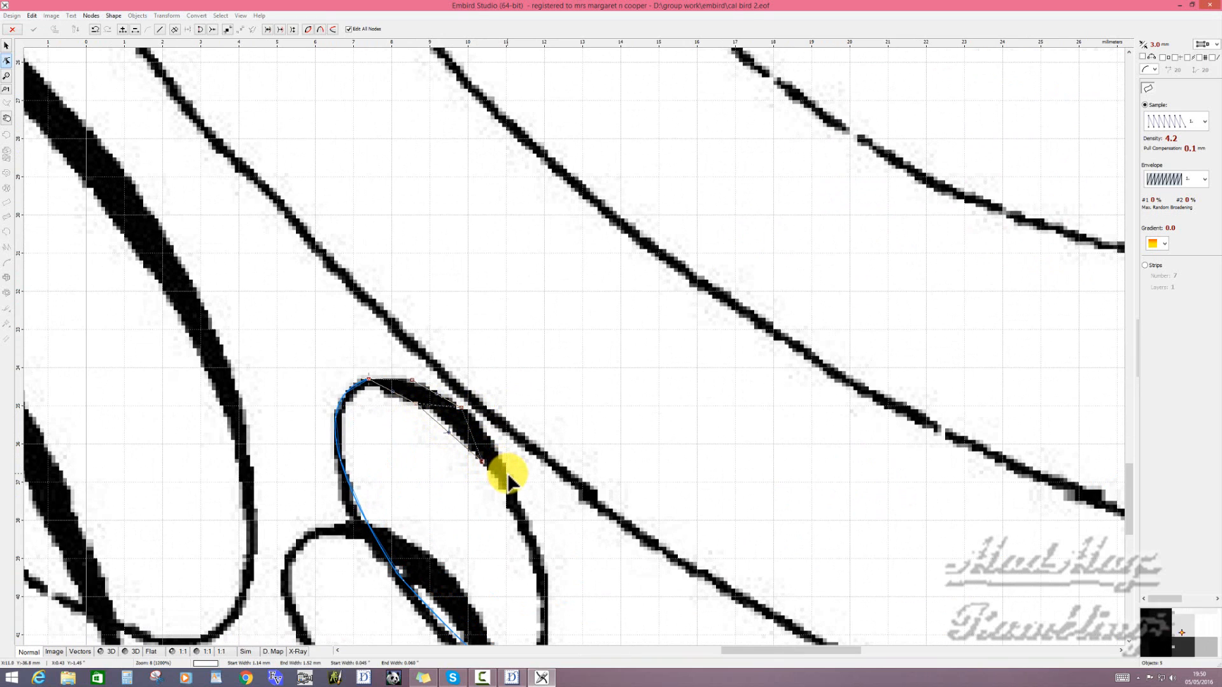
left_click(510, 477)
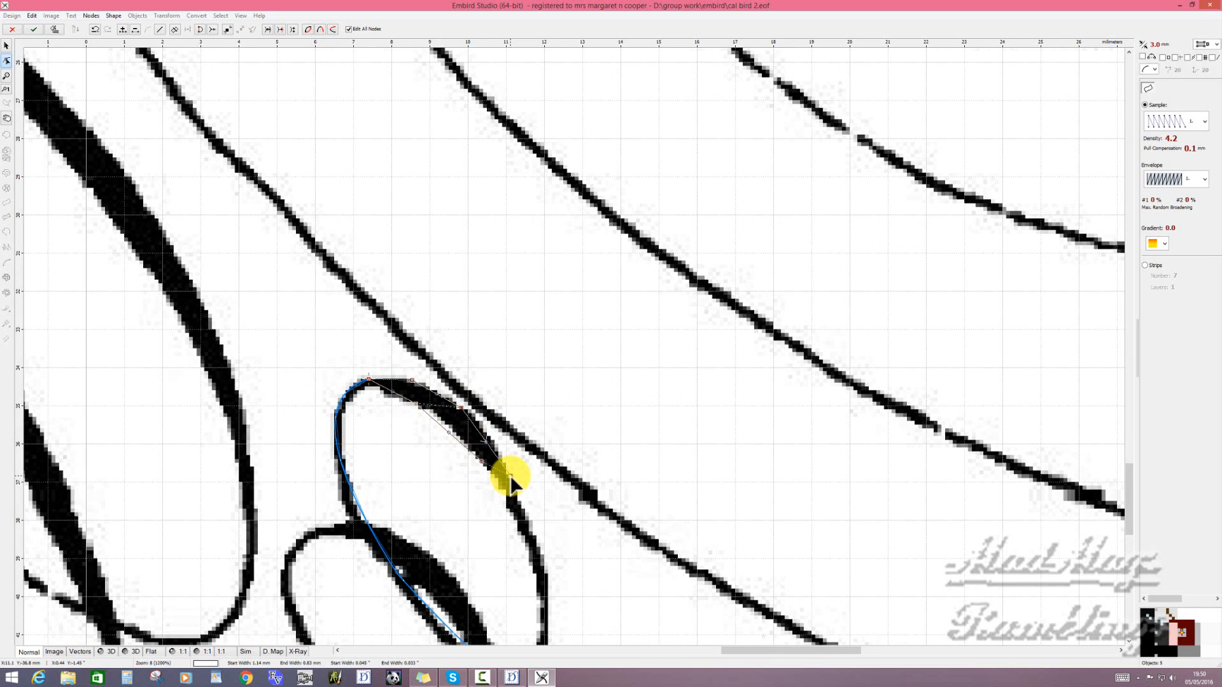
left_click(513, 510)
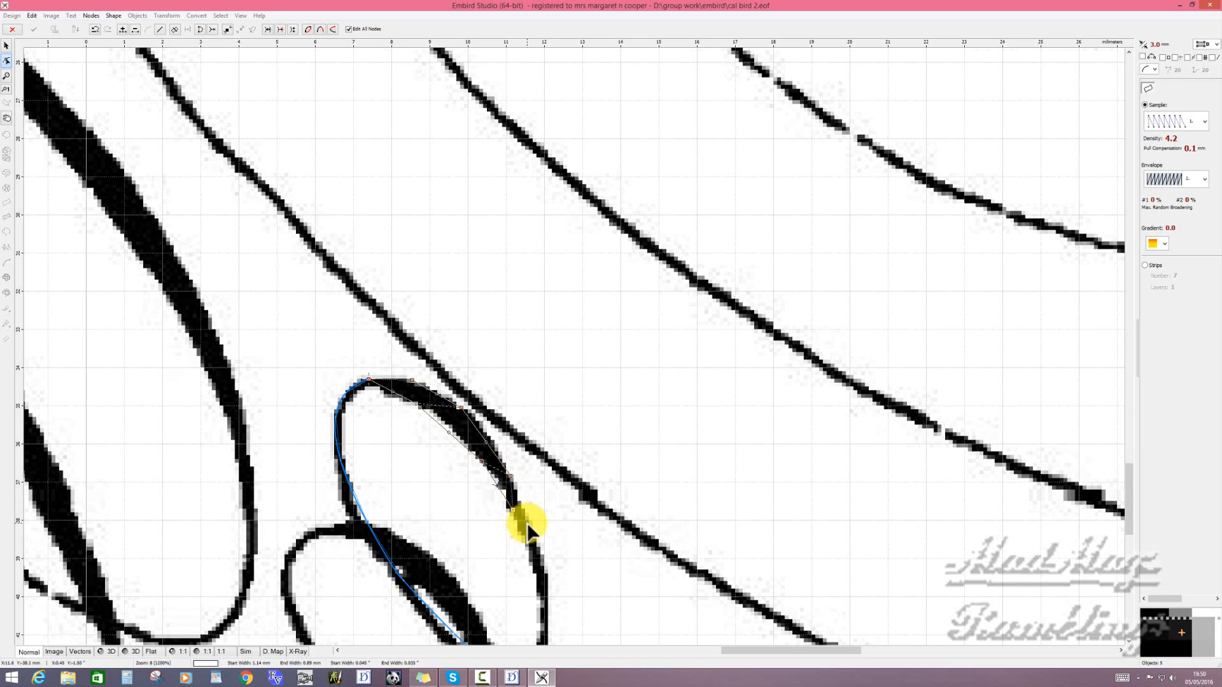
left_click(525, 530)
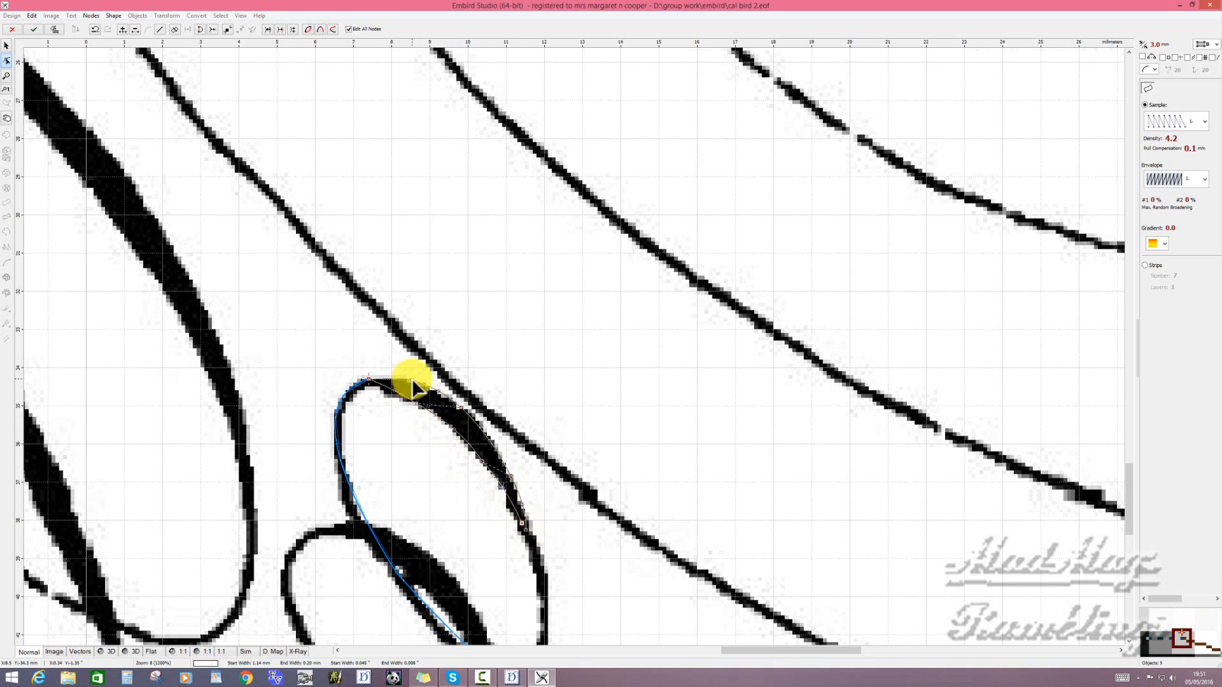
- Move the column's first outer edge node nearer its start, fit the edge to the artwork and generate the stitches
left_click_drag(412, 380, 381, 378)
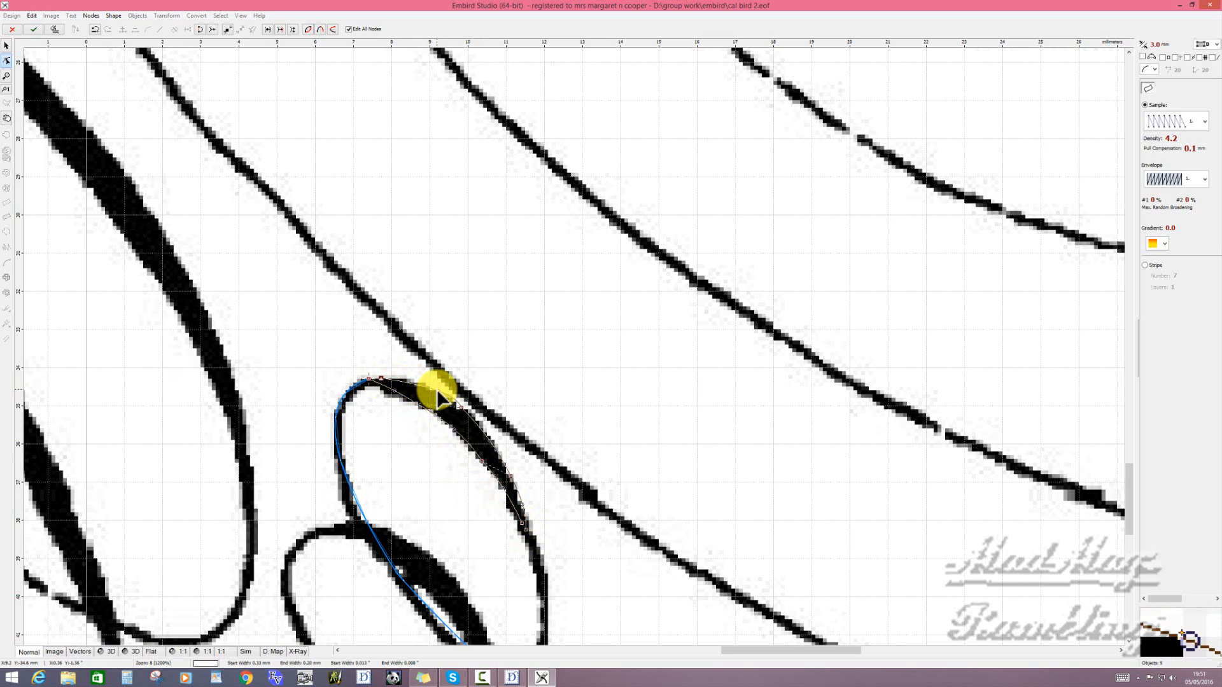
left_click_drag(438, 390, 421, 386)
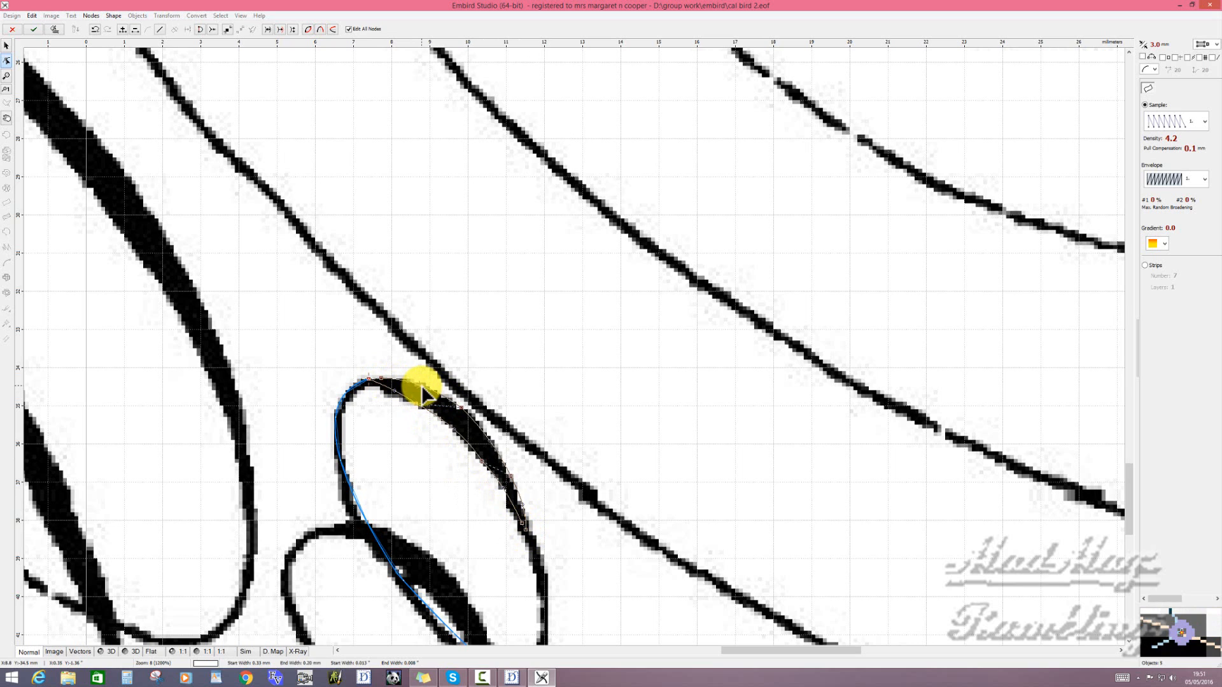
right_click(421, 385)
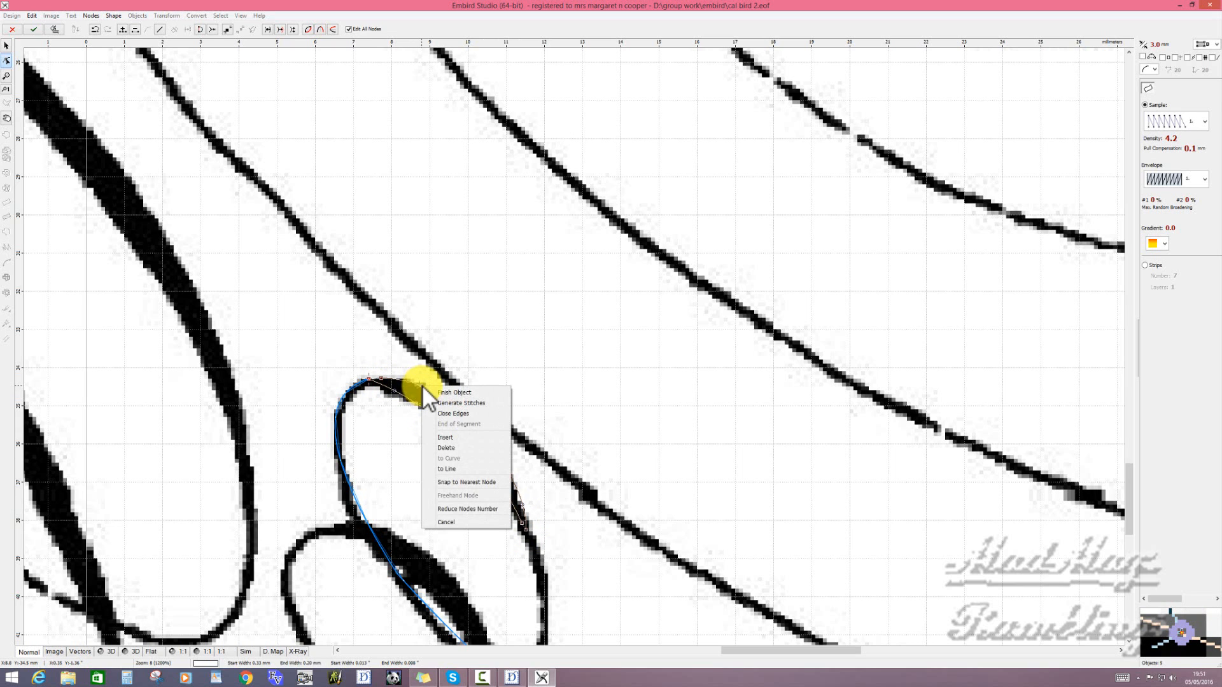
left_click(449, 402)
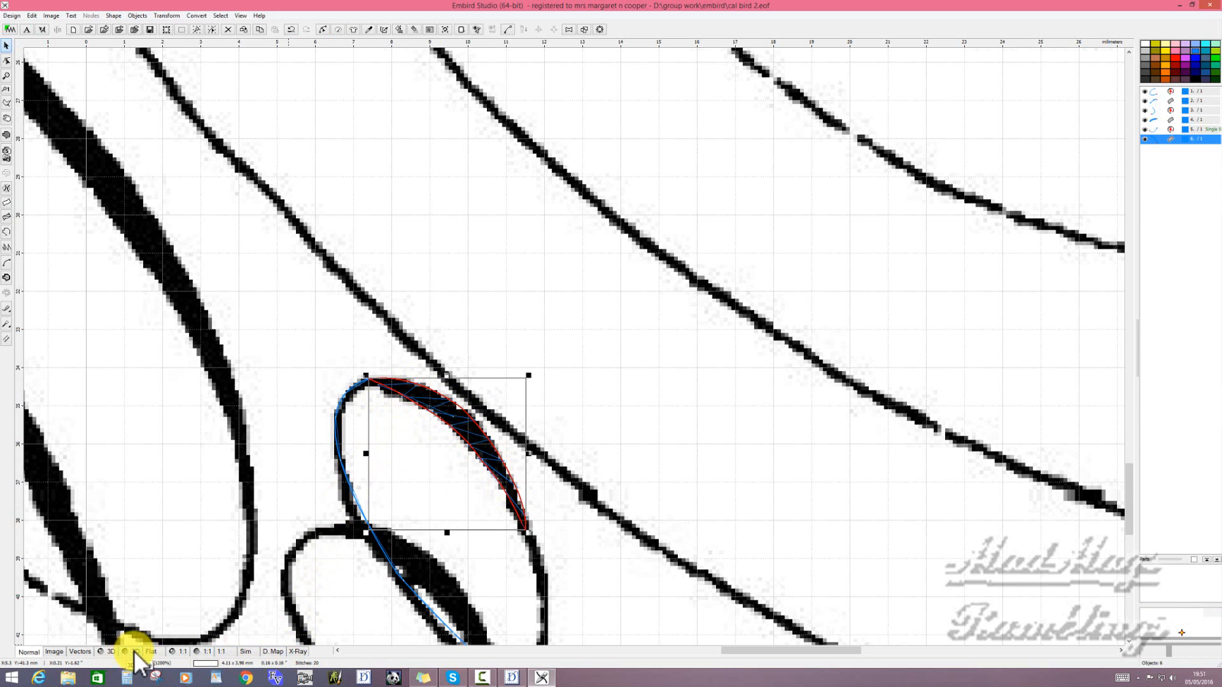
- Preview the stitched objects at 1:1, then return to the normal view and check the whole bird
left_click(177, 651)
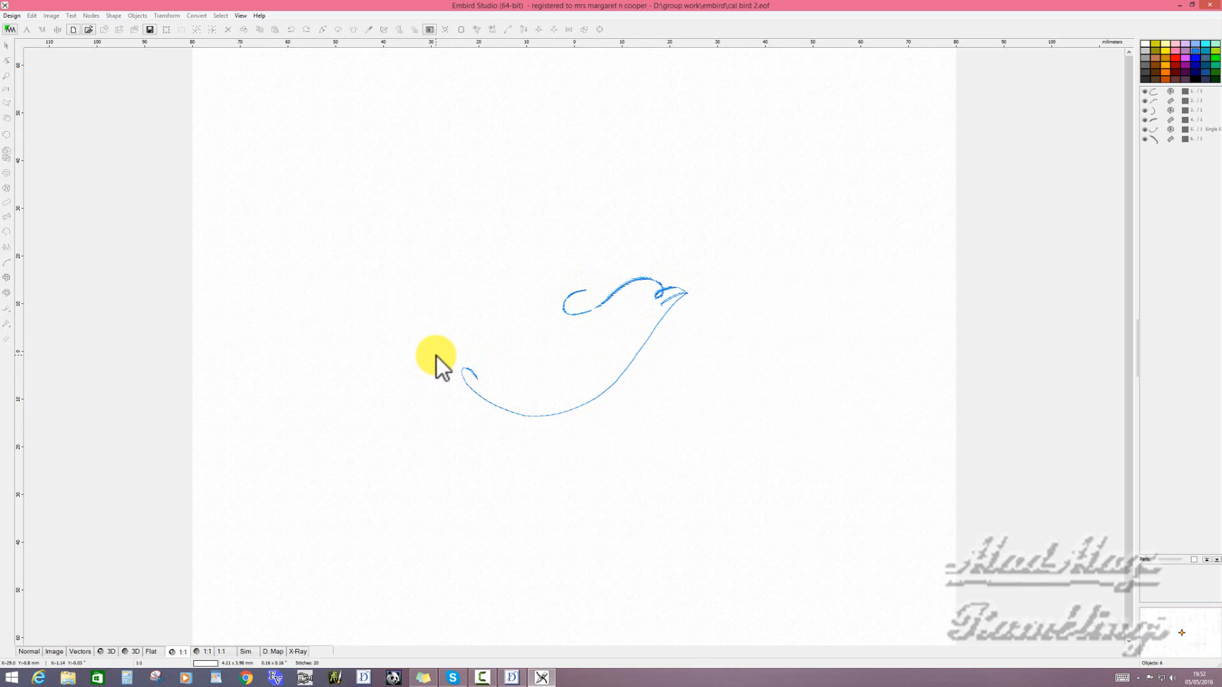
left_click(29, 651)
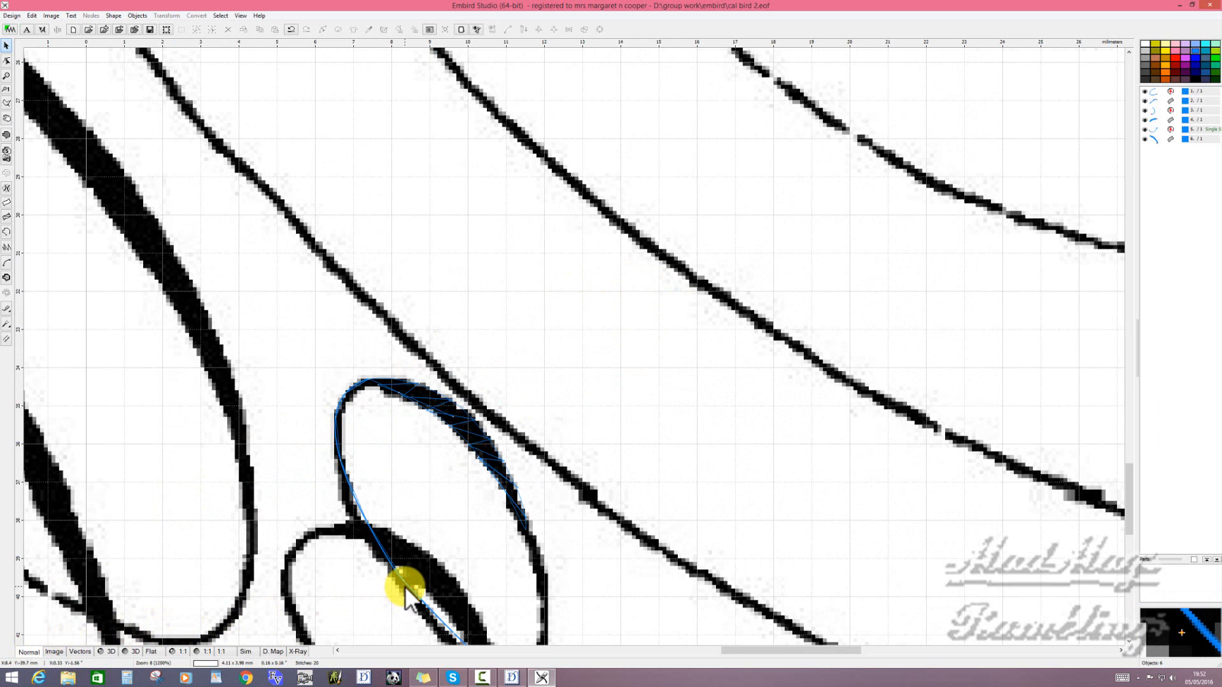
scroll(424, 547, "down", 1)
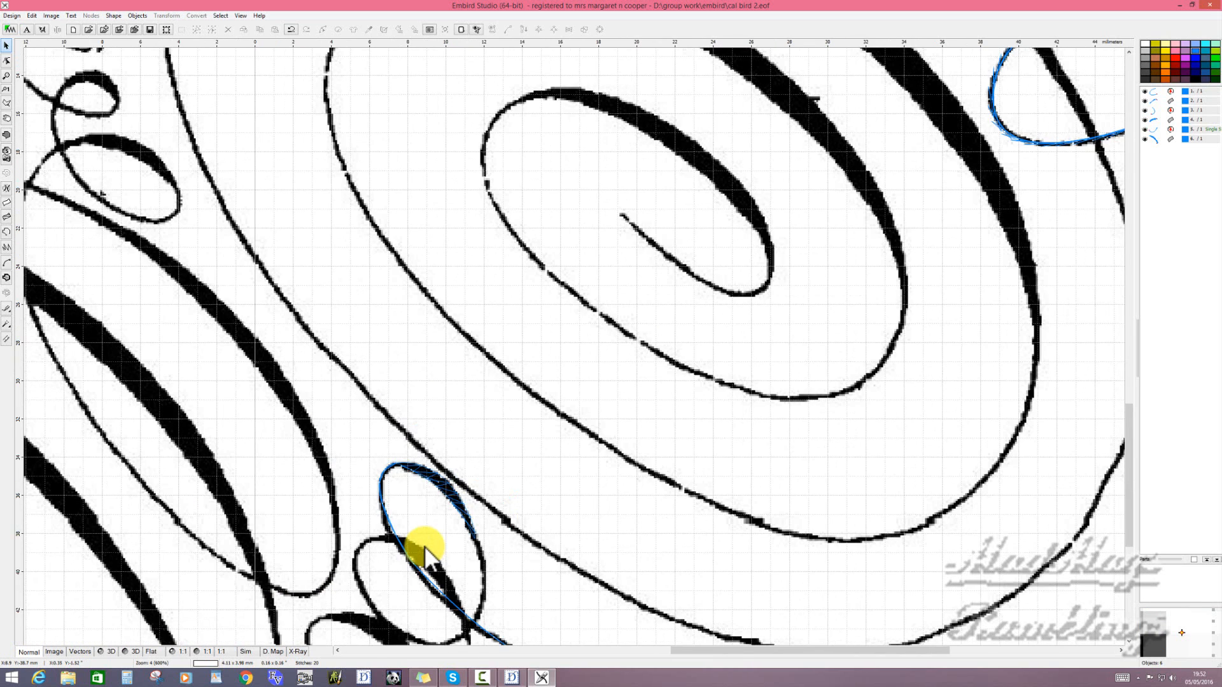
scroll(424, 547, "down", 3)
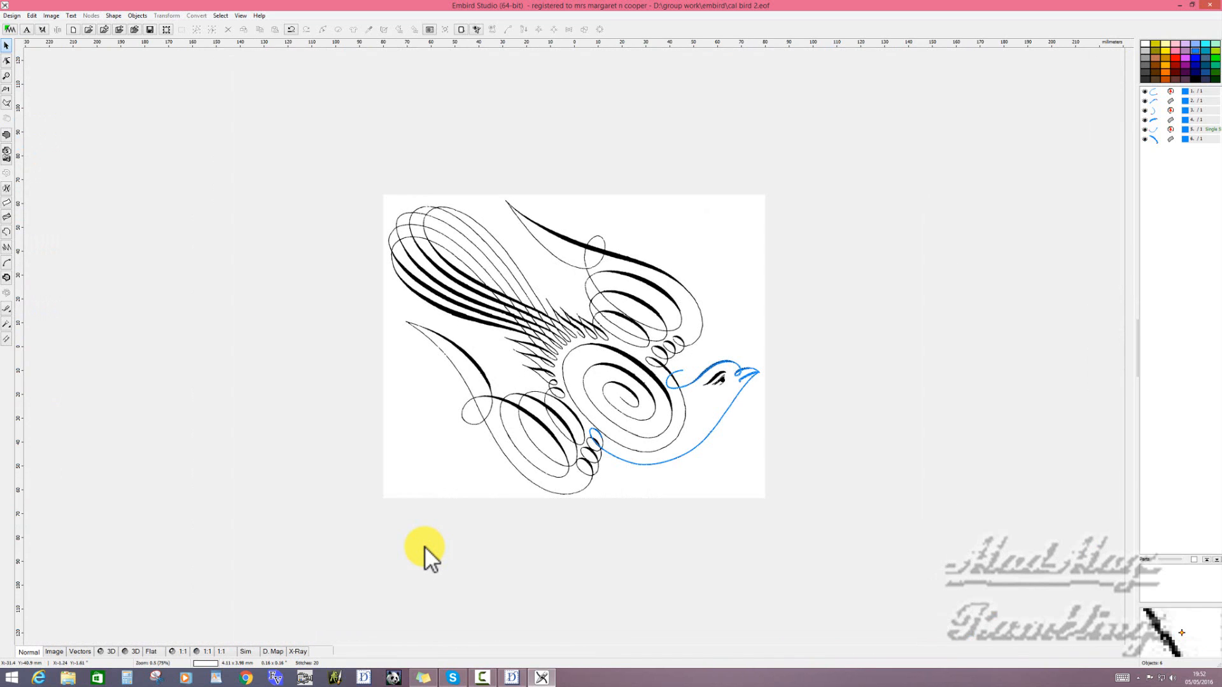